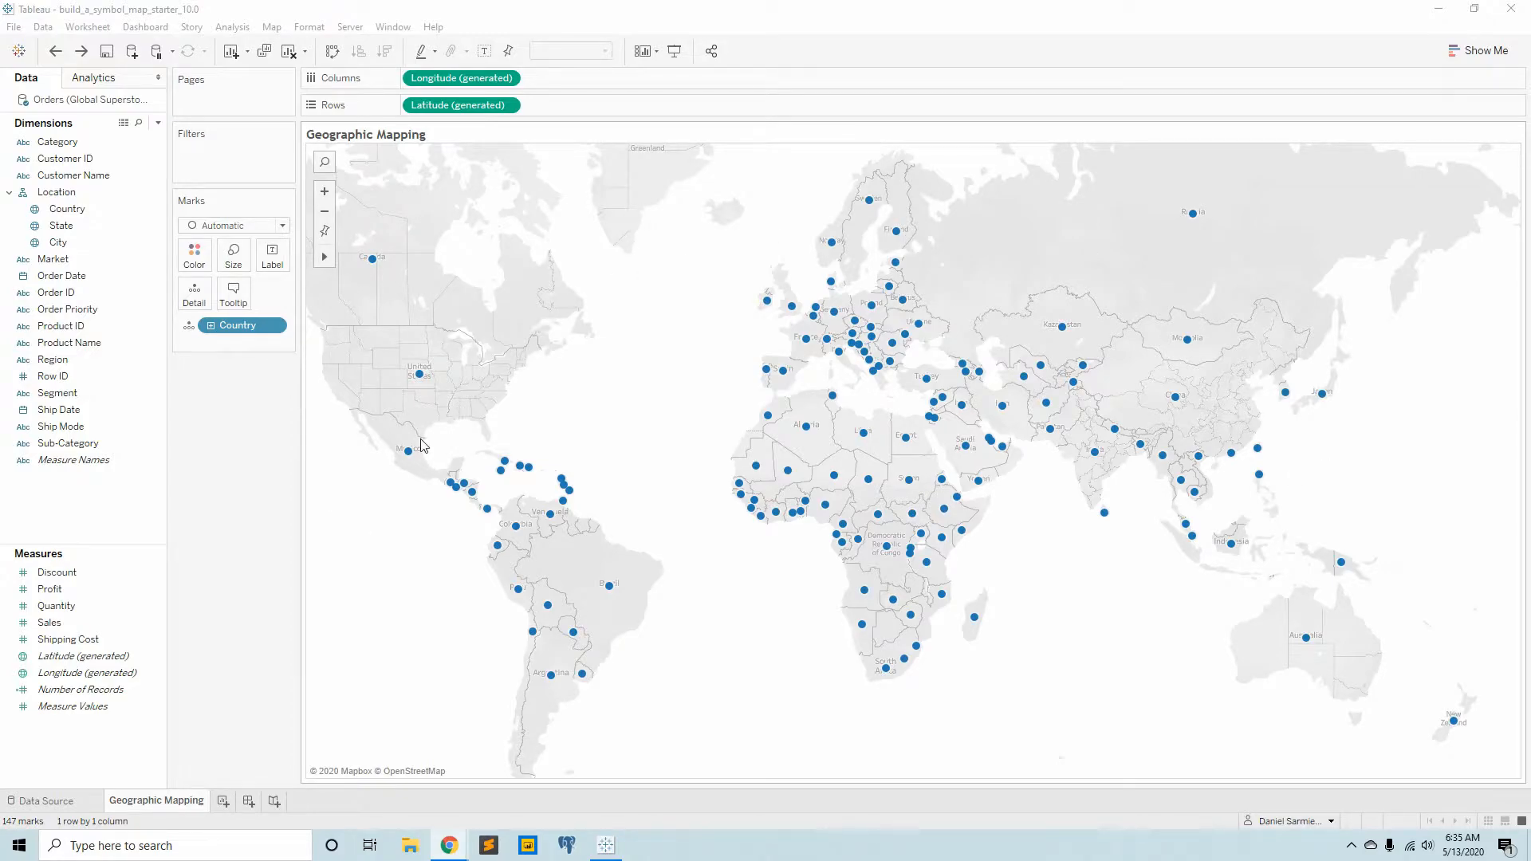
# Step: Undo the existing map and add the Location hierarchy as mark detail to plot the countries
pyautogui.click(53, 52)
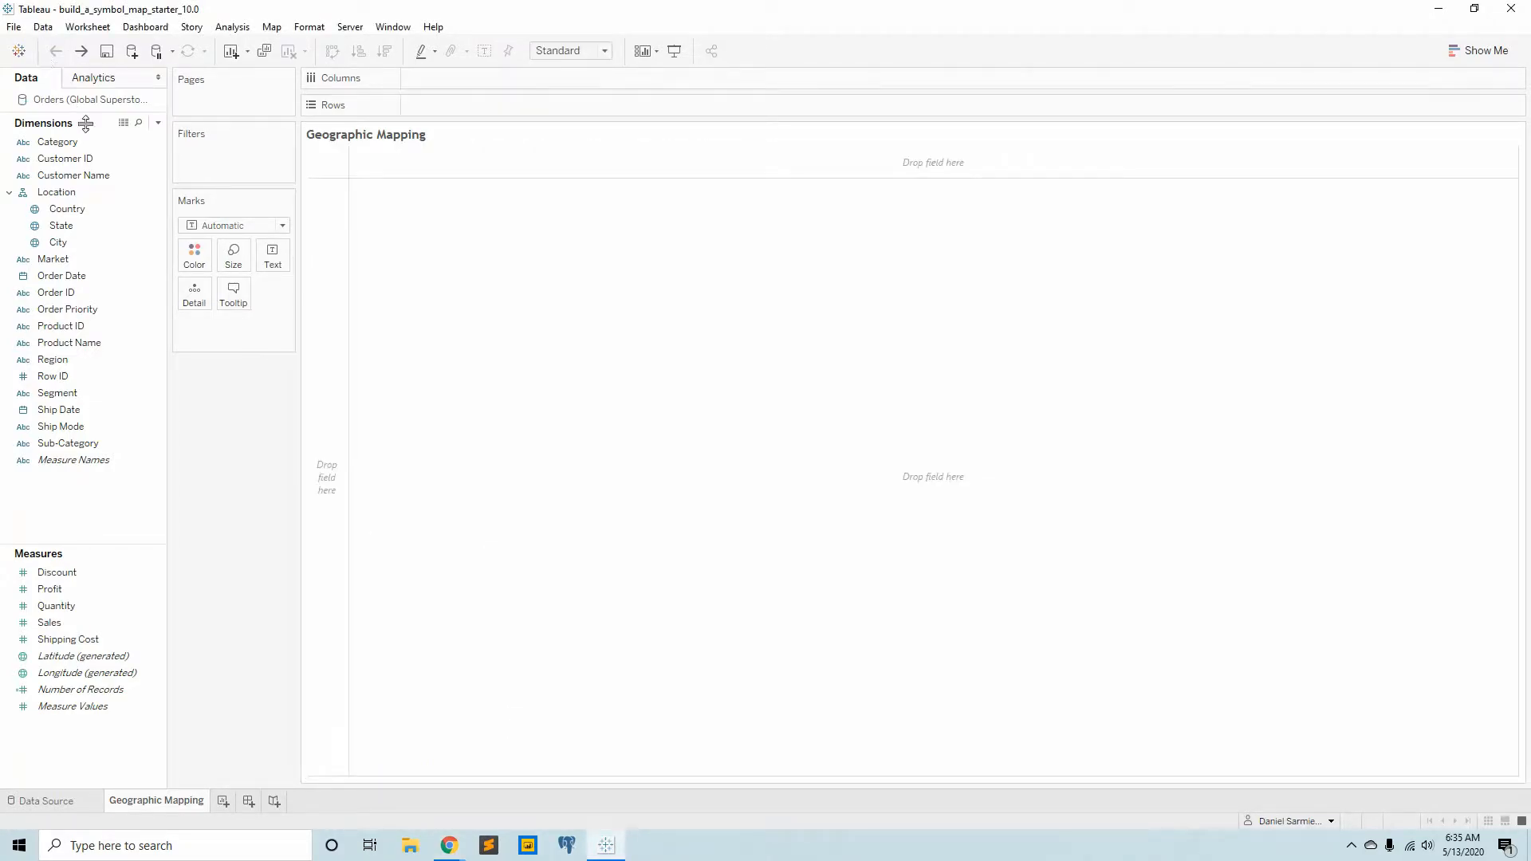
pyautogui.click(57, 197)
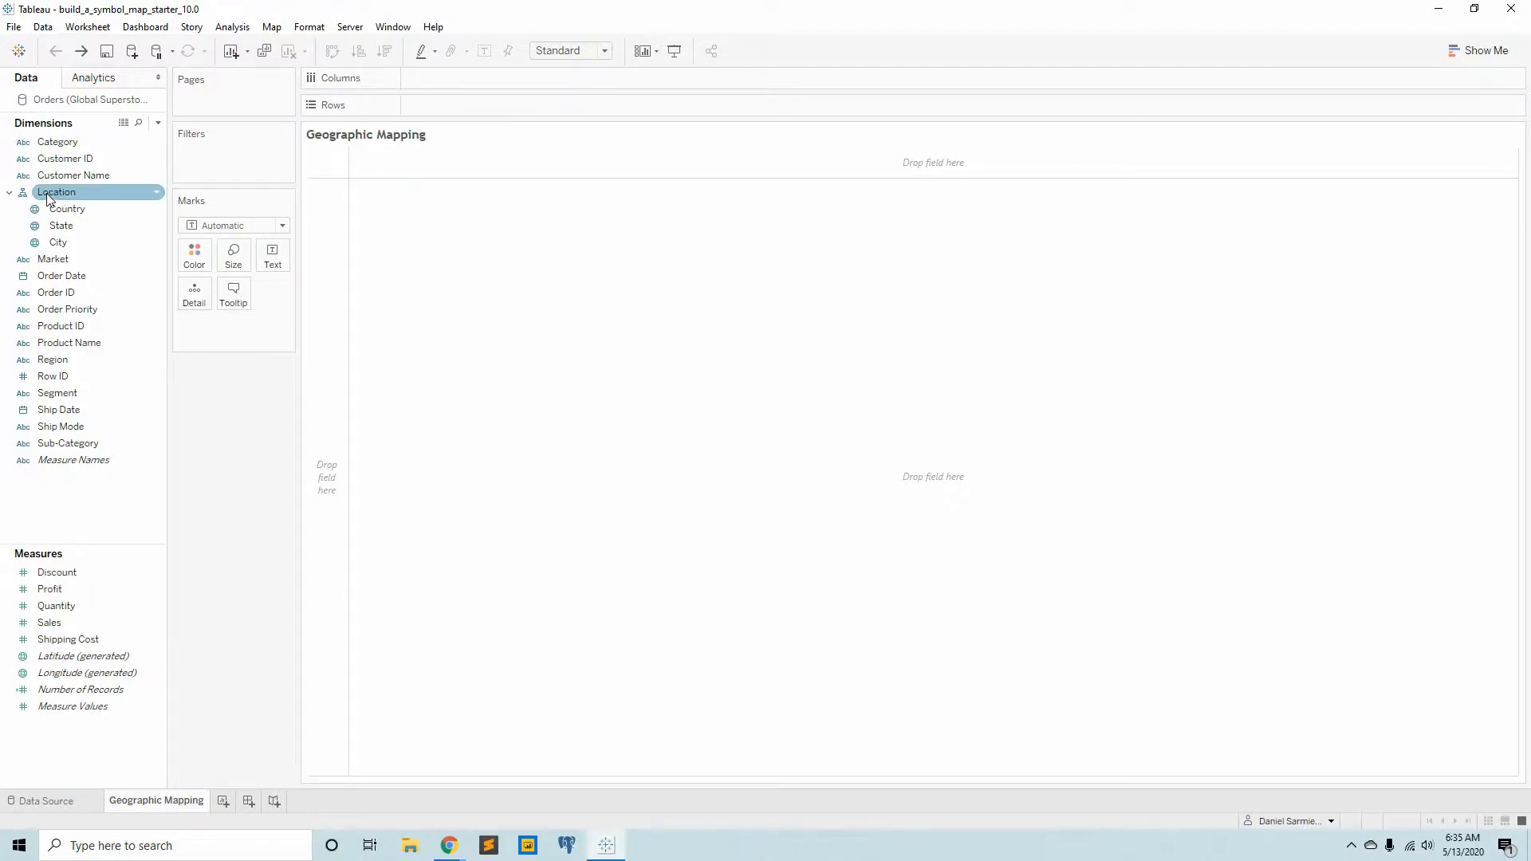
pyautogui.click(50, 209)
pyautogui.click(56, 226)
pyautogui.click(56, 241)
pyautogui.click(62, 226)
pyautogui.click(60, 209)
pyautogui.click(60, 226)
pyautogui.click(57, 243)
pyautogui.click(58, 209)
pyautogui.click(57, 194)
pyautogui.moveTo(58, 199); pyautogui.dragTo(193, 303)
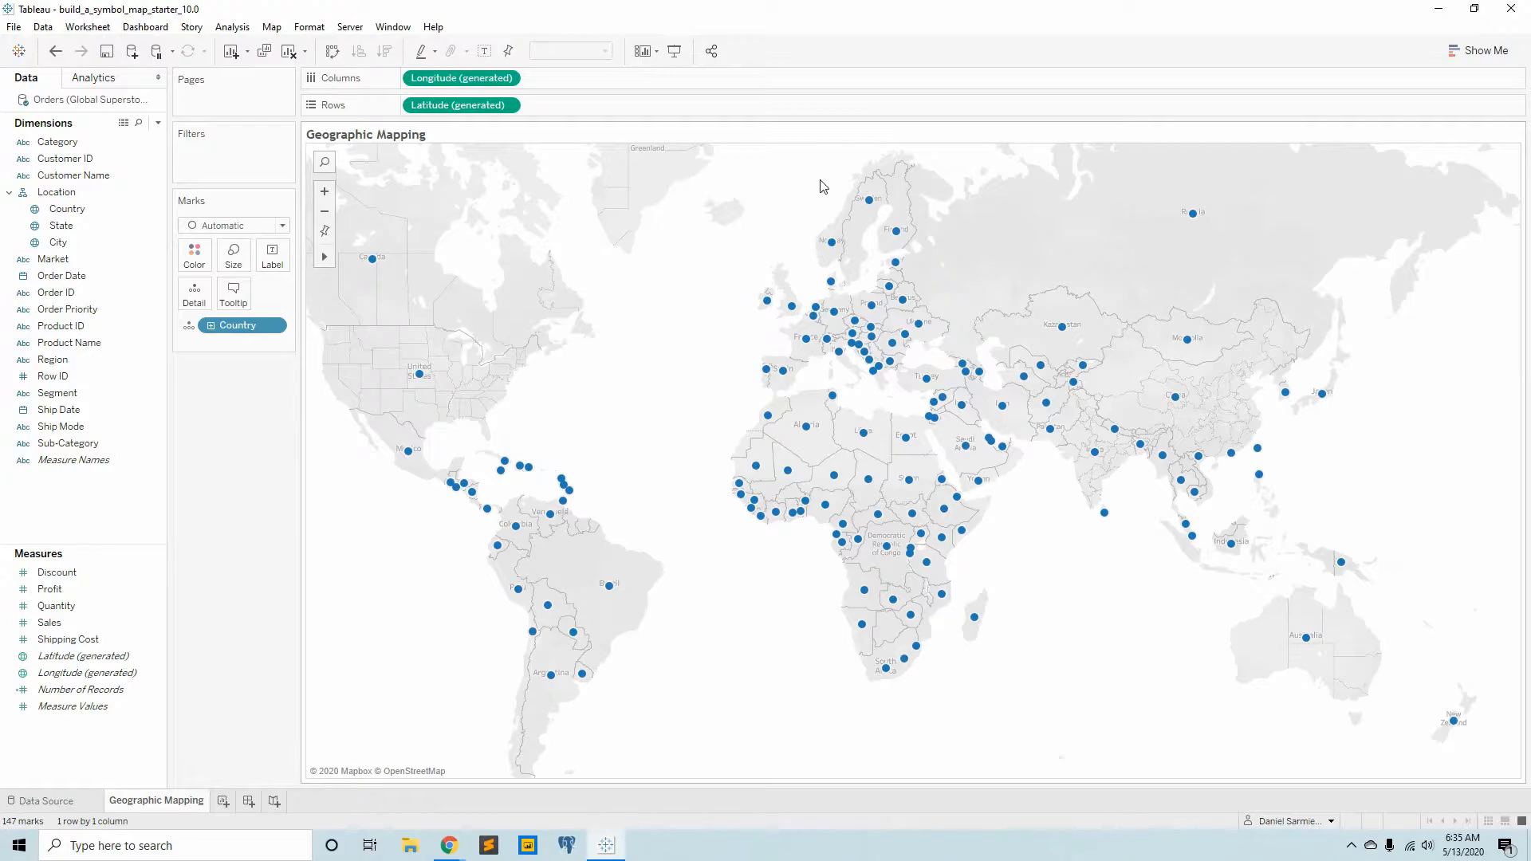
# Step: Expand the Country marks to State and City level and collapse them back to Country
pyautogui.click(211, 326)
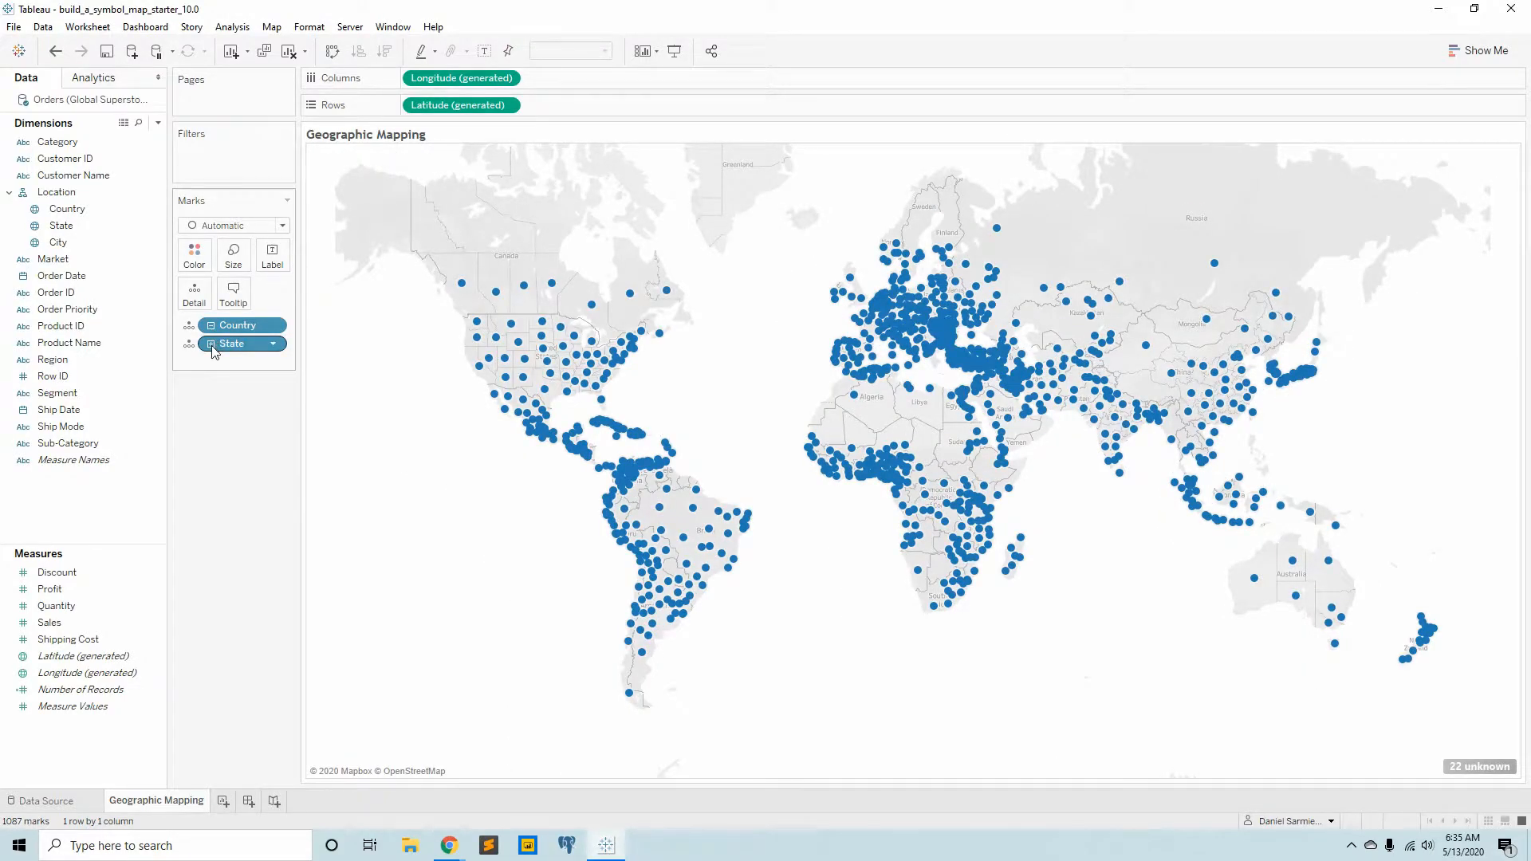
pyautogui.click(211, 344)
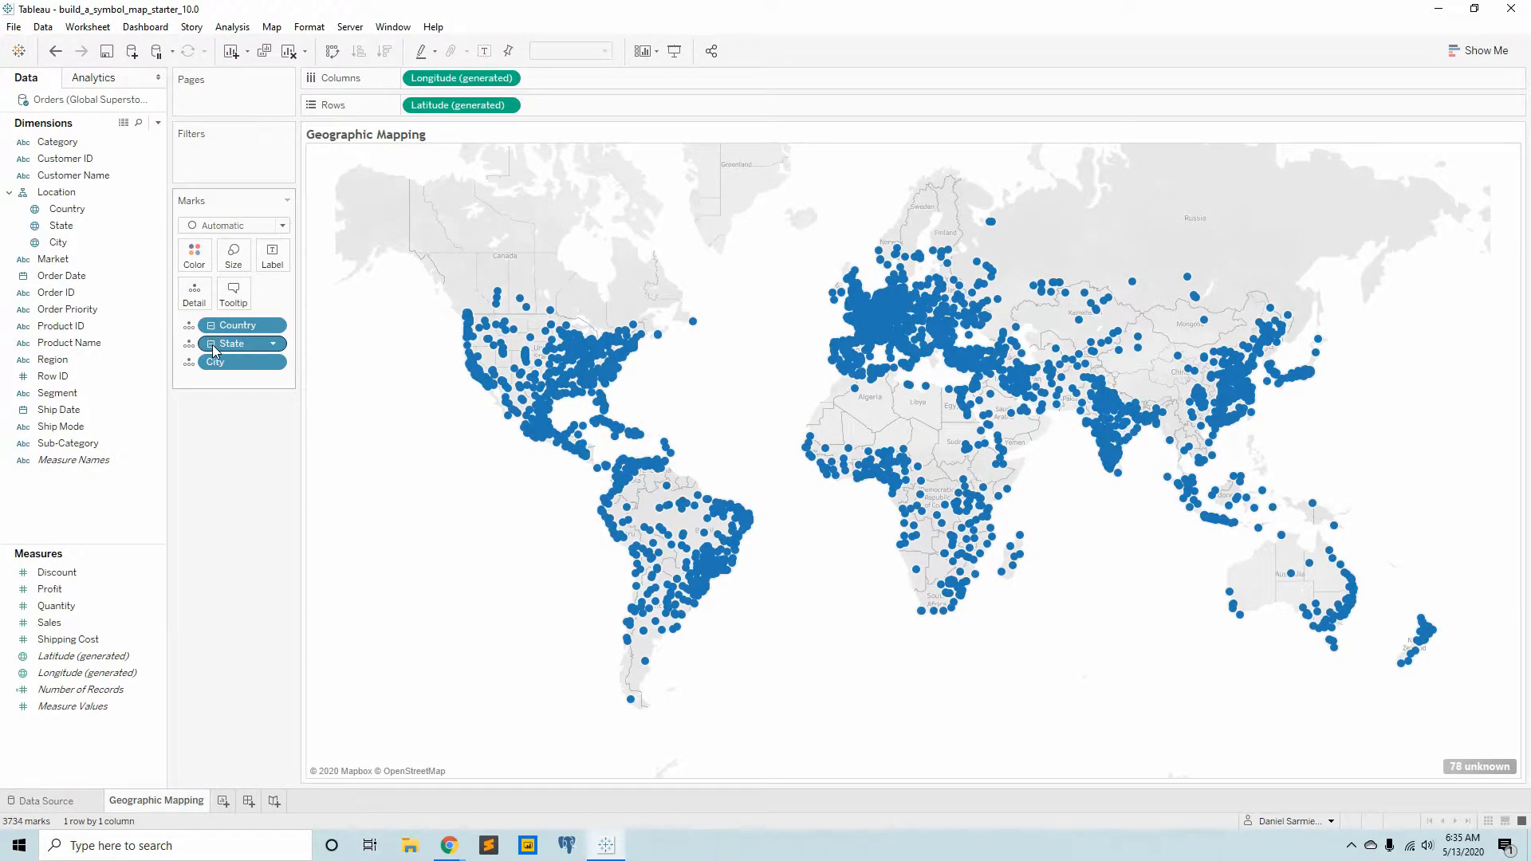
pyautogui.click(211, 345)
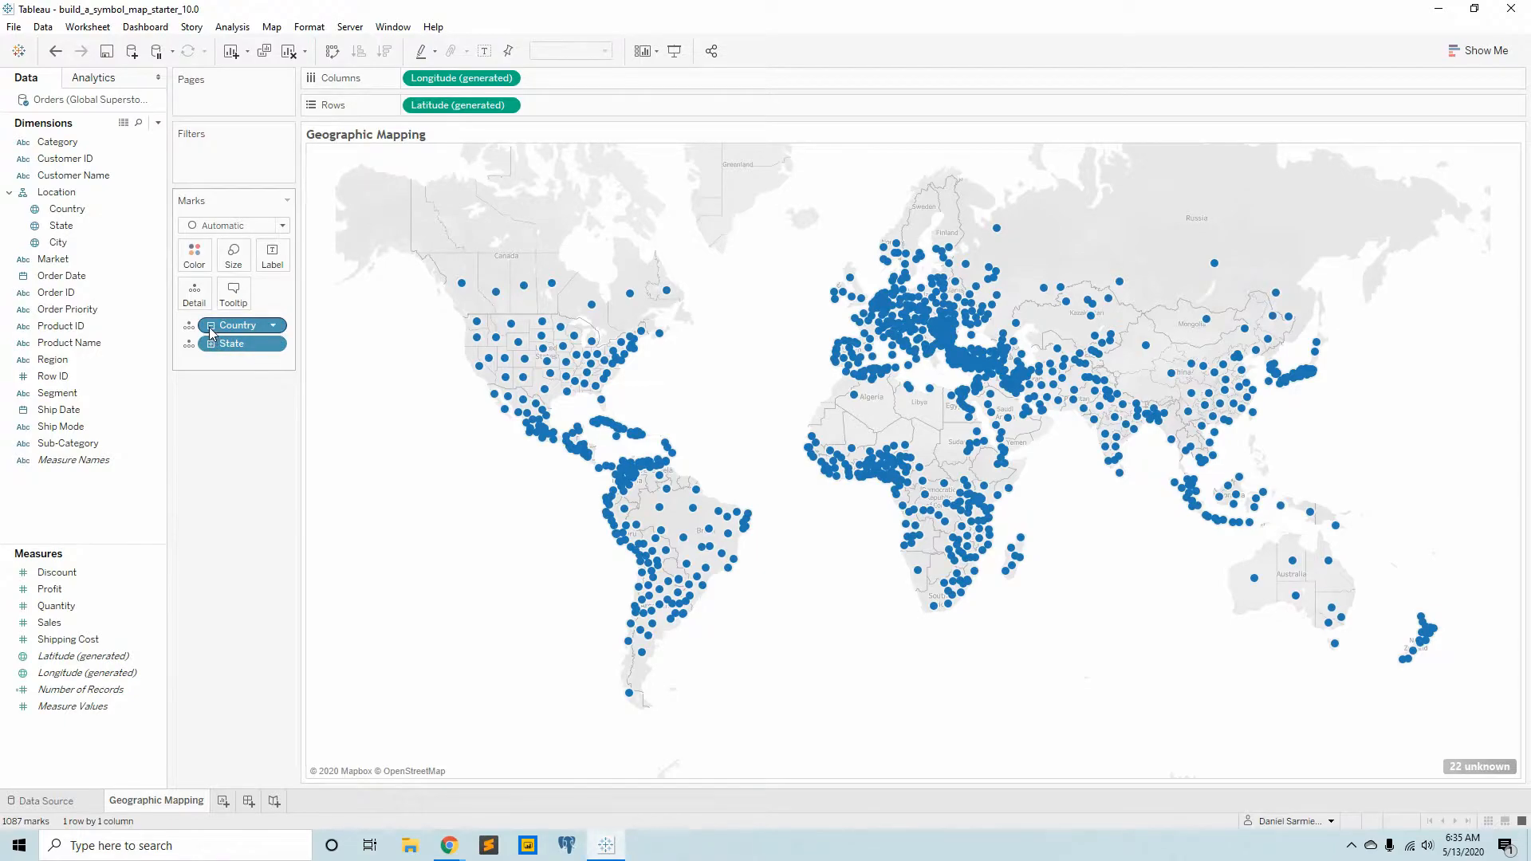
pyautogui.click(211, 327)
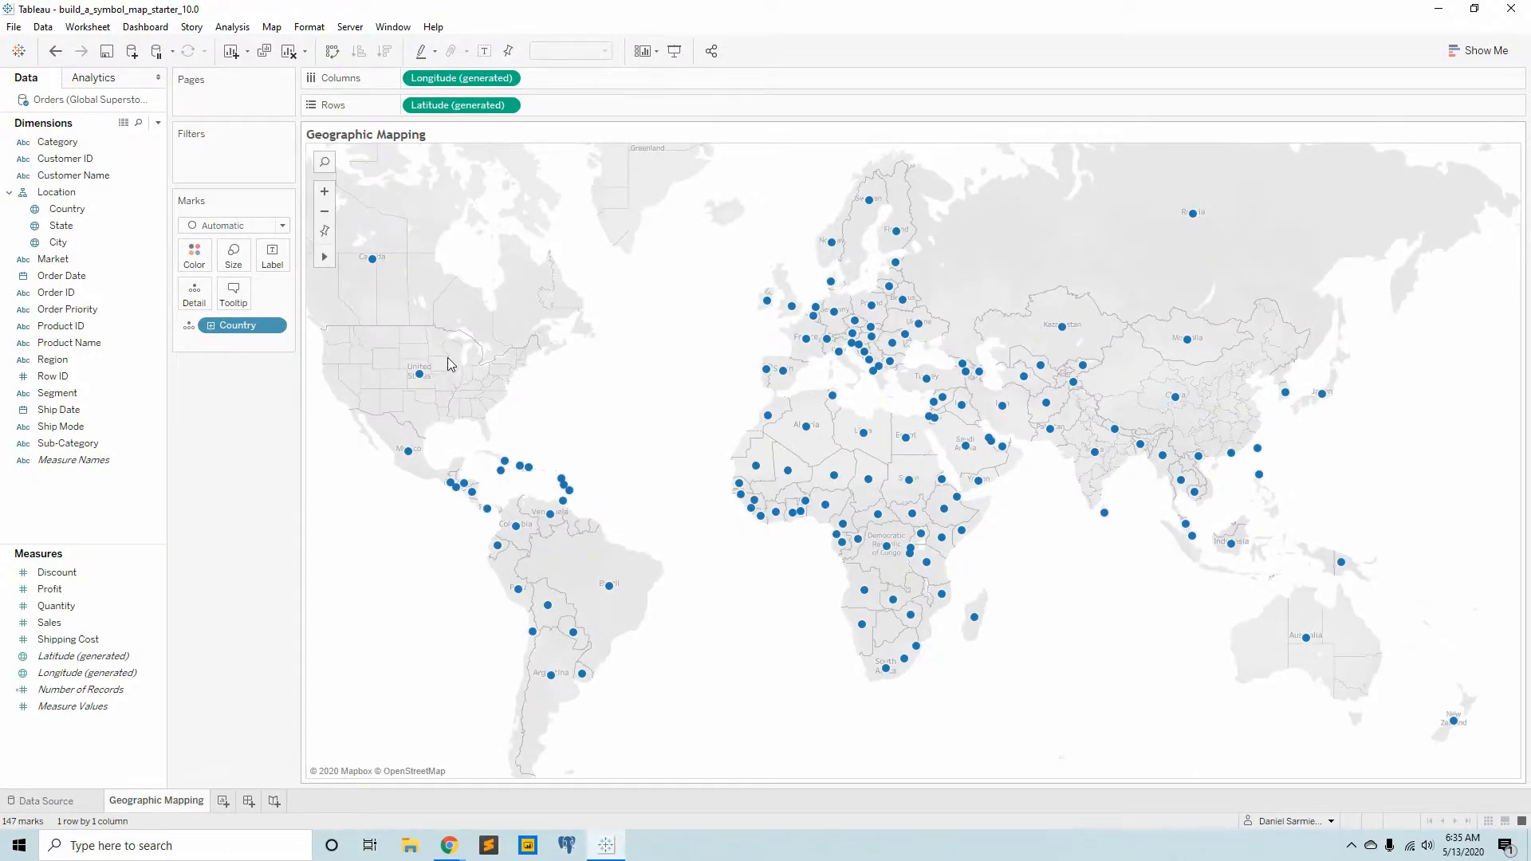
# Step: Drill the map marks down from Country through State to City level
pyautogui.moveTo(422, 378)
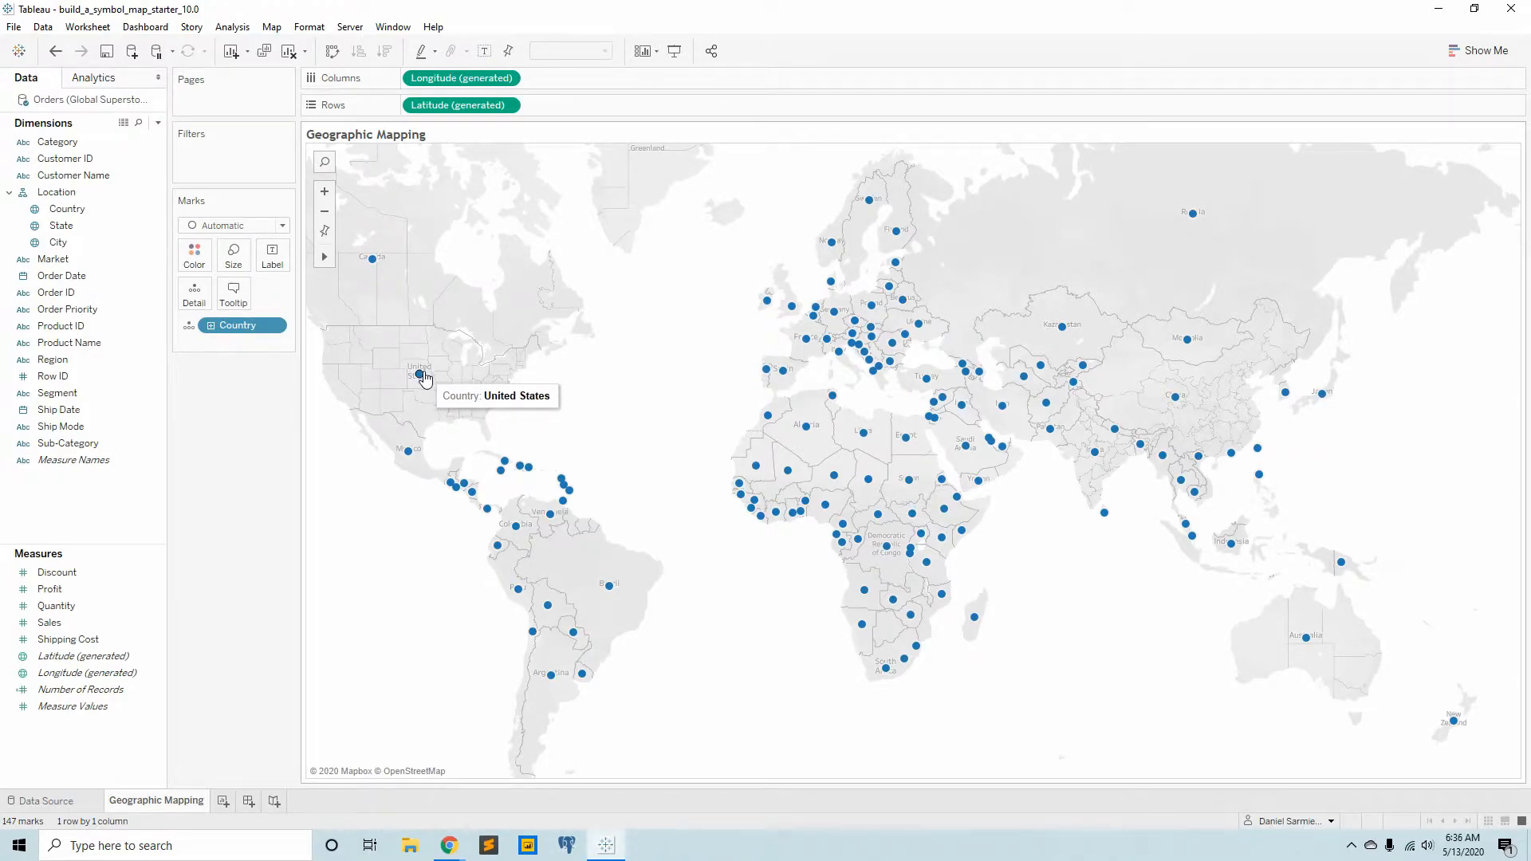
pyautogui.click(211, 326)
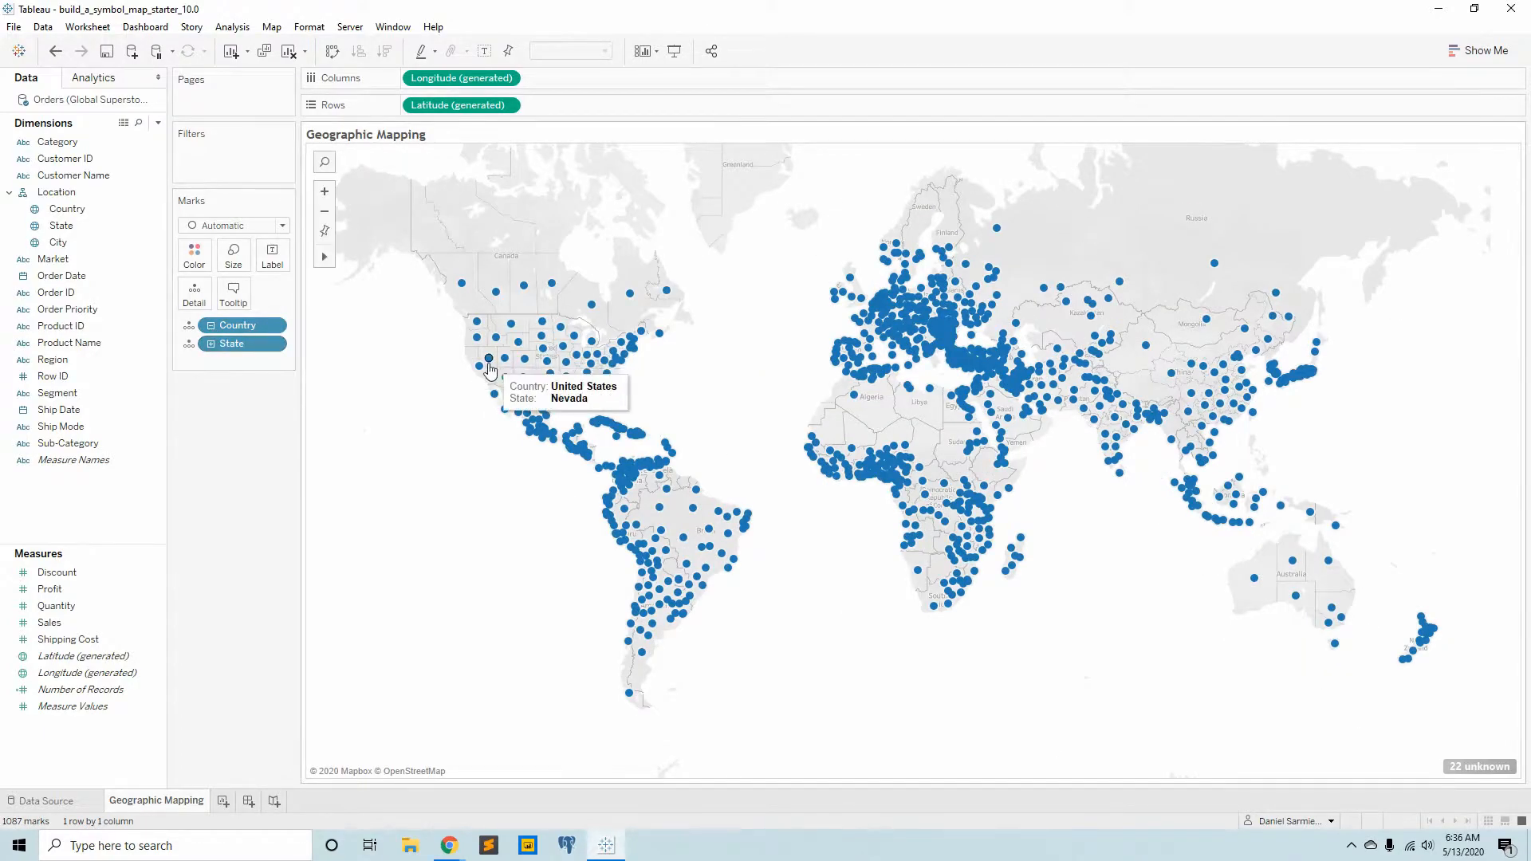
pyautogui.click(212, 344)
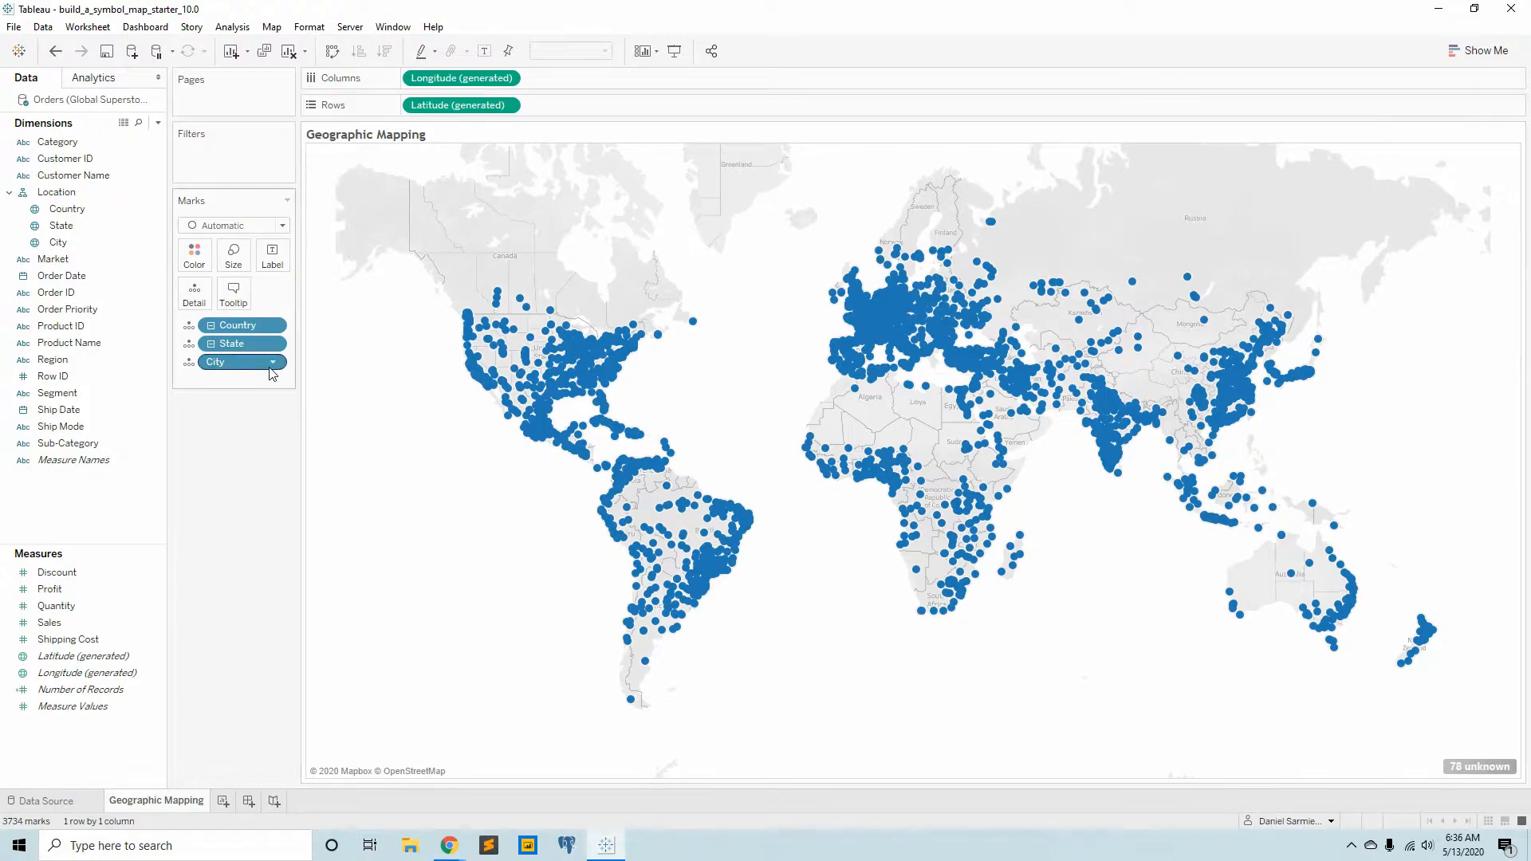
# Step: Size the city marks by Sales and enlarge the symbols to about the middle of the size range
pyautogui.click(45, 629)
pyautogui.moveTo(45, 629); pyautogui.dragTo(236, 264)
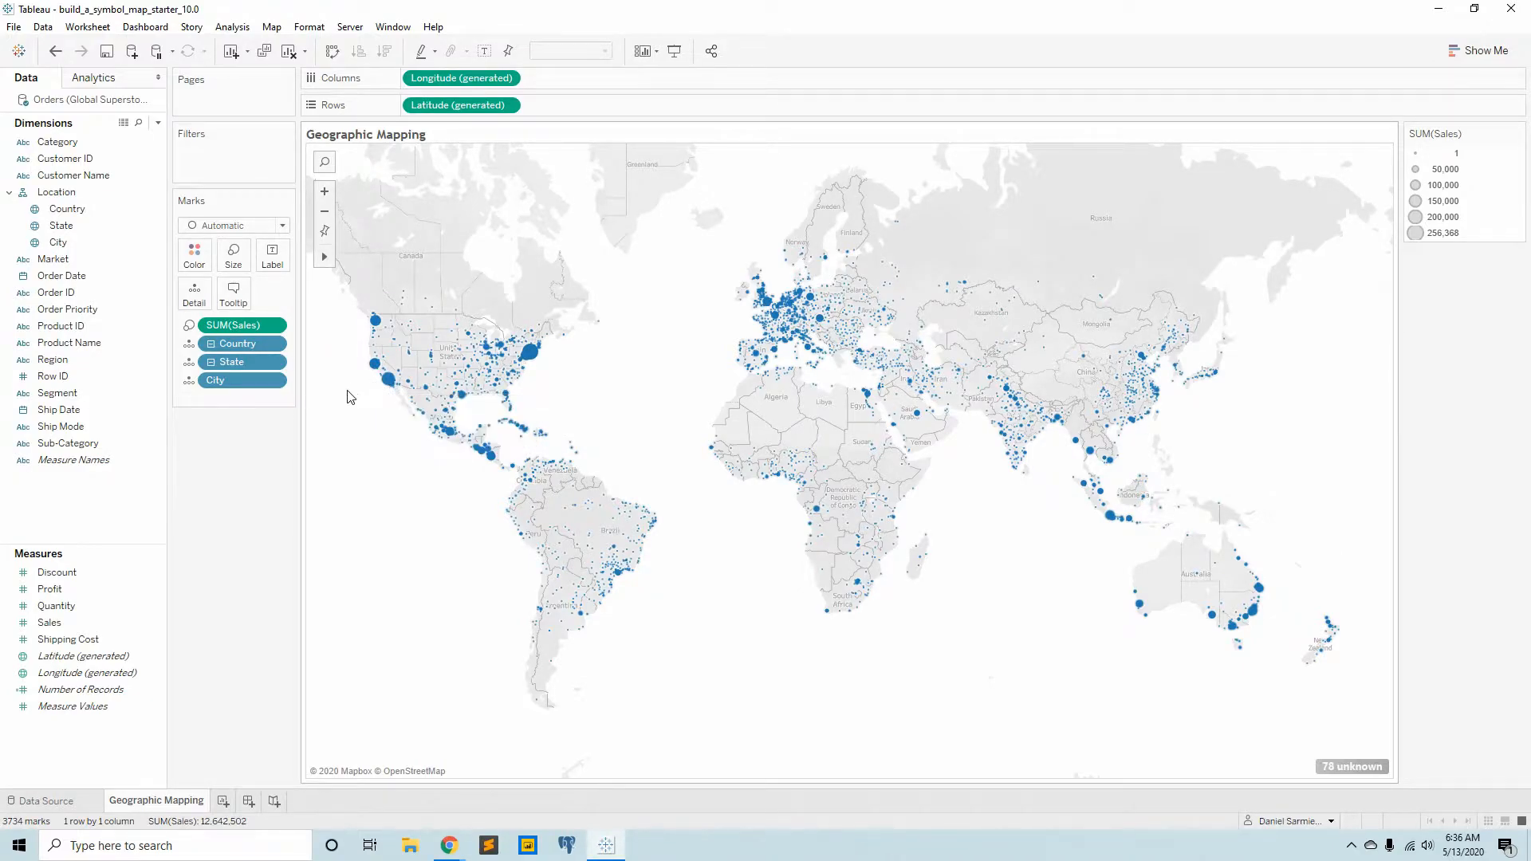
pyautogui.click(239, 263)
pyautogui.moveTo(264, 294); pyautogui.dragTo(298, 302)
pyautogui.click(296, 302)
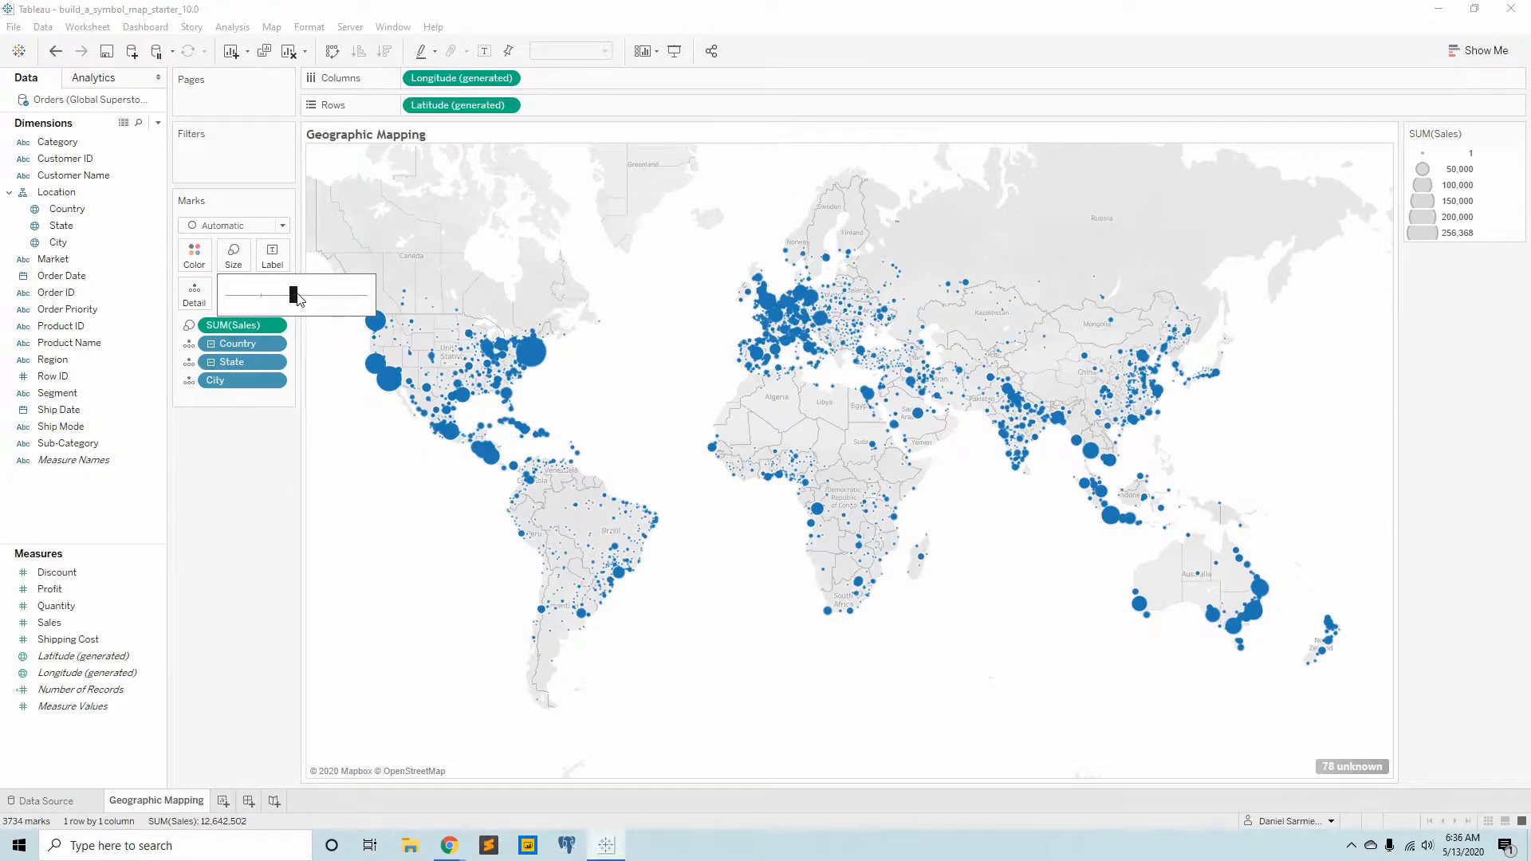
pyautogui.click(241, 485)
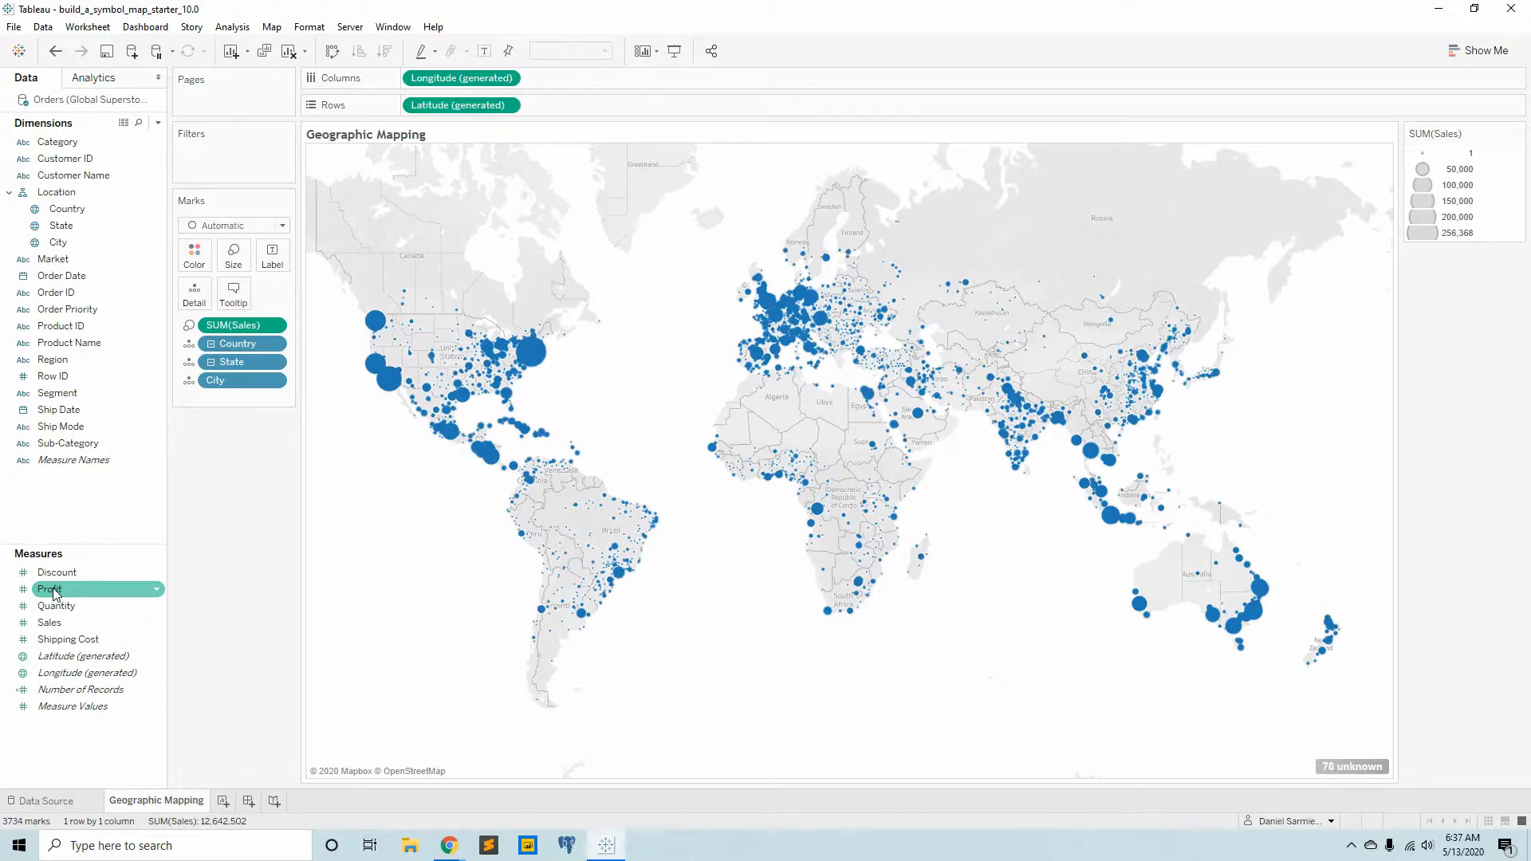
# Step: Color the city marks by Profit using the Orange-Blue Diverging palette
pyautogui.moveTo(54, 594); pyautogui.dragTo(188, 260)
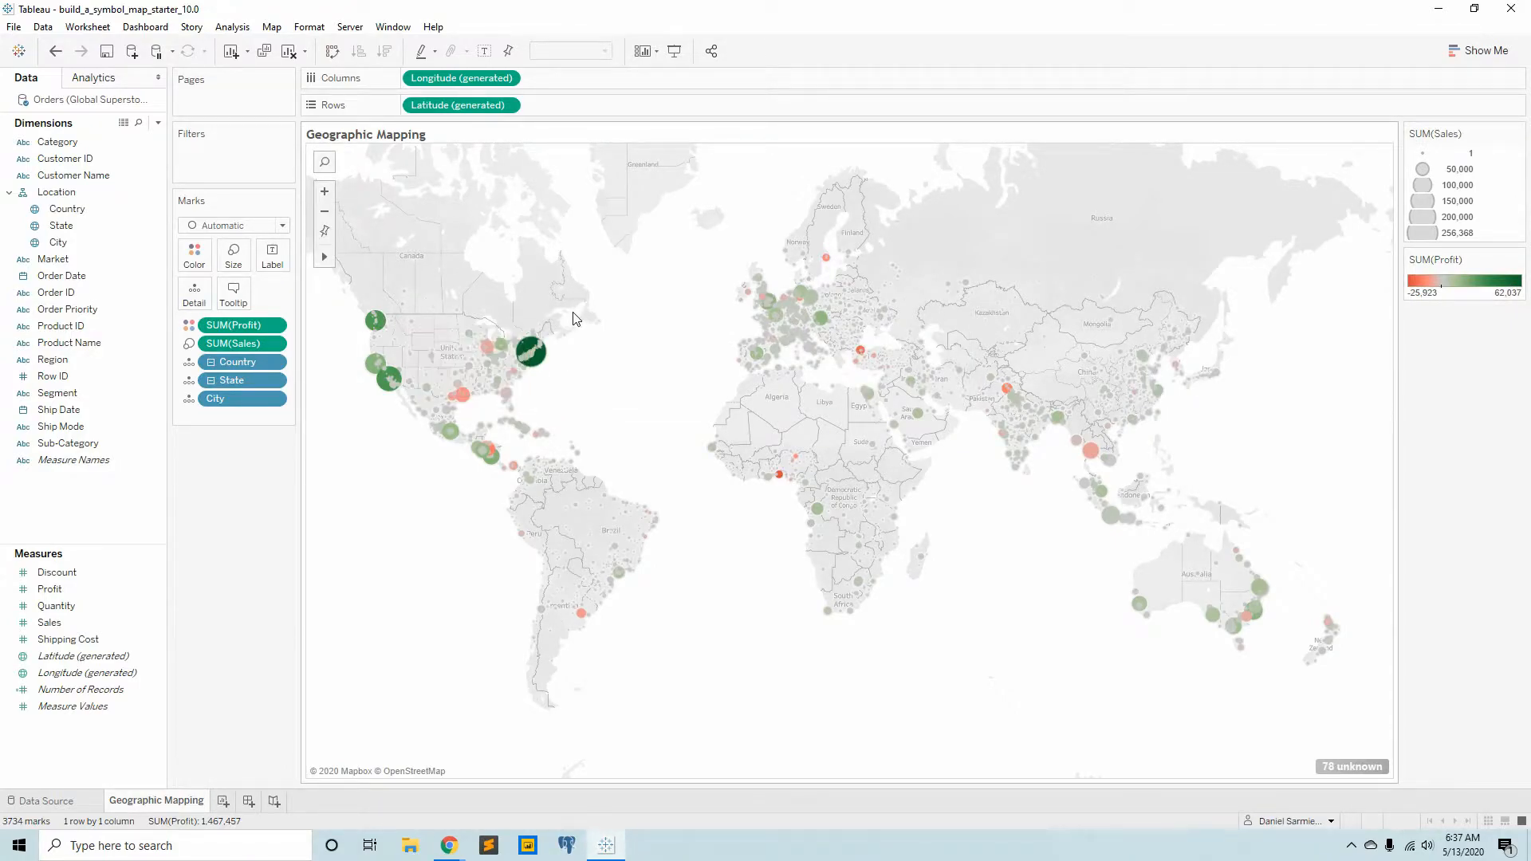
pyautogui.click(195, 257)
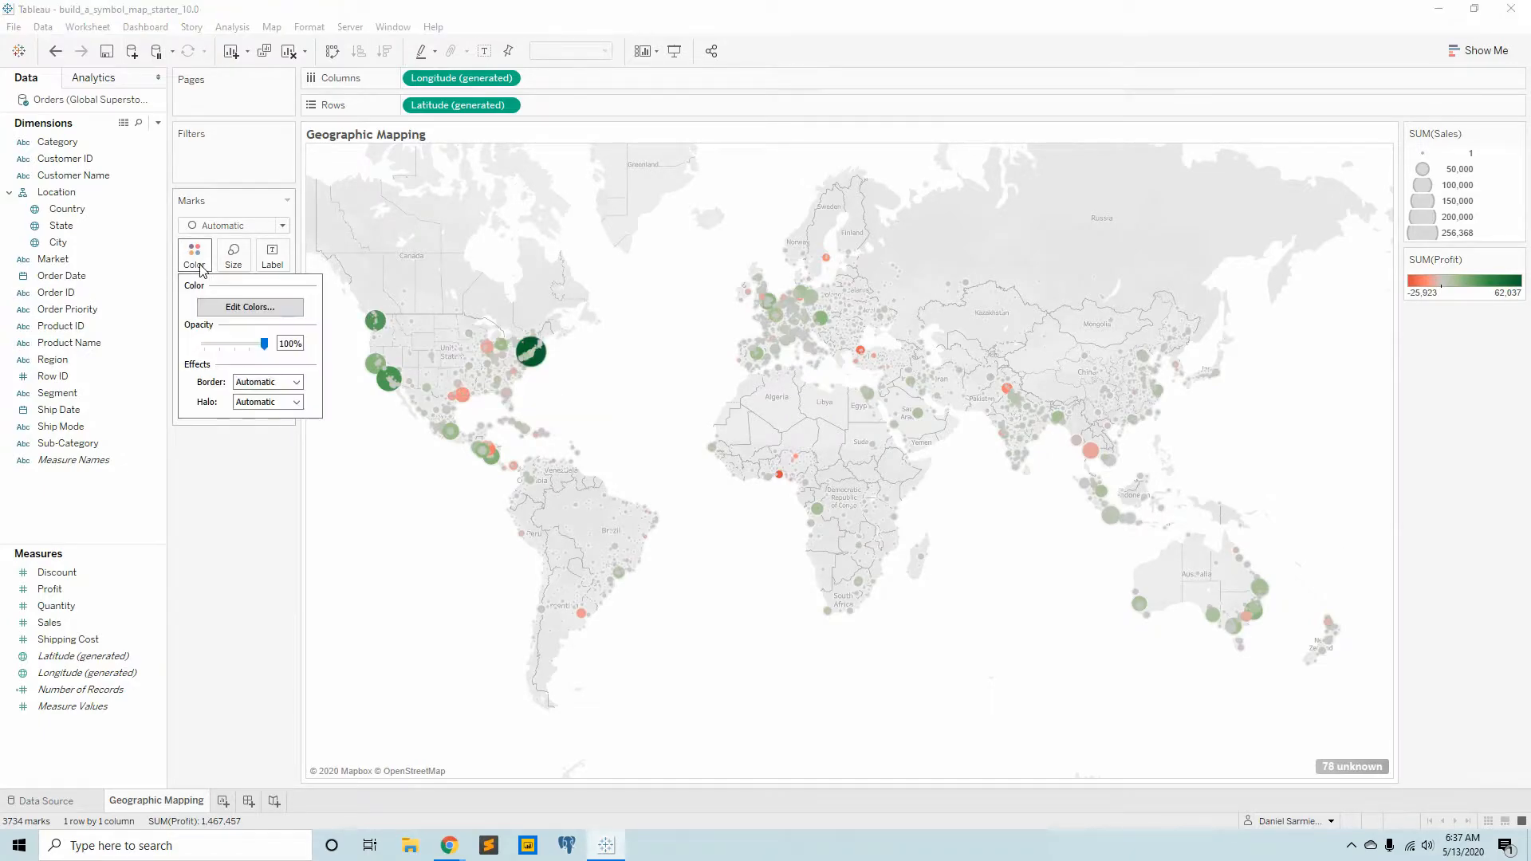
pyautogui.click(260, 318)
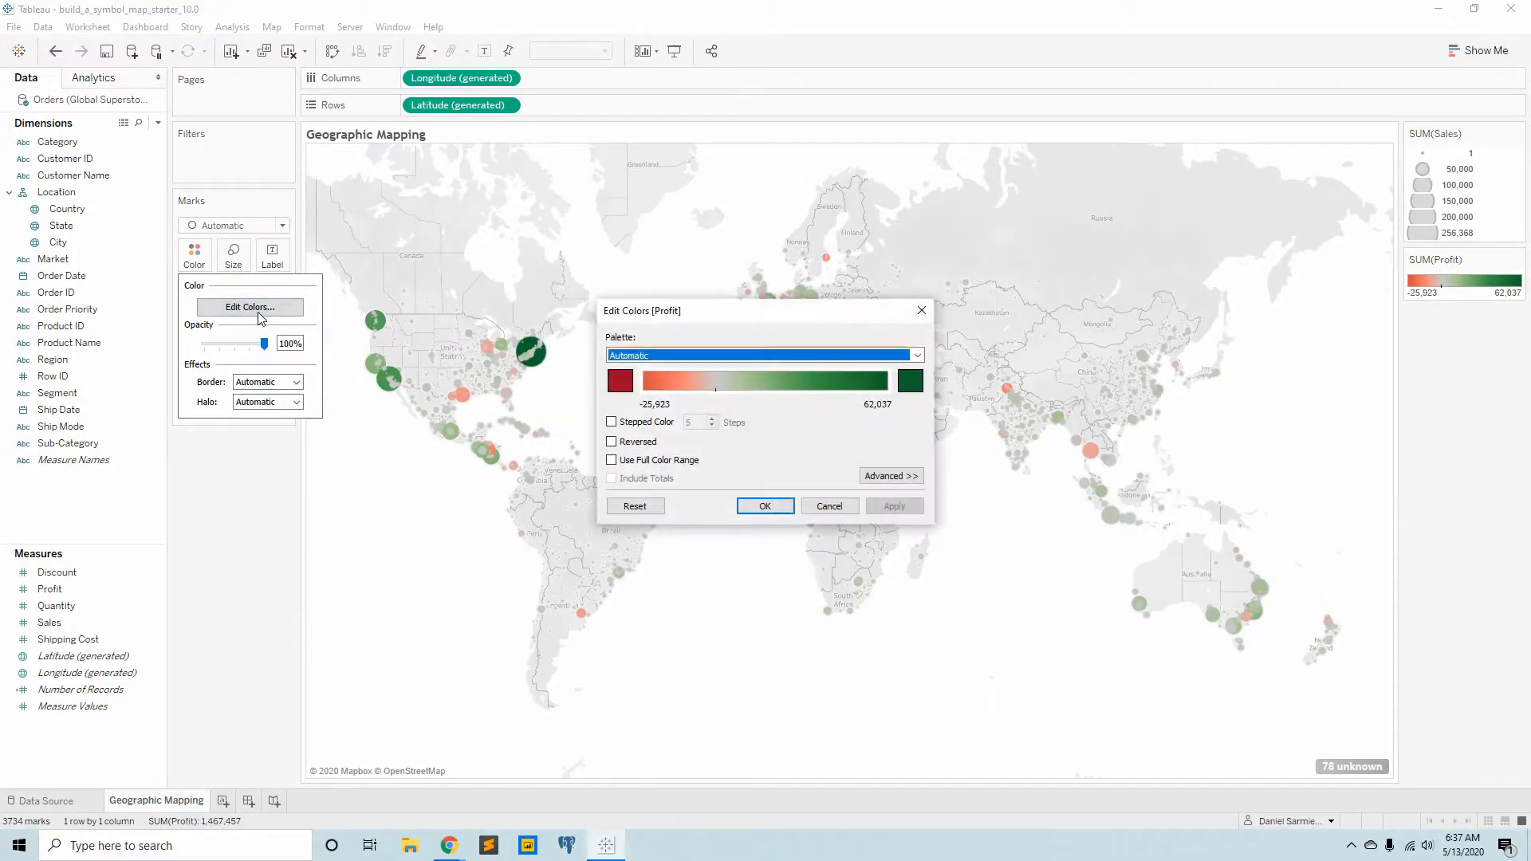
pyautogui.click(821, 356)
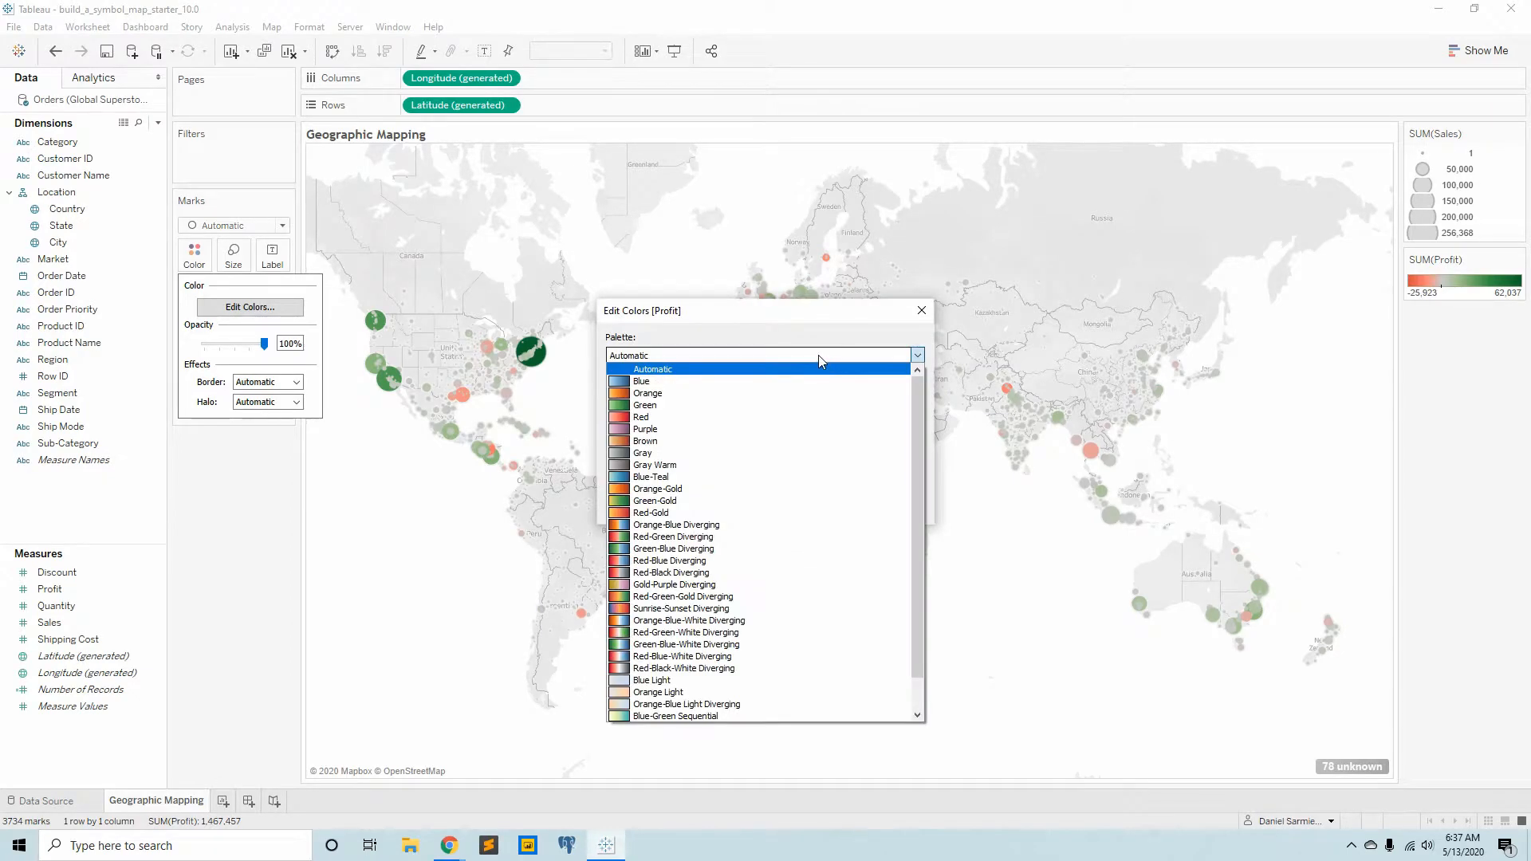
pyautogui.click(757, 524)
pyautogui.click(905, 509)
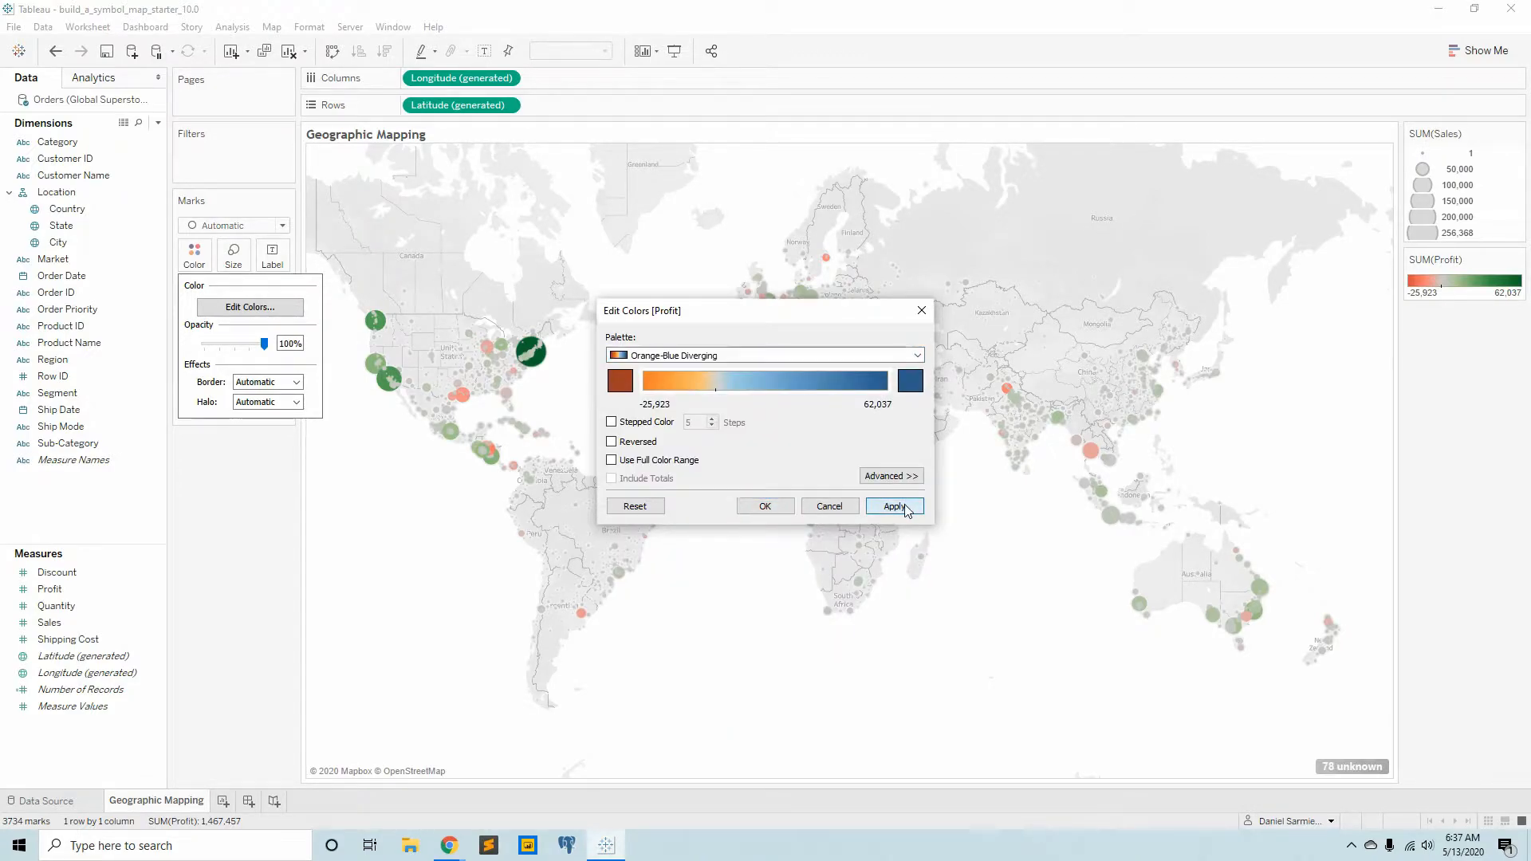
pyautogui.click(765, 507)
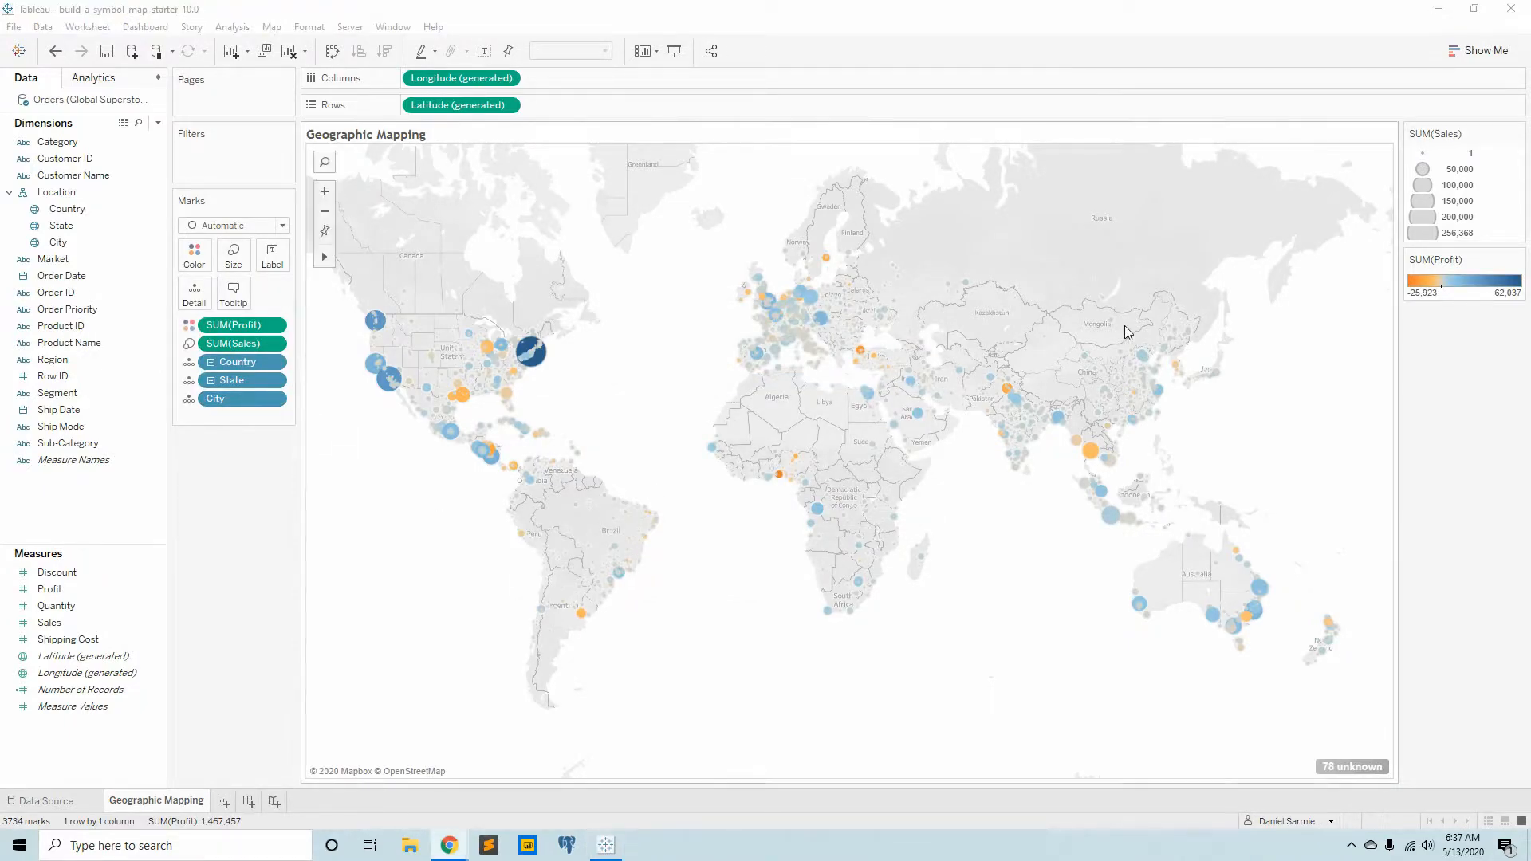
# Step: Filter the map by Market, keeping only APAC and EMEA
pyautogui.moveTo(657, 519)
pyautogui.click(19, 175)
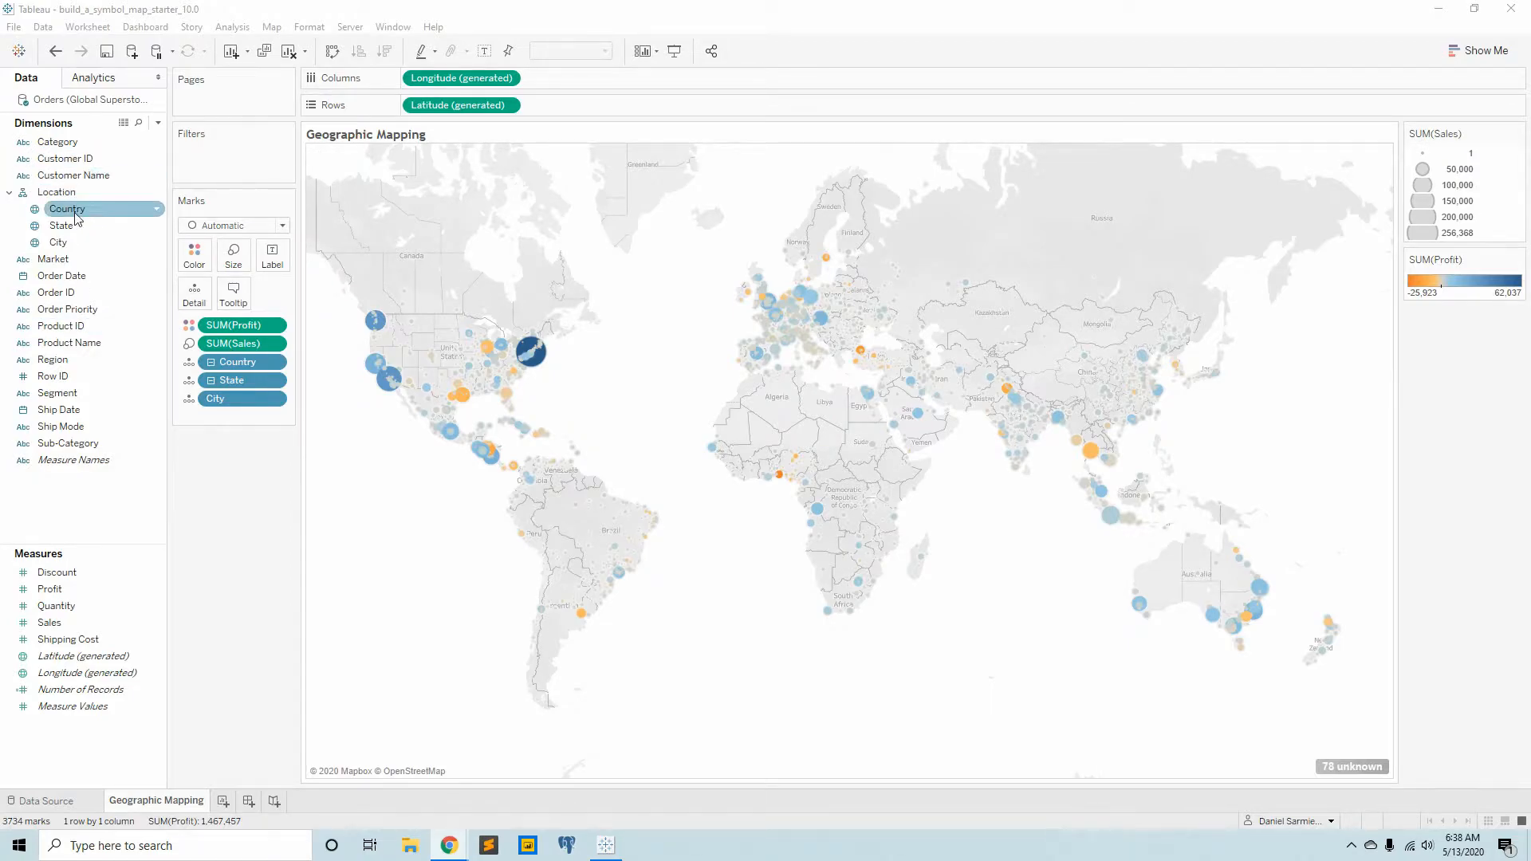
pyautogui.click(50, 261)
pyautogui.moveTo(49, 263); pyautogui.dragTo(204, 164)
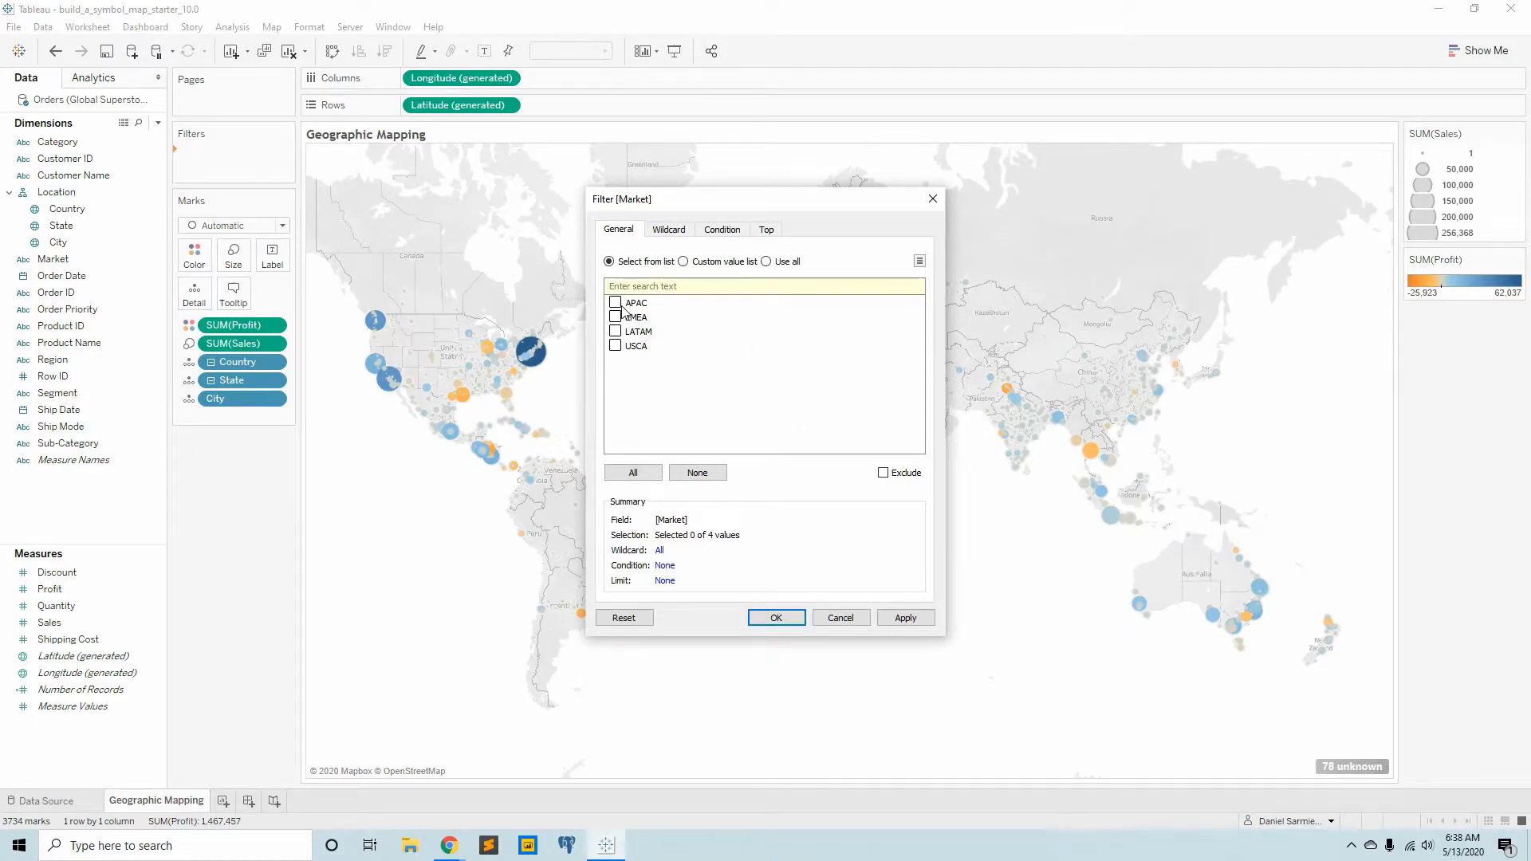
pyautogui.click(793, 619)
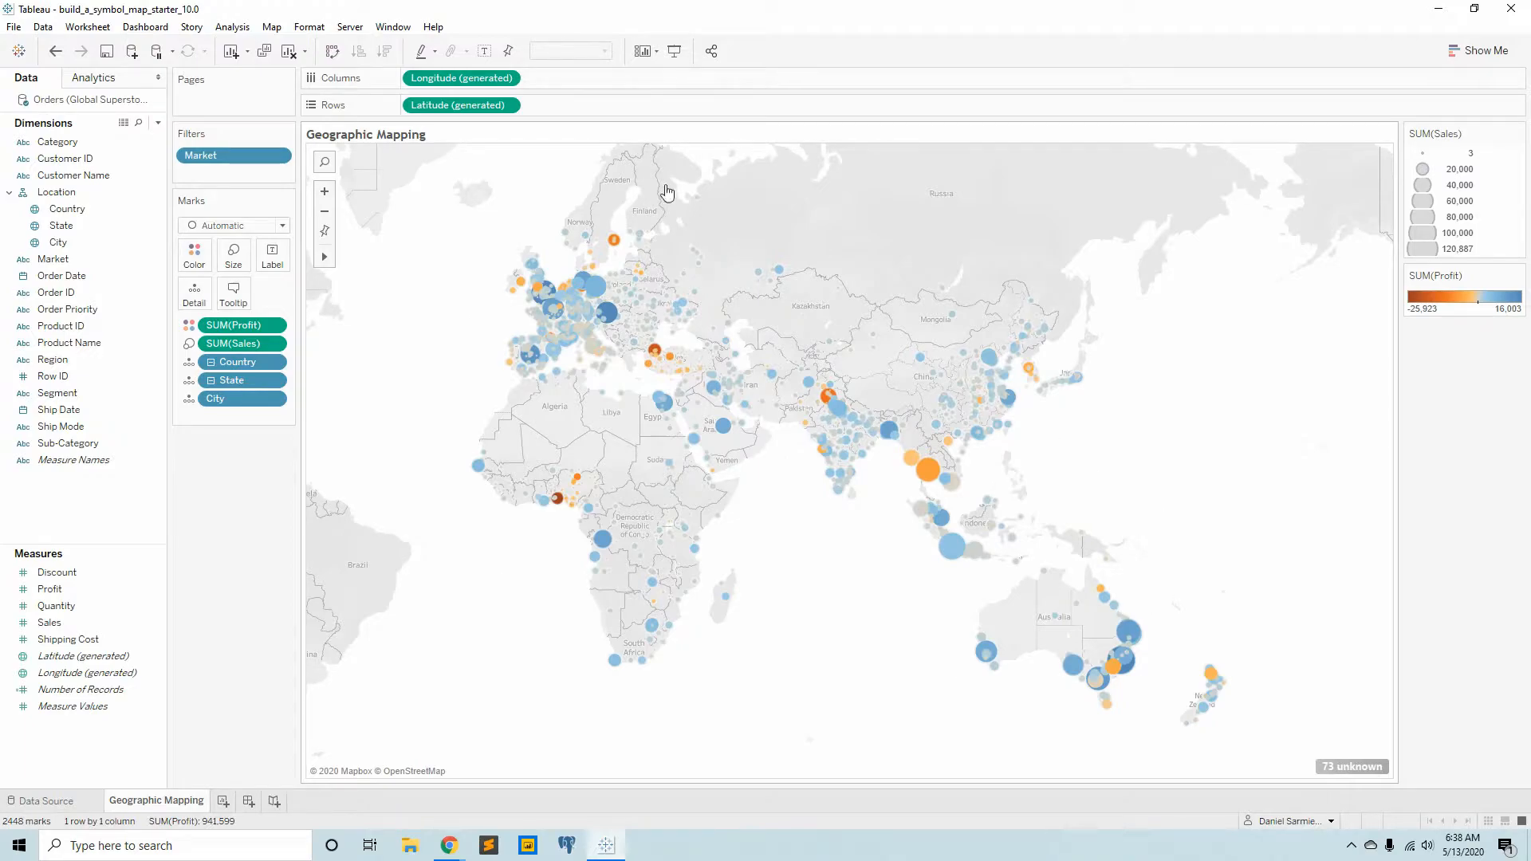
# Step: Open the map layer settings and set the map's background style to Normal
pyautogui.click(271, 27)
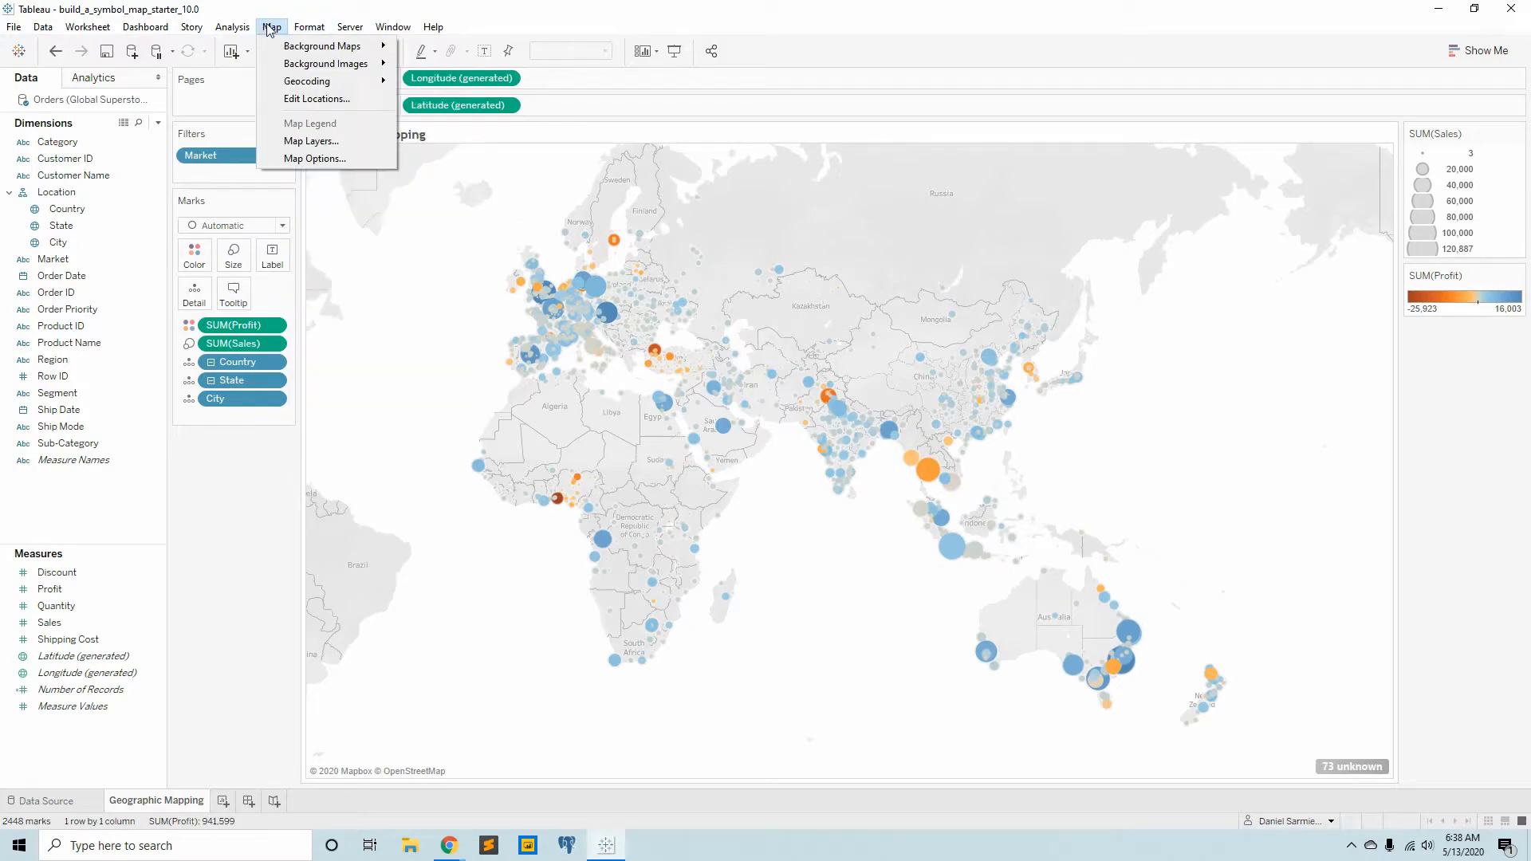
pyautogui.click(305, 147)
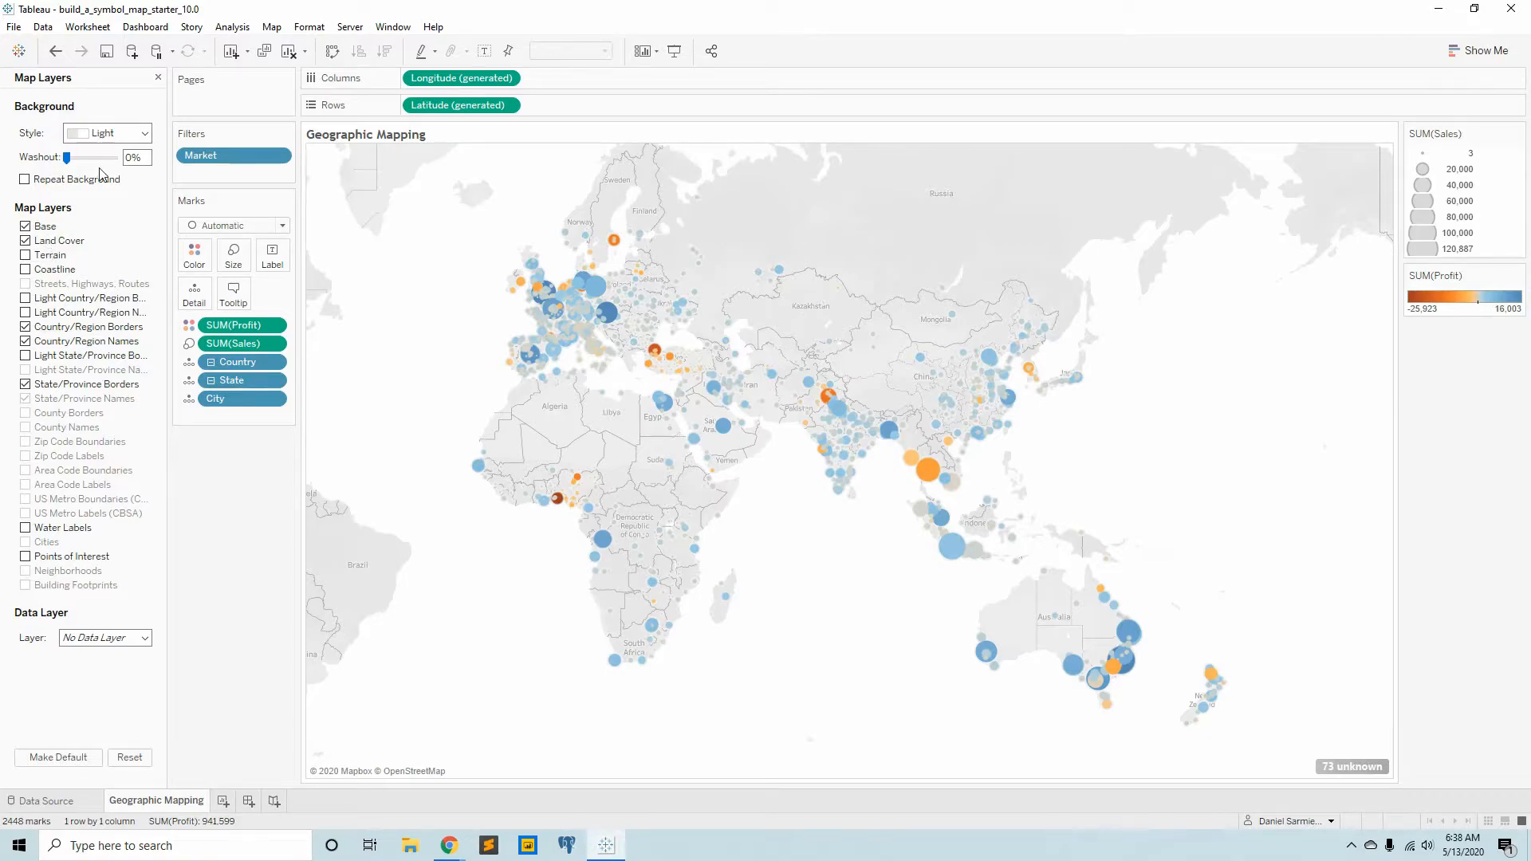
pyautogui.click(145, 133)
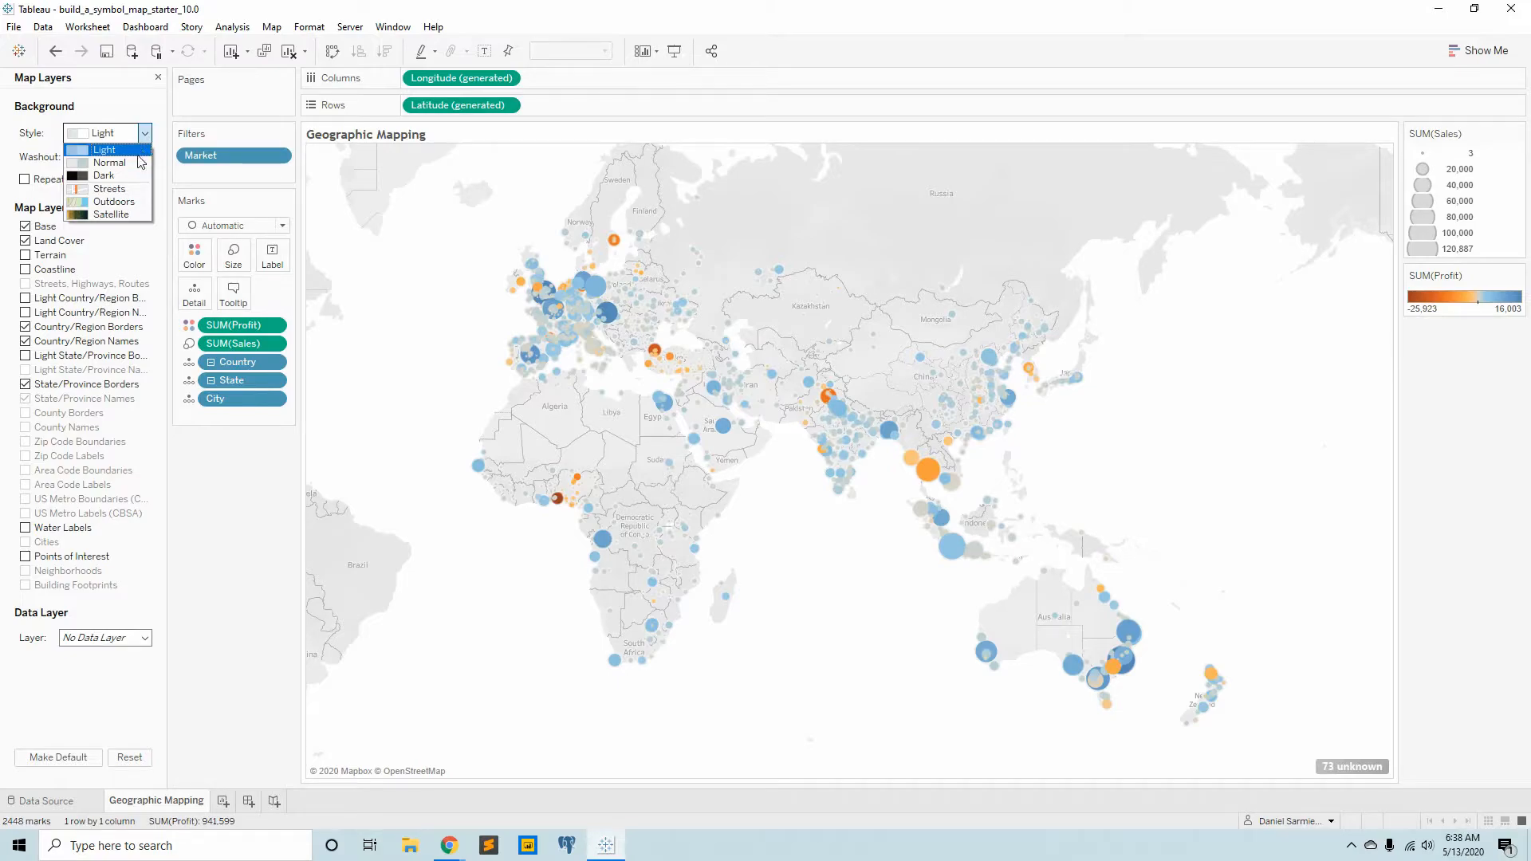
pyautogui.click(134, 164)
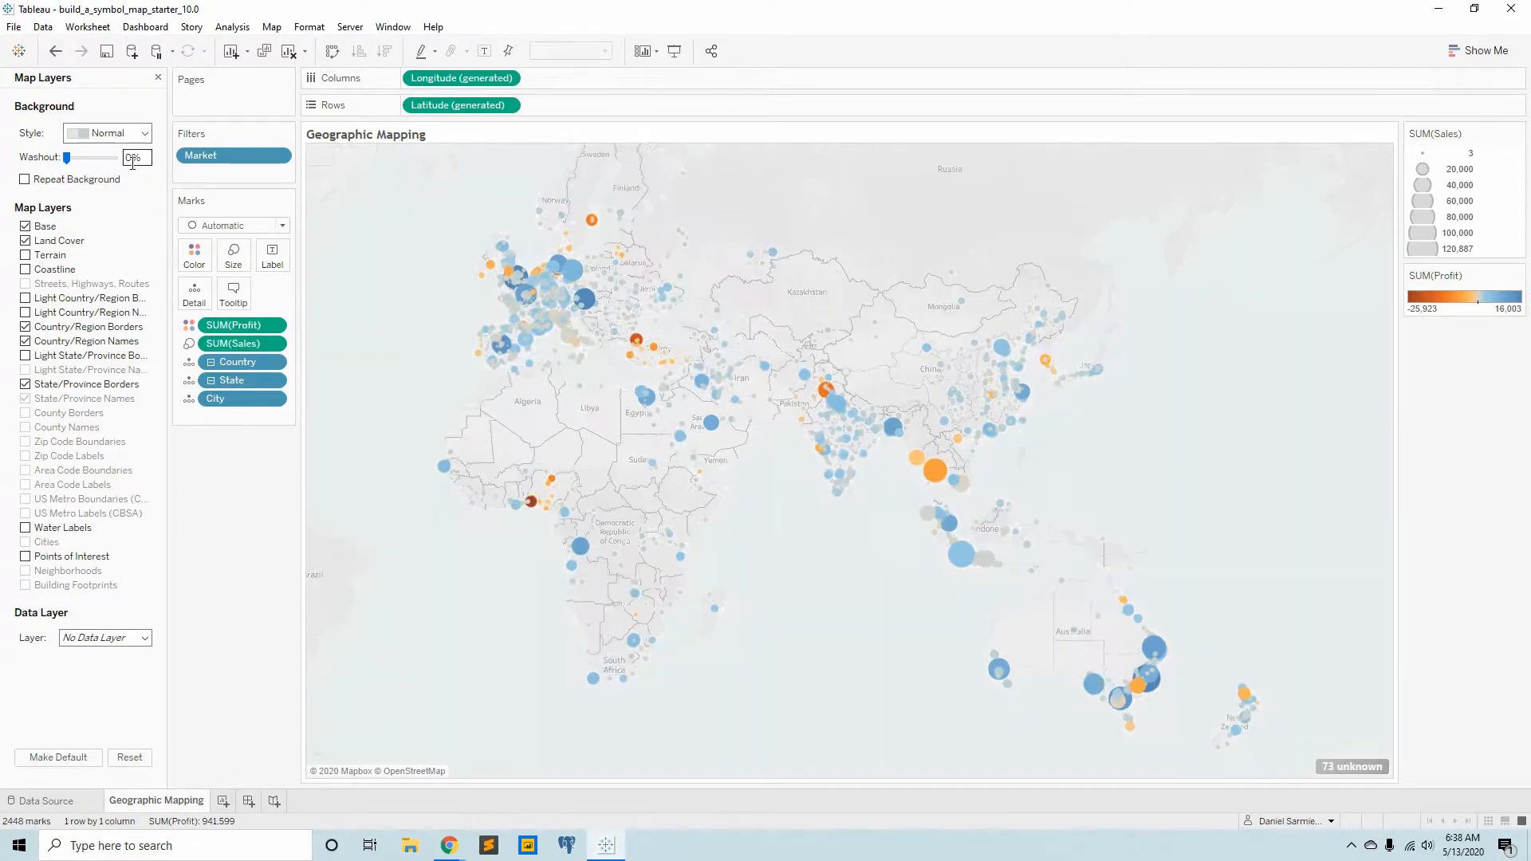
# Step: Try the Dark, Outdoors, Satellite and Light background styles on the map and return to Normal
pyautogui.click(137, 142)
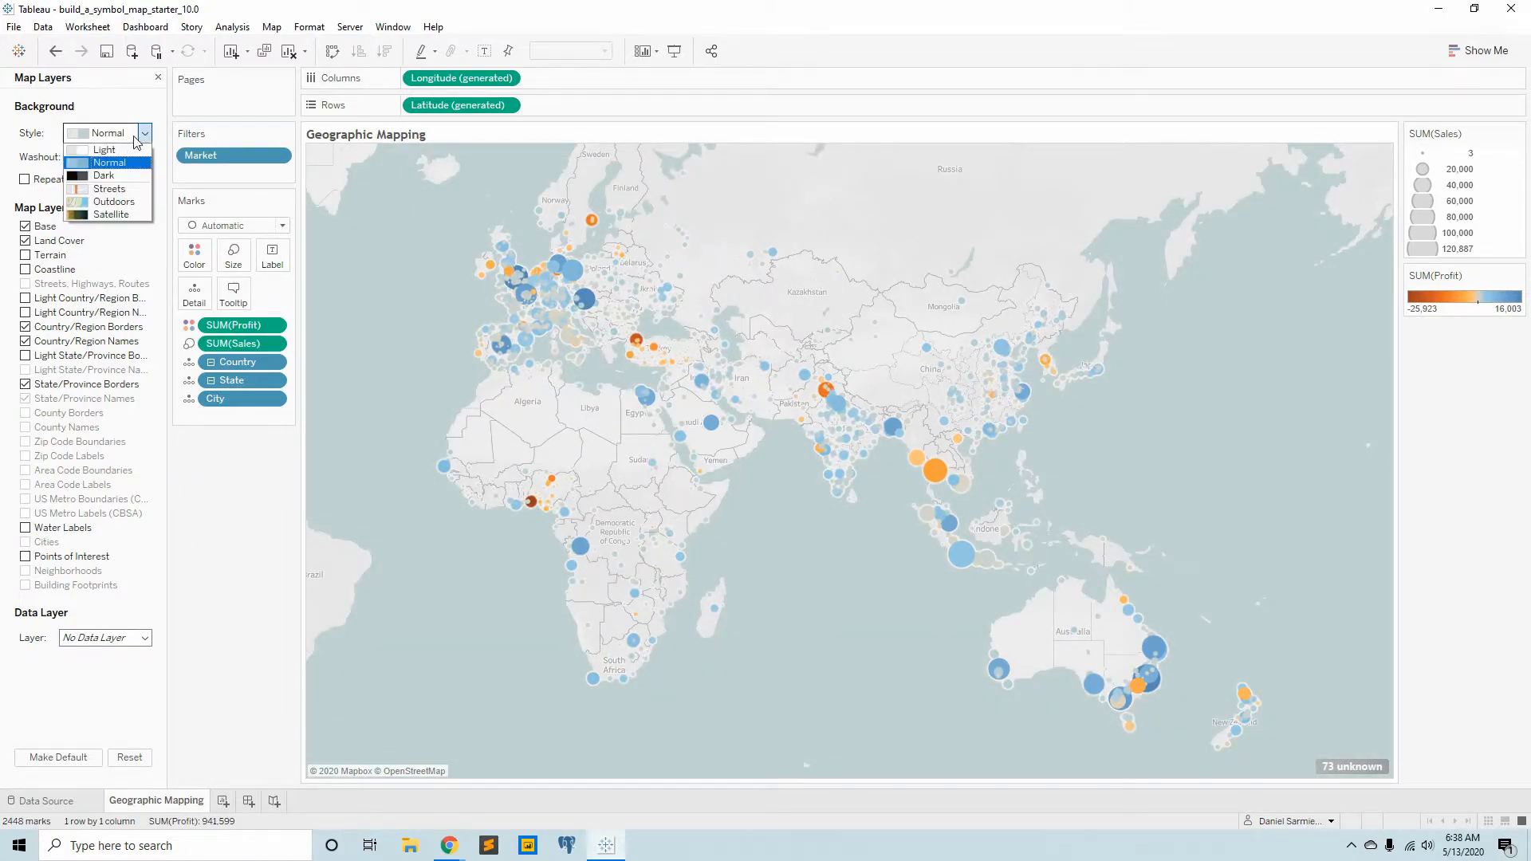
pyautogui.click(119, 176)
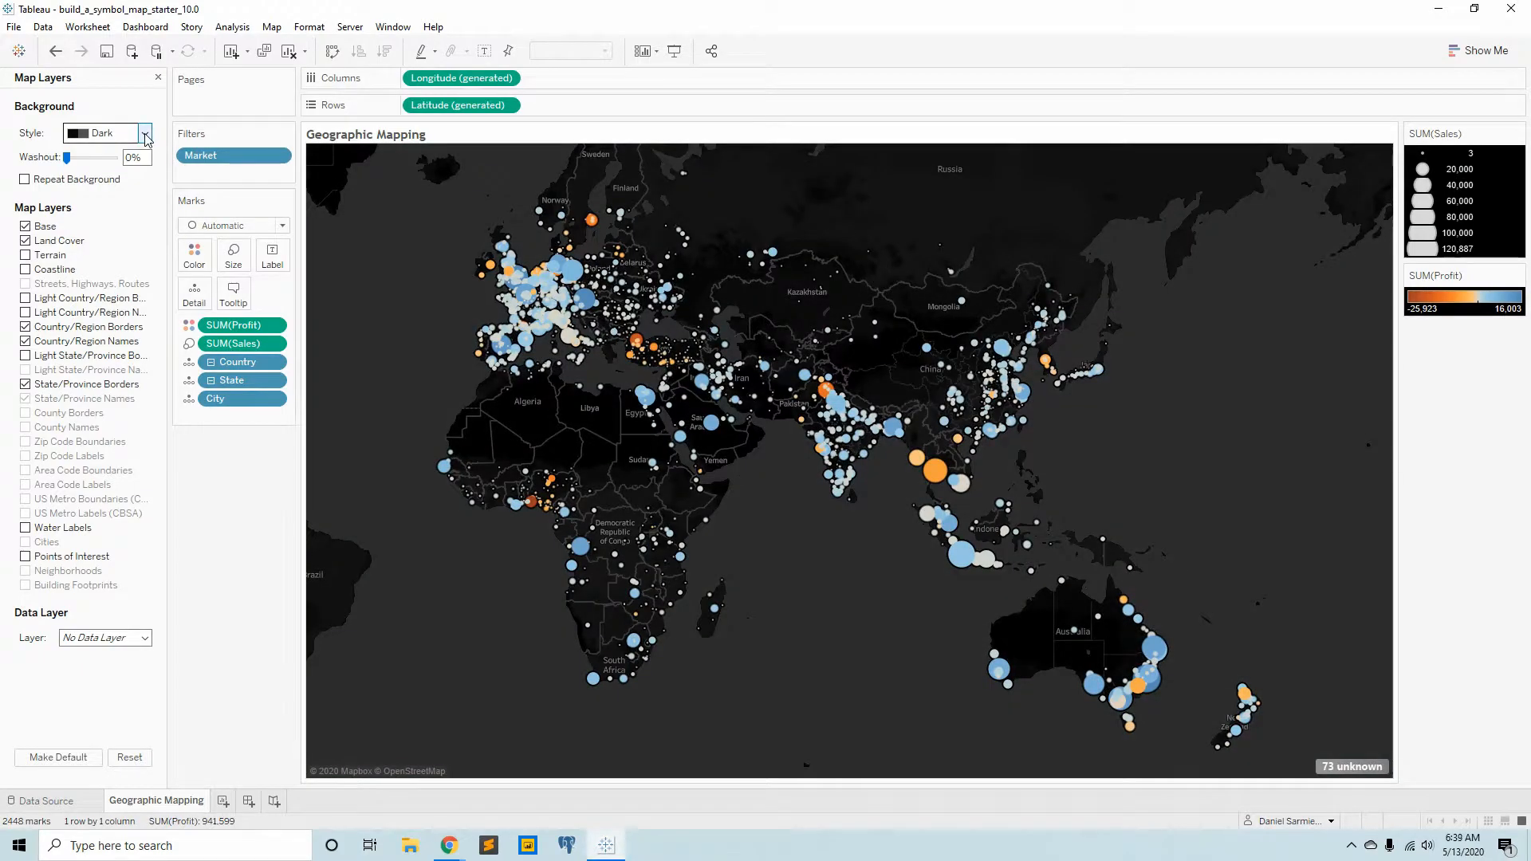
pyautogui.click(146, 136)
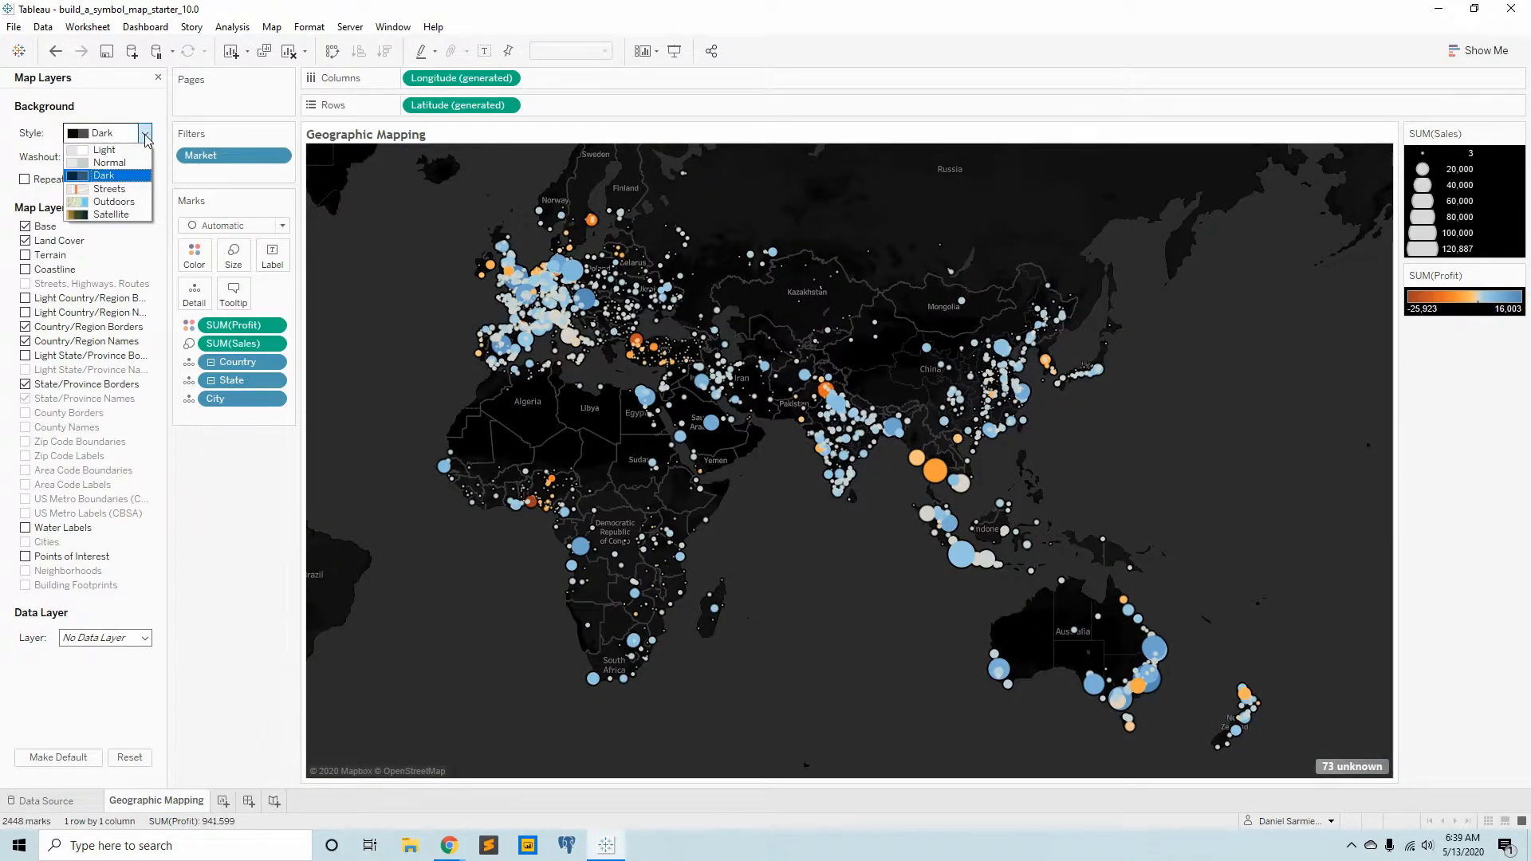
pyautogui.click(120, 203)
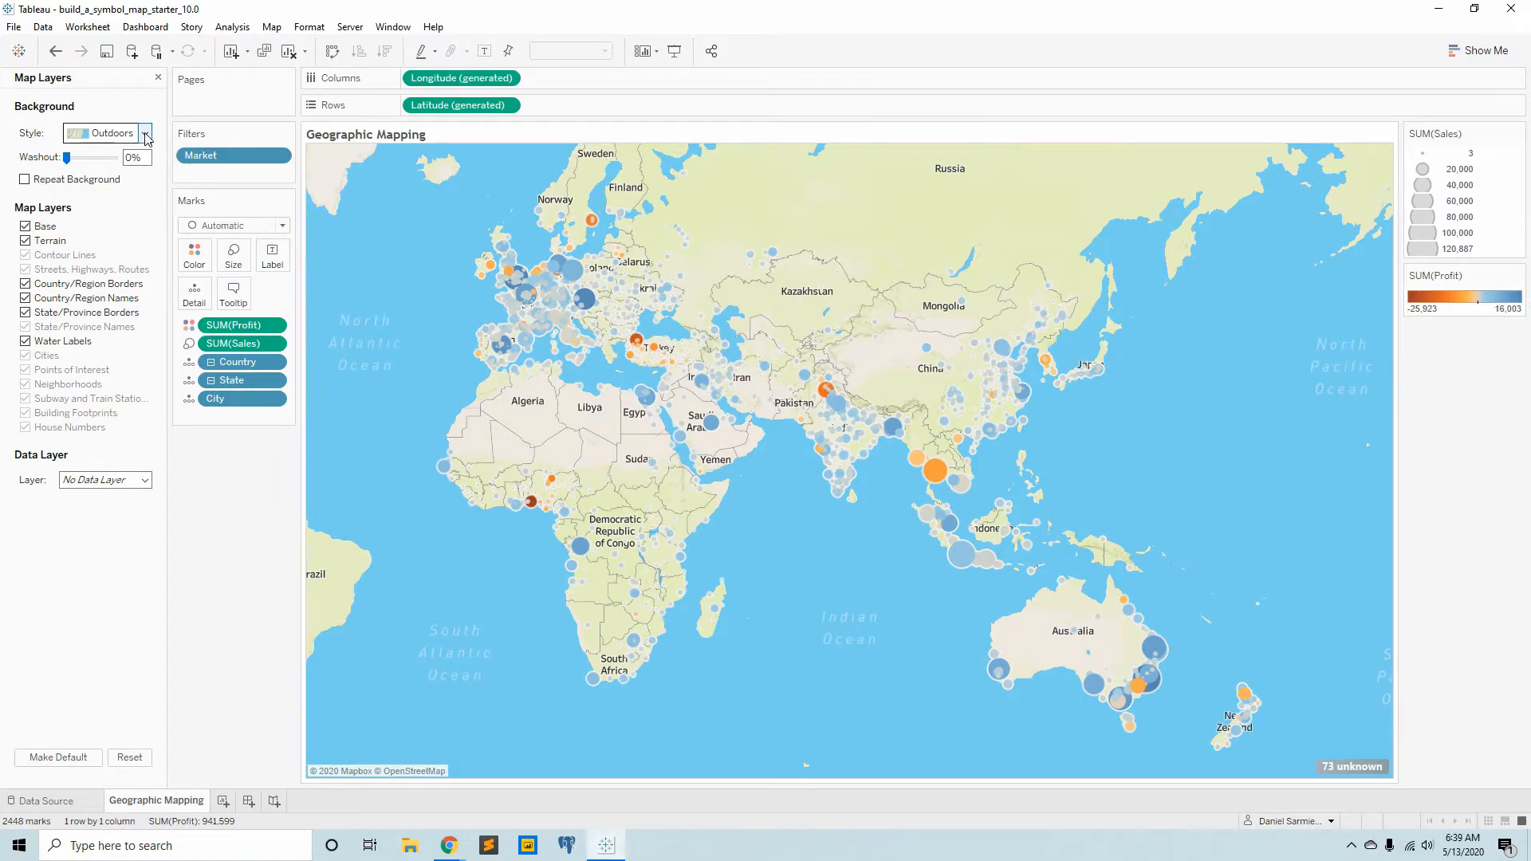
pyautogui.click(142, 134)
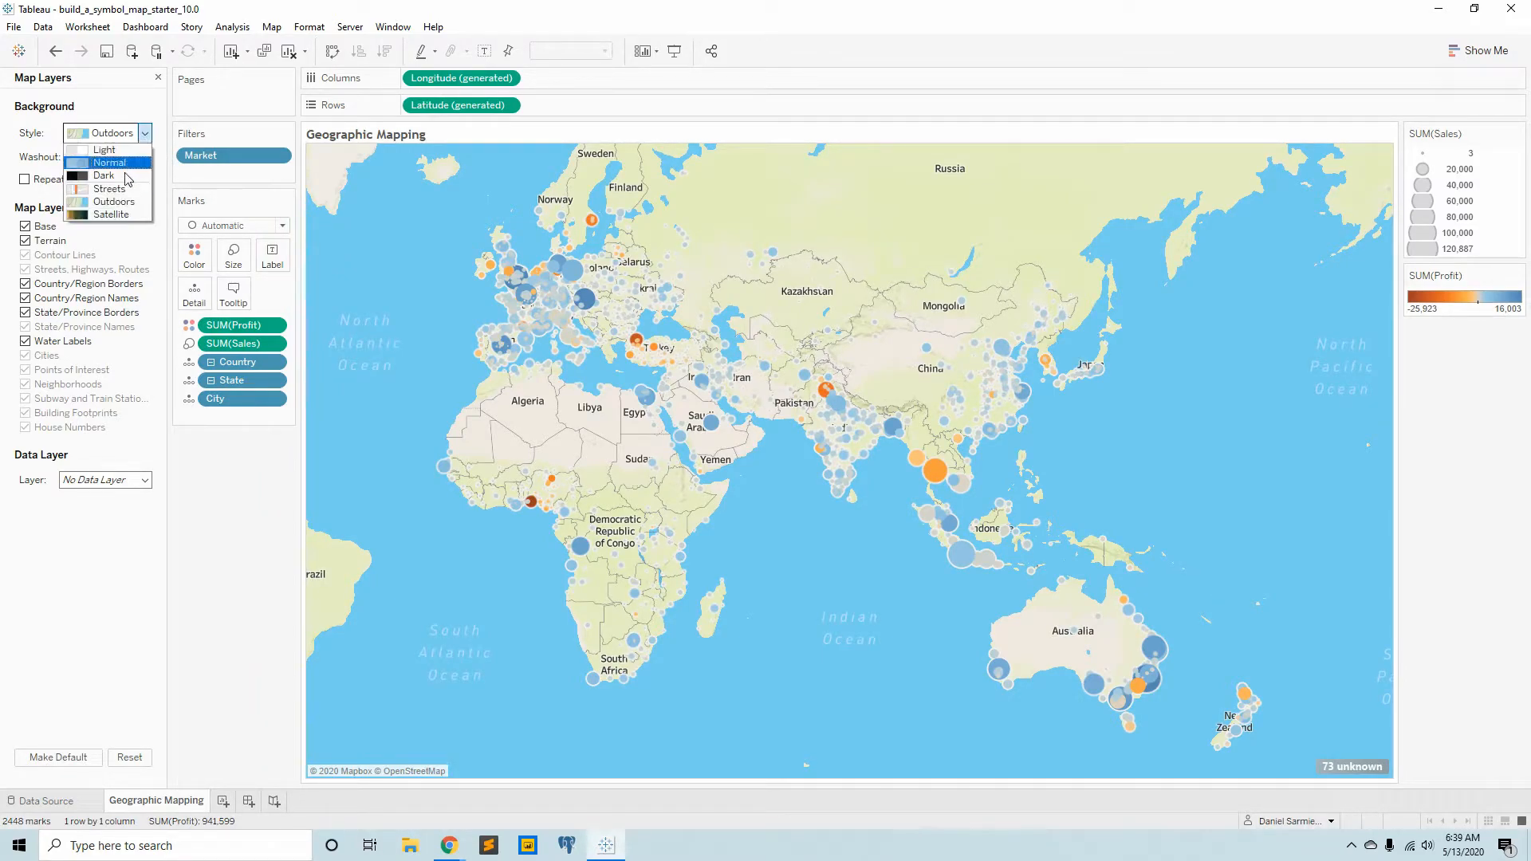
pyautogui.click(115, 213)
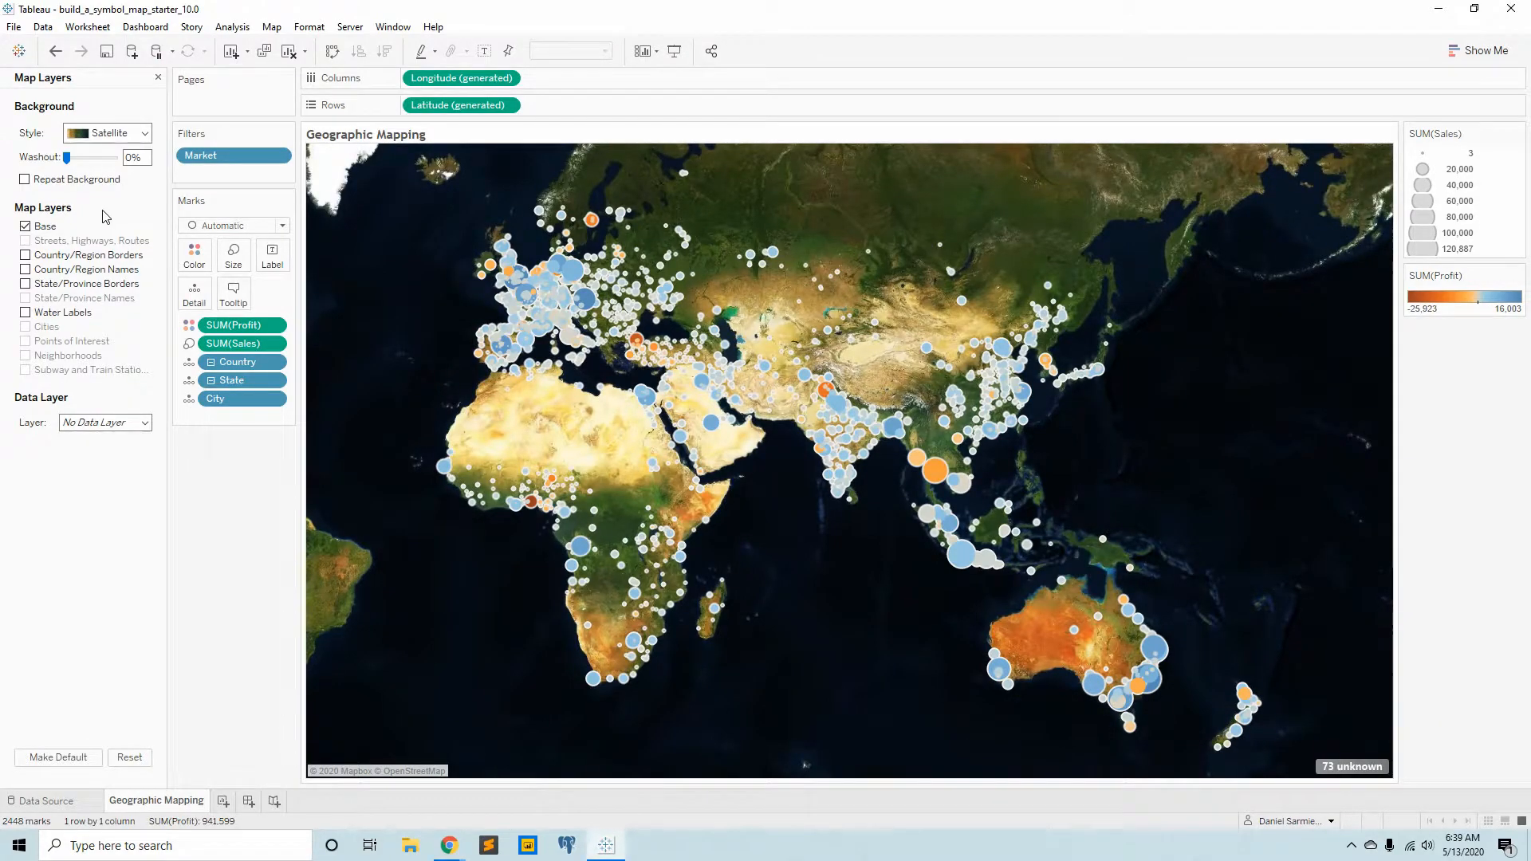
pyautogui.click(146, 133)
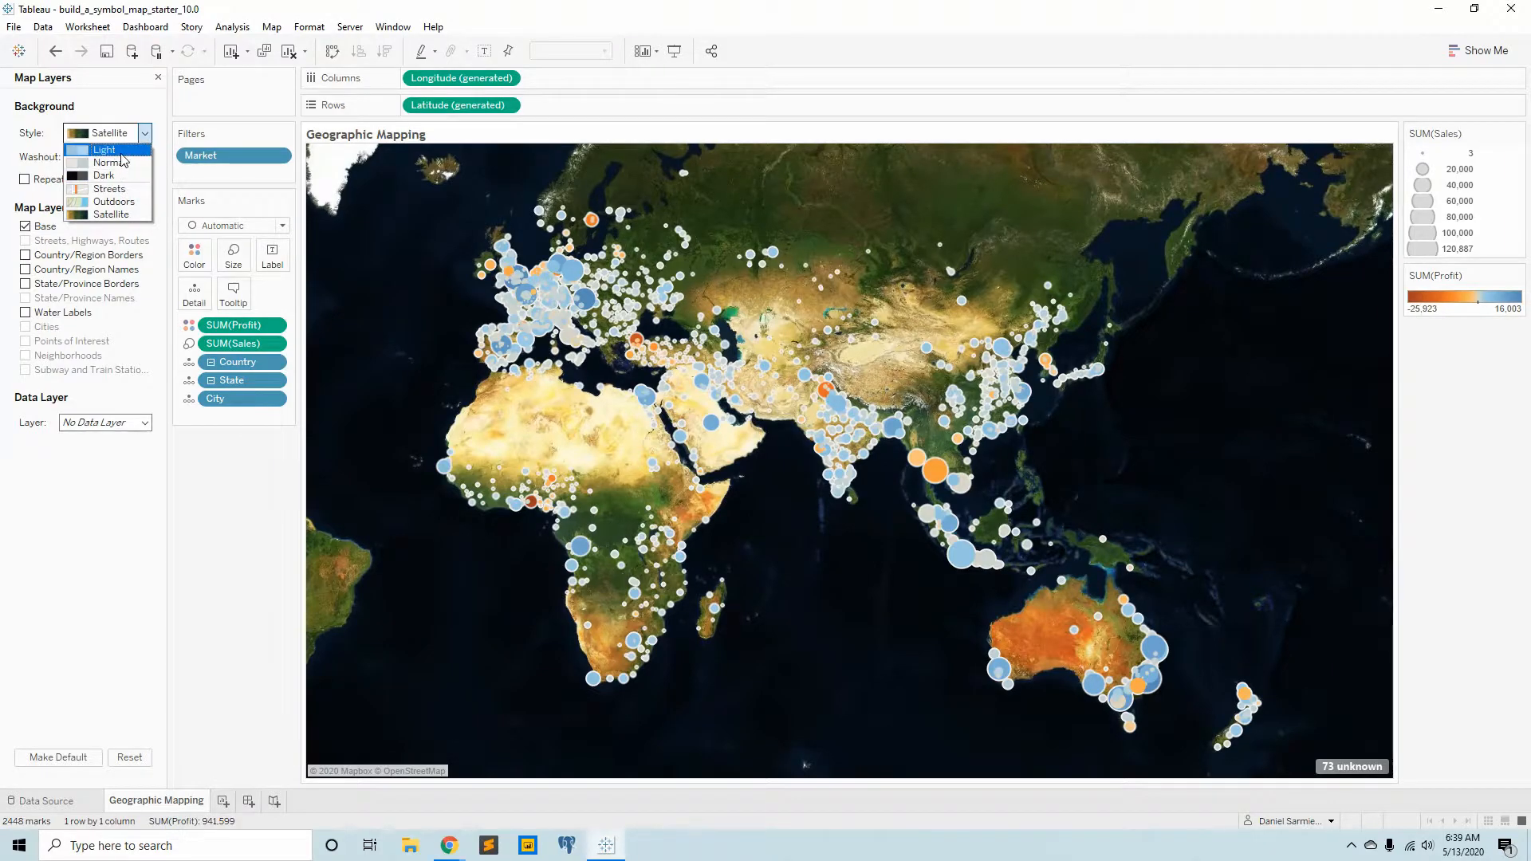
pyautogui.click(121, 153)
pyautogui.click(124, 134)
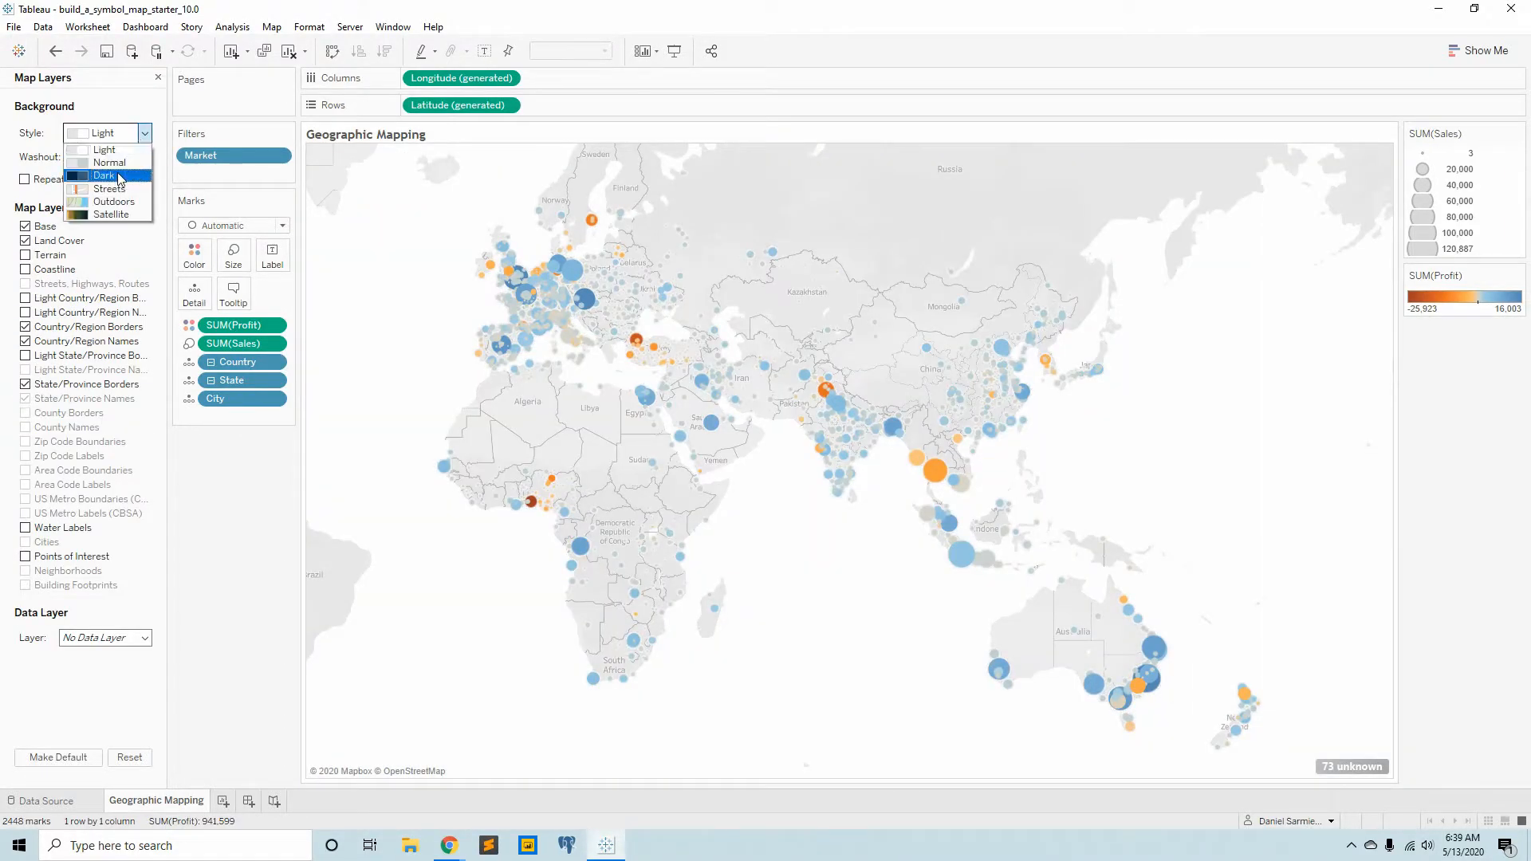
pyautogui.click(120, 163)
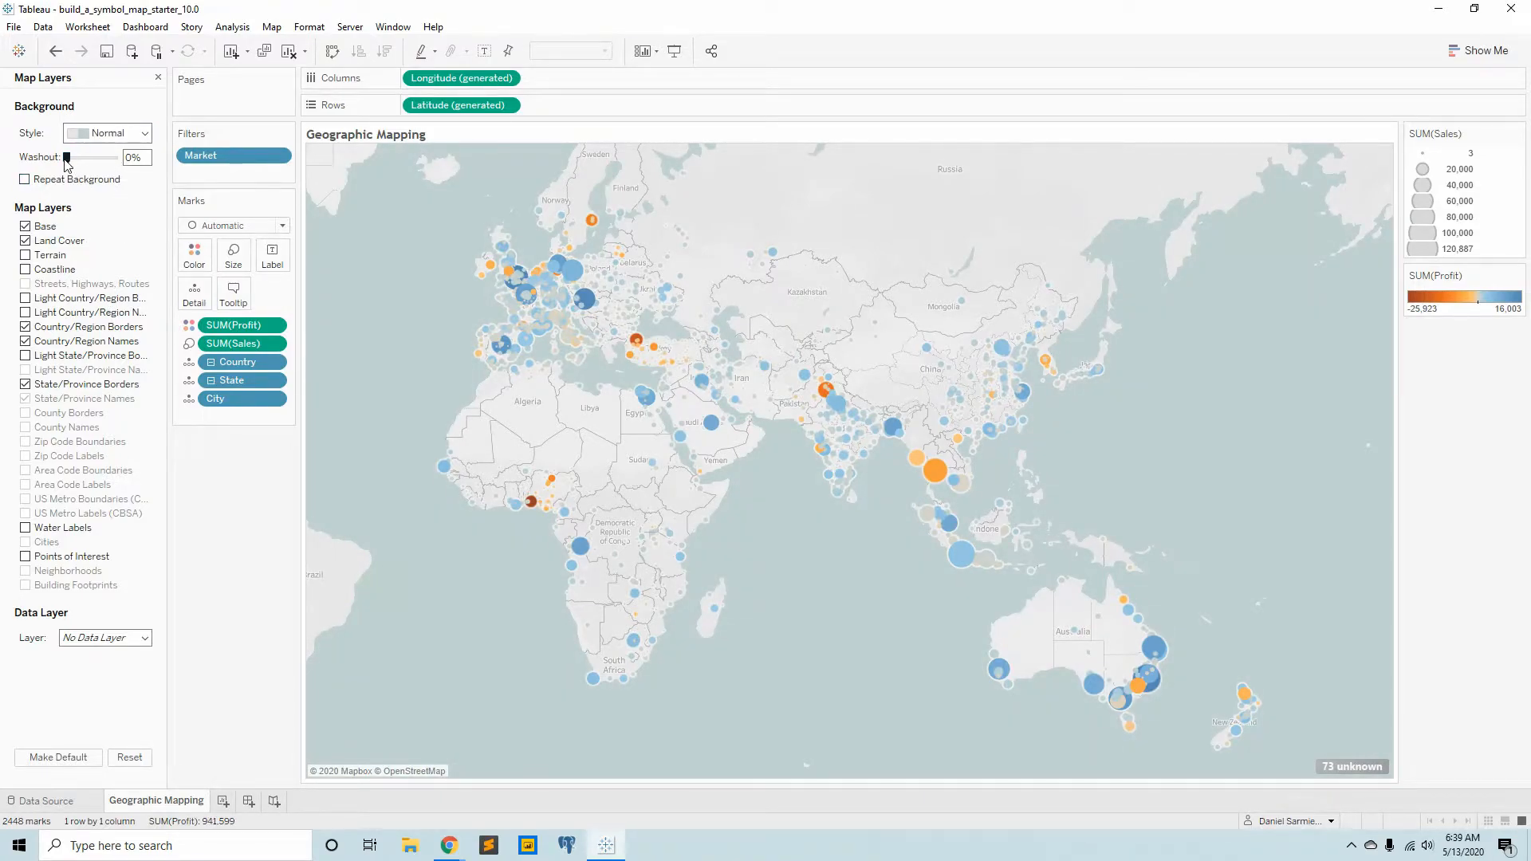
# Step: Try the map background's washout at 100% and return it to 0%
pyautogui.moveTo(69, 163)
pyautogui.mouseDown()
pyautogui.moveTo(124, 171)
pyautogui.moveTo(66, 163)
pyautogui.mouseUp()
pyautogui.moveTo(67, 158); pyautogui.dragTo(115, 159)
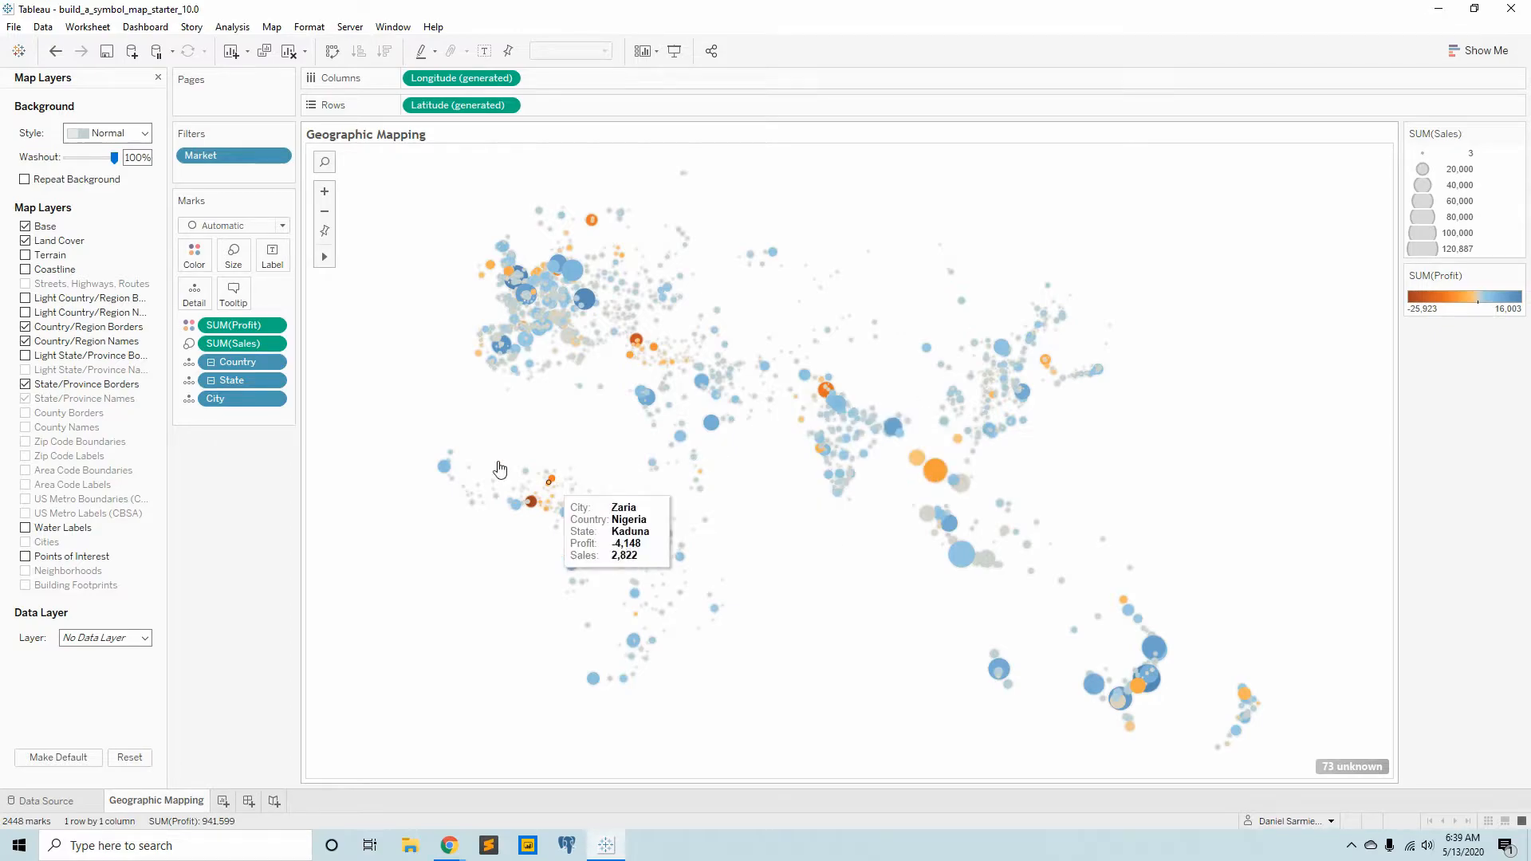
pyautogui.moveTo(116, 160); pyautogui.dragTo(61, 158)
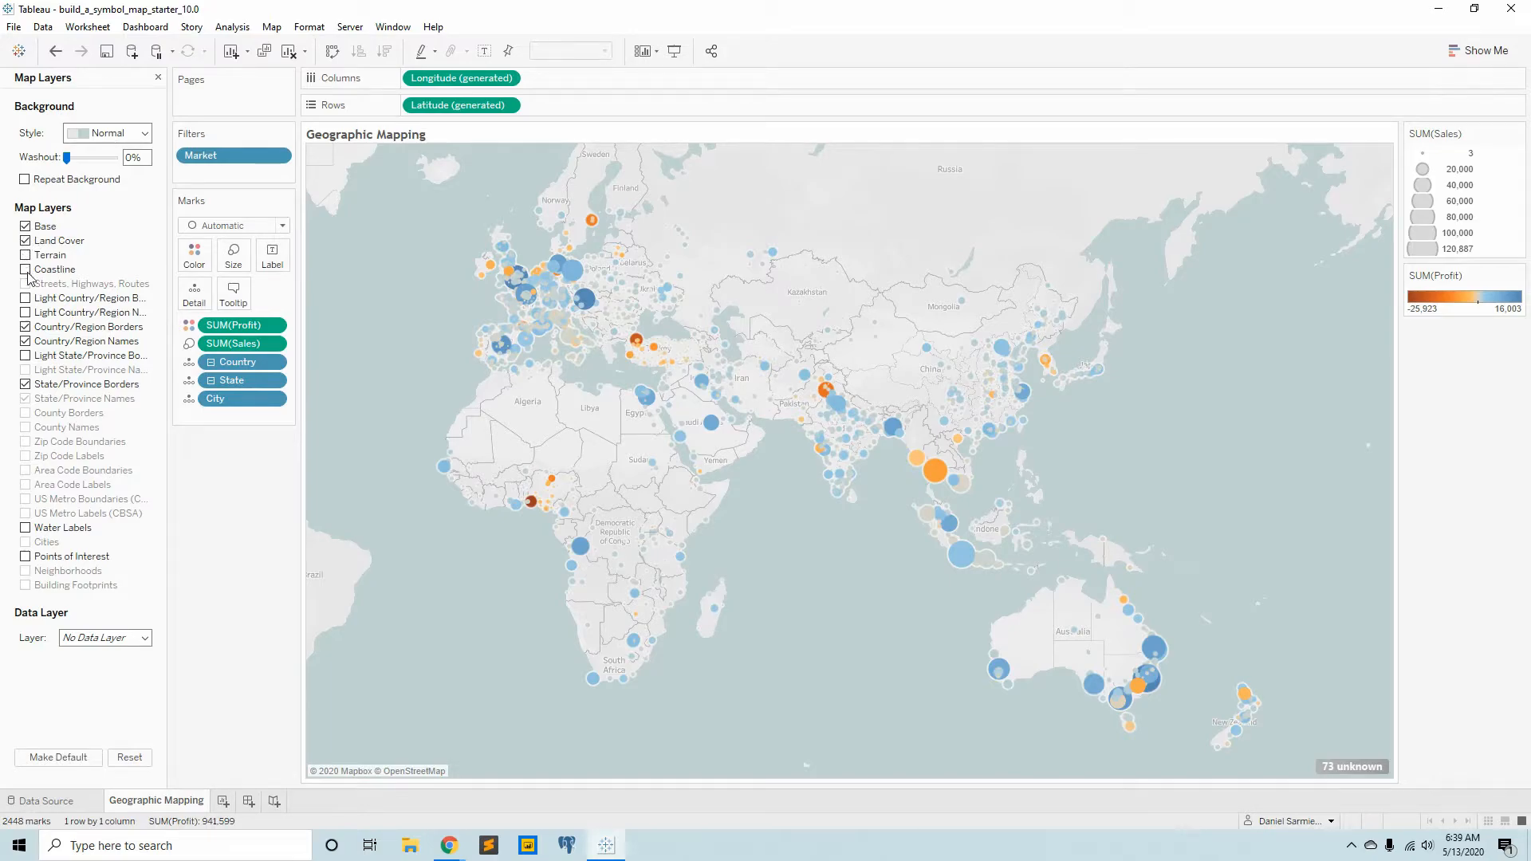
# Step: Hide the Country/Region Names on the map, keep the country and state/province borders shown, and close the map layer settings
pyautogui.click(25, 342)
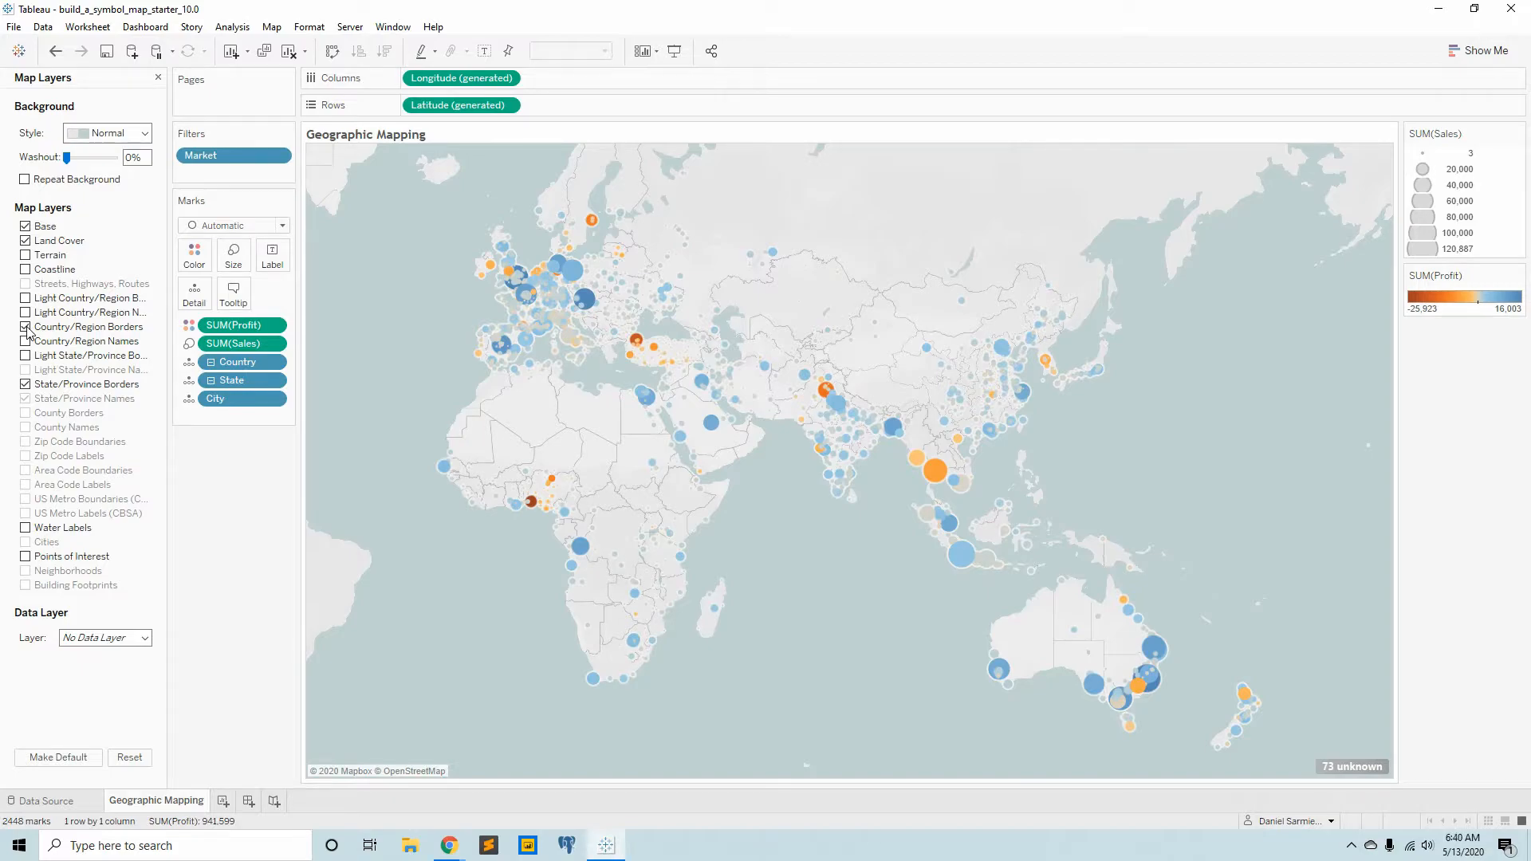
pyautogui.click(26, 385)
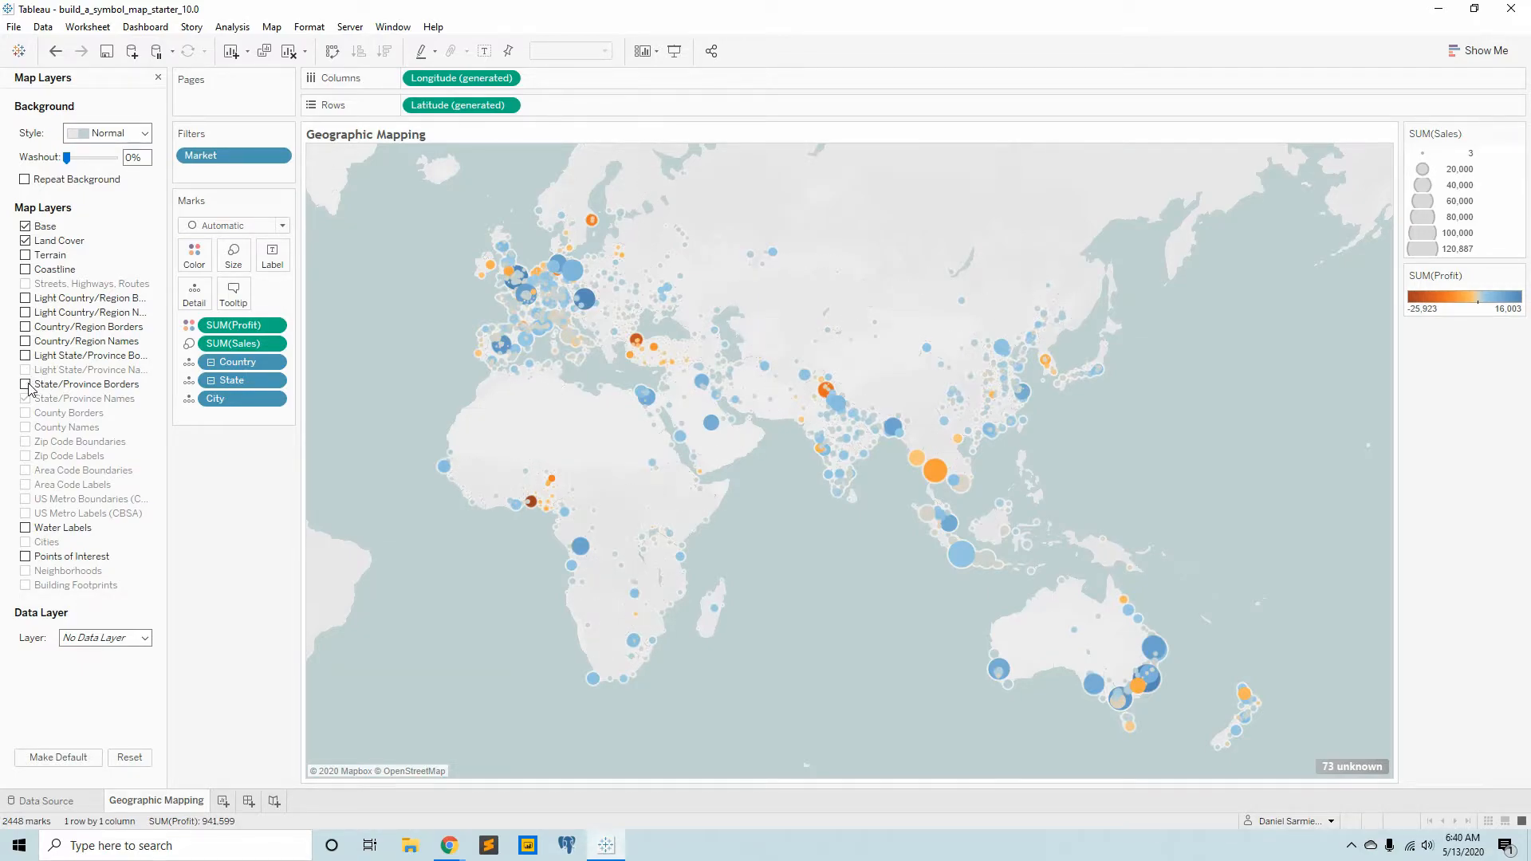
pyautogui.click(26, 384)
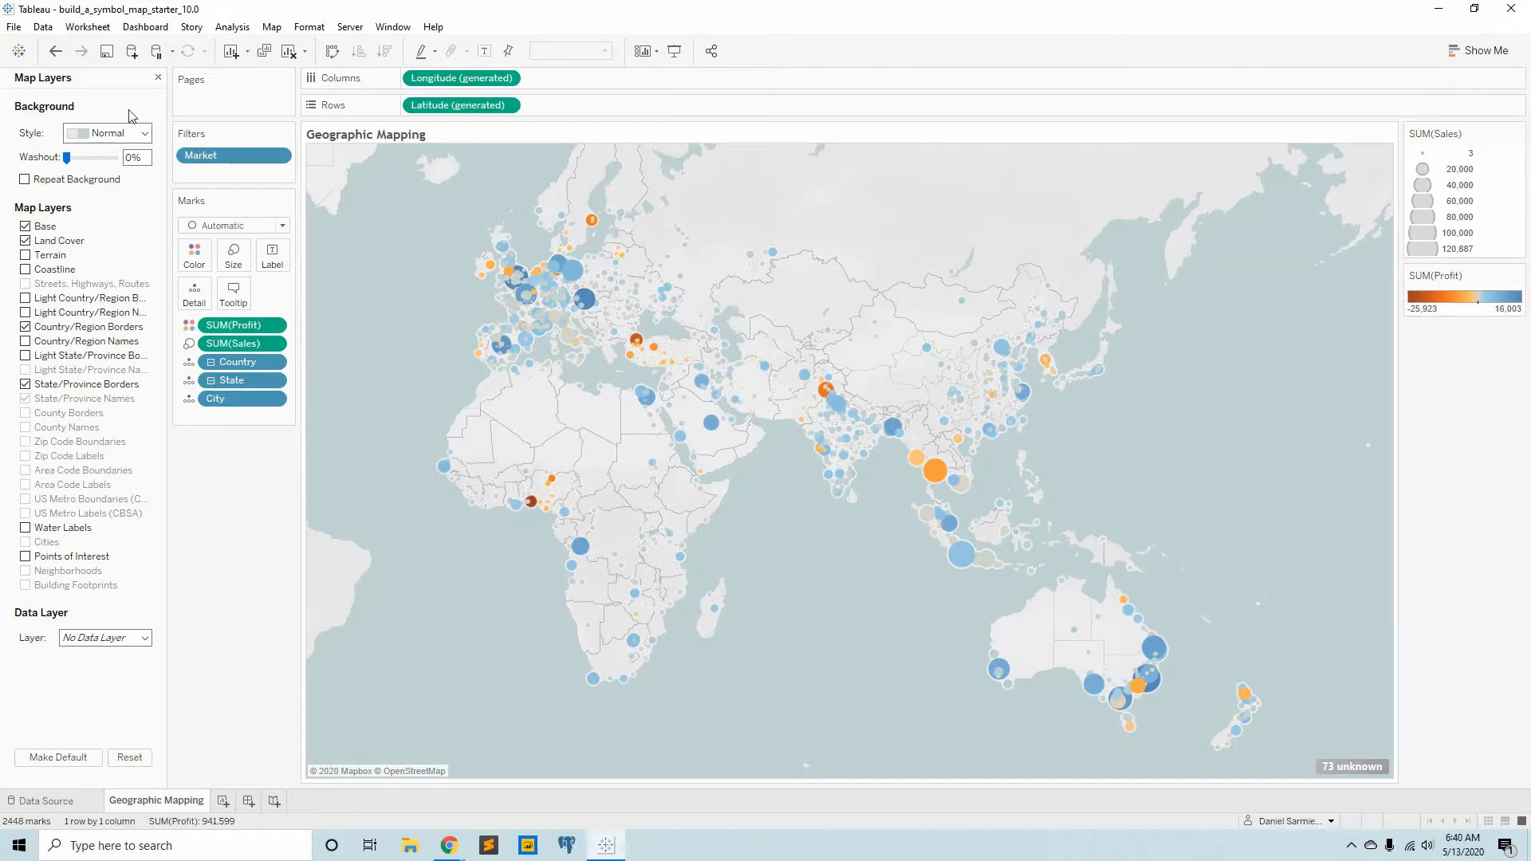
pyautogui.click(159, 78)
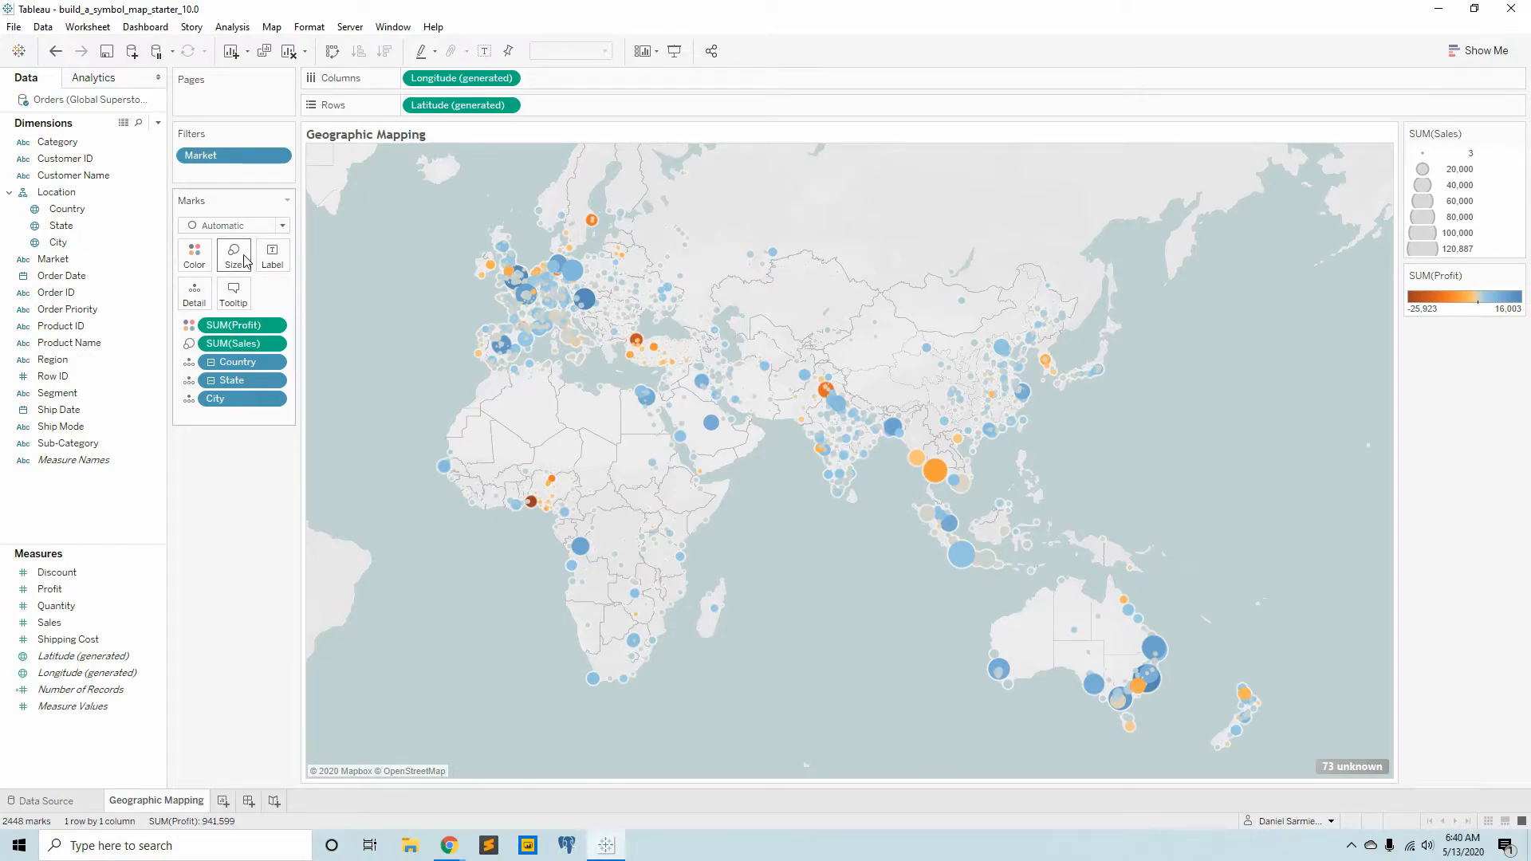
# Step: Give the map marks a black border
pyautogui.click(197, 256)
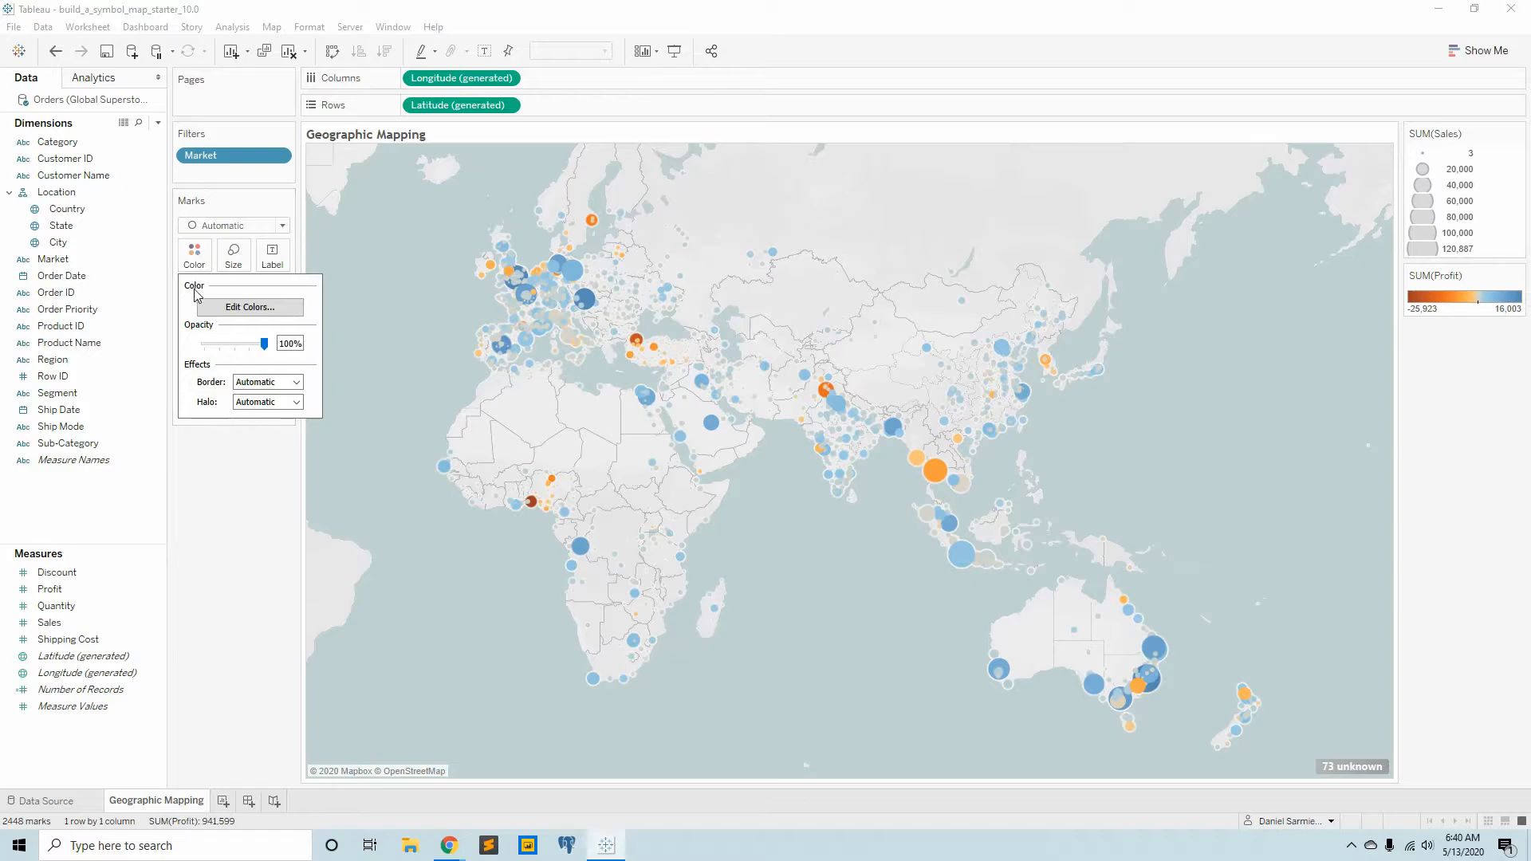
pyautogui.click(292, 386)
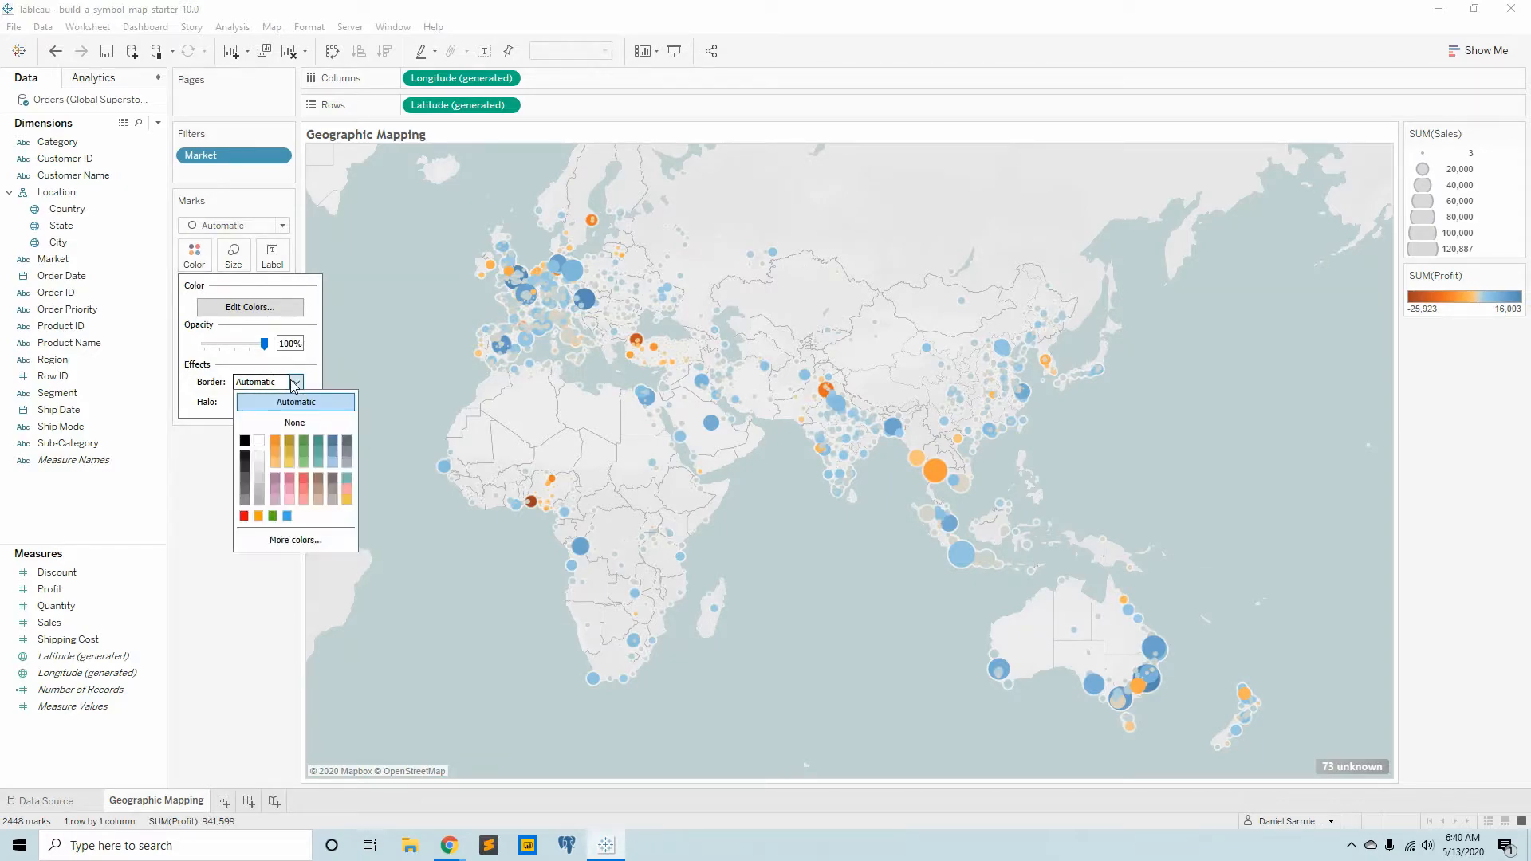
pyautogui.click(245, 441)
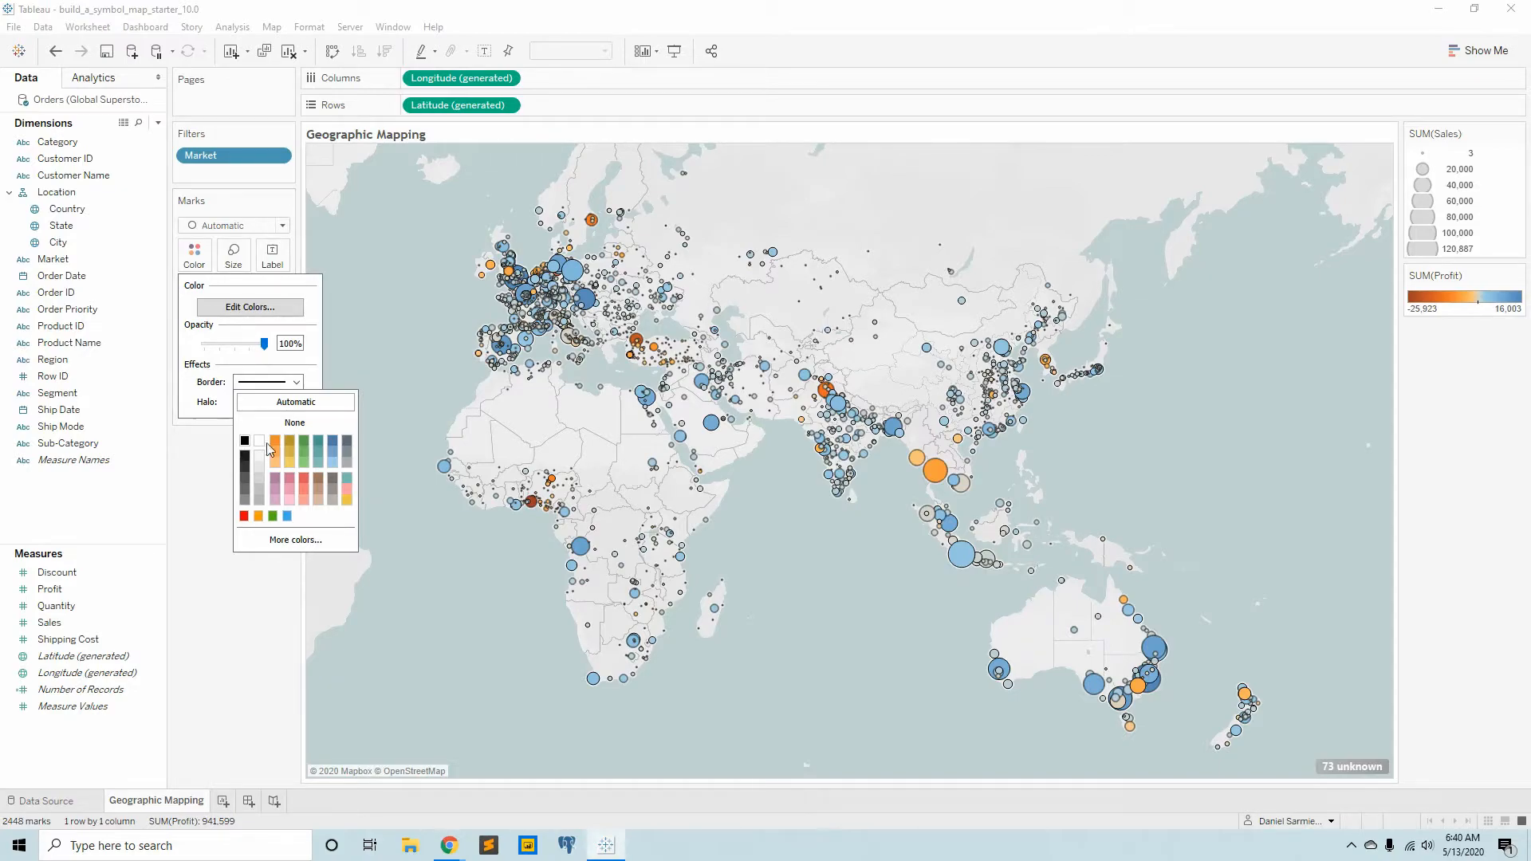
pyautogui.click(196, 415)
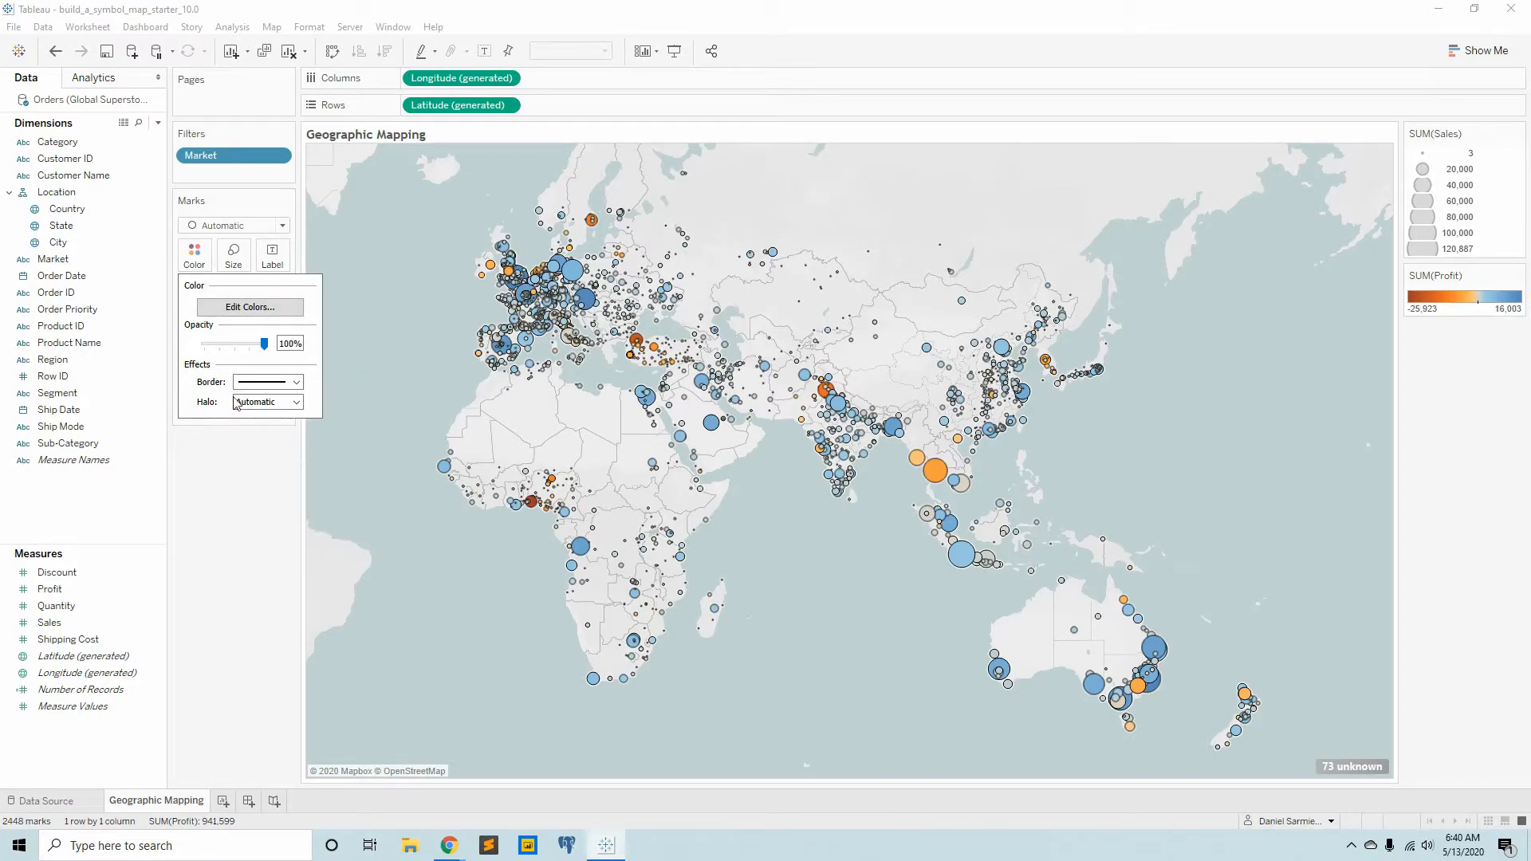
# Step: Try green and blue halos around the map marks, set the halo to None, and close the color settings
pyautogui.click(295, 402)
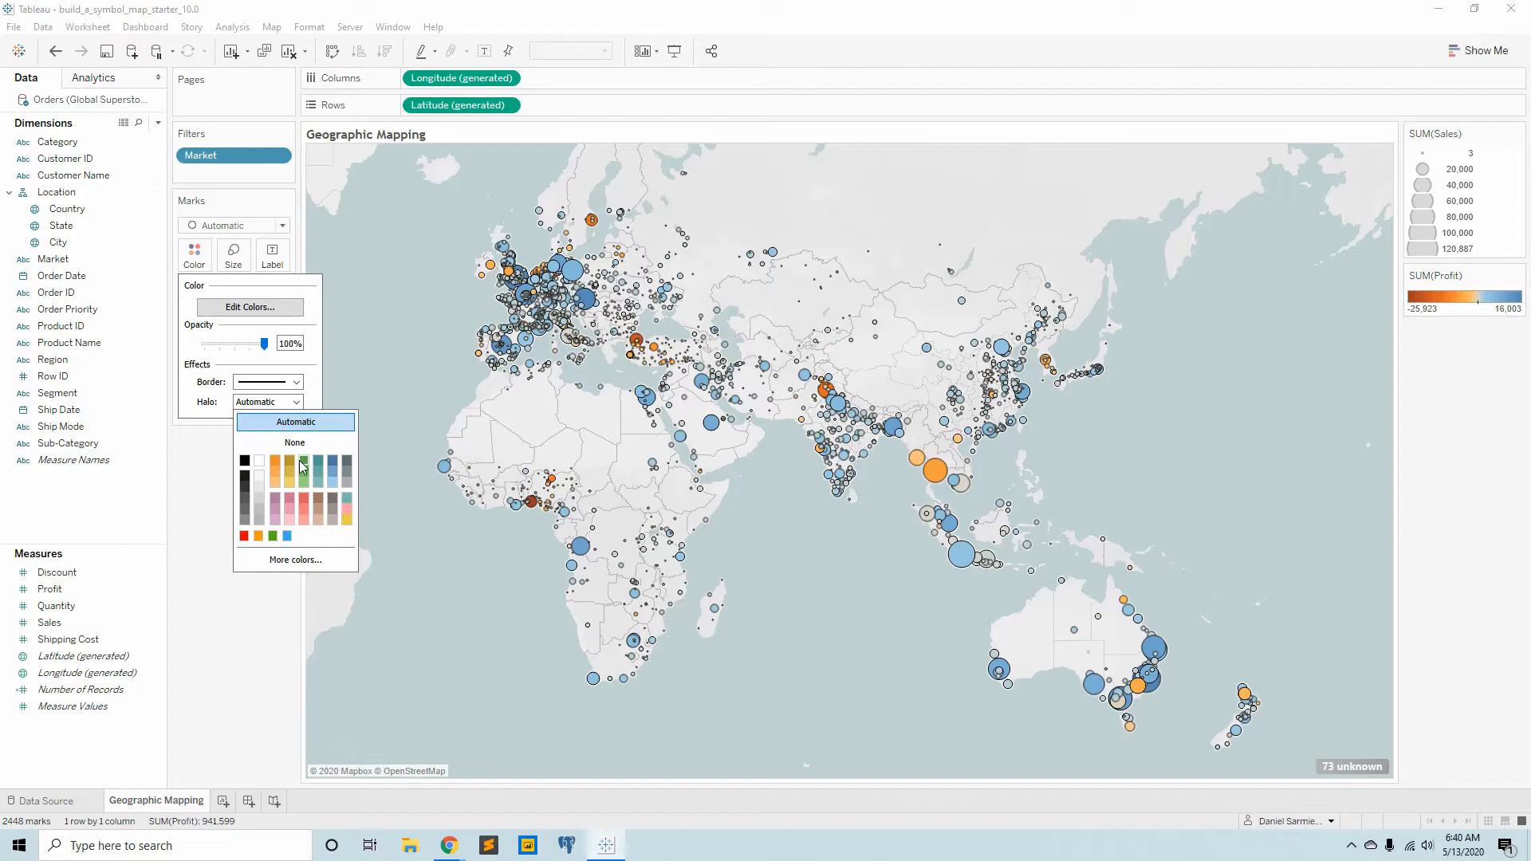
pyautogui.click(303, 463)
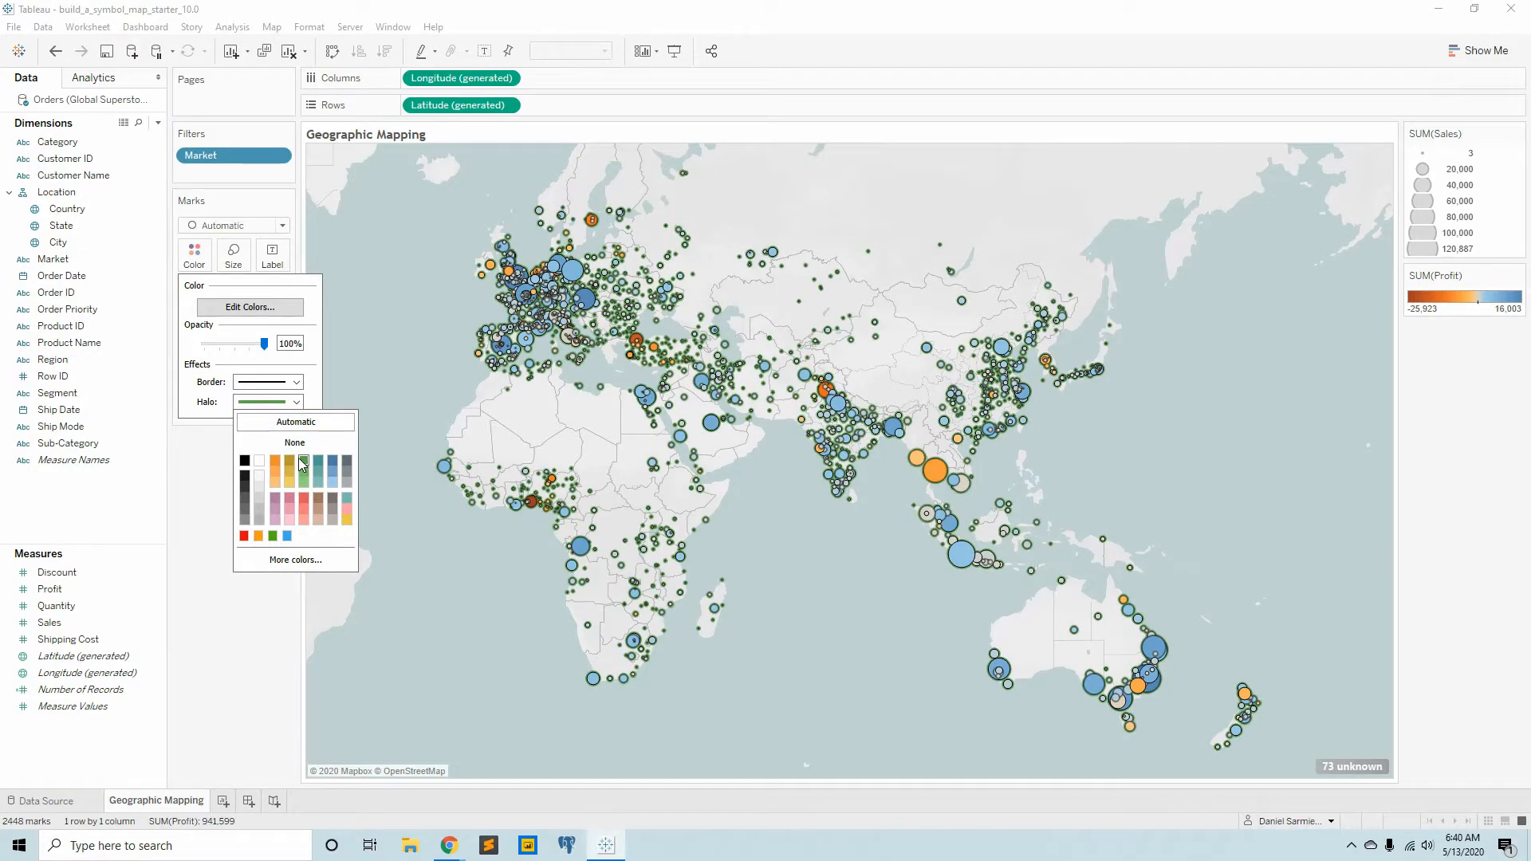
pyautogui.click(301, 445)
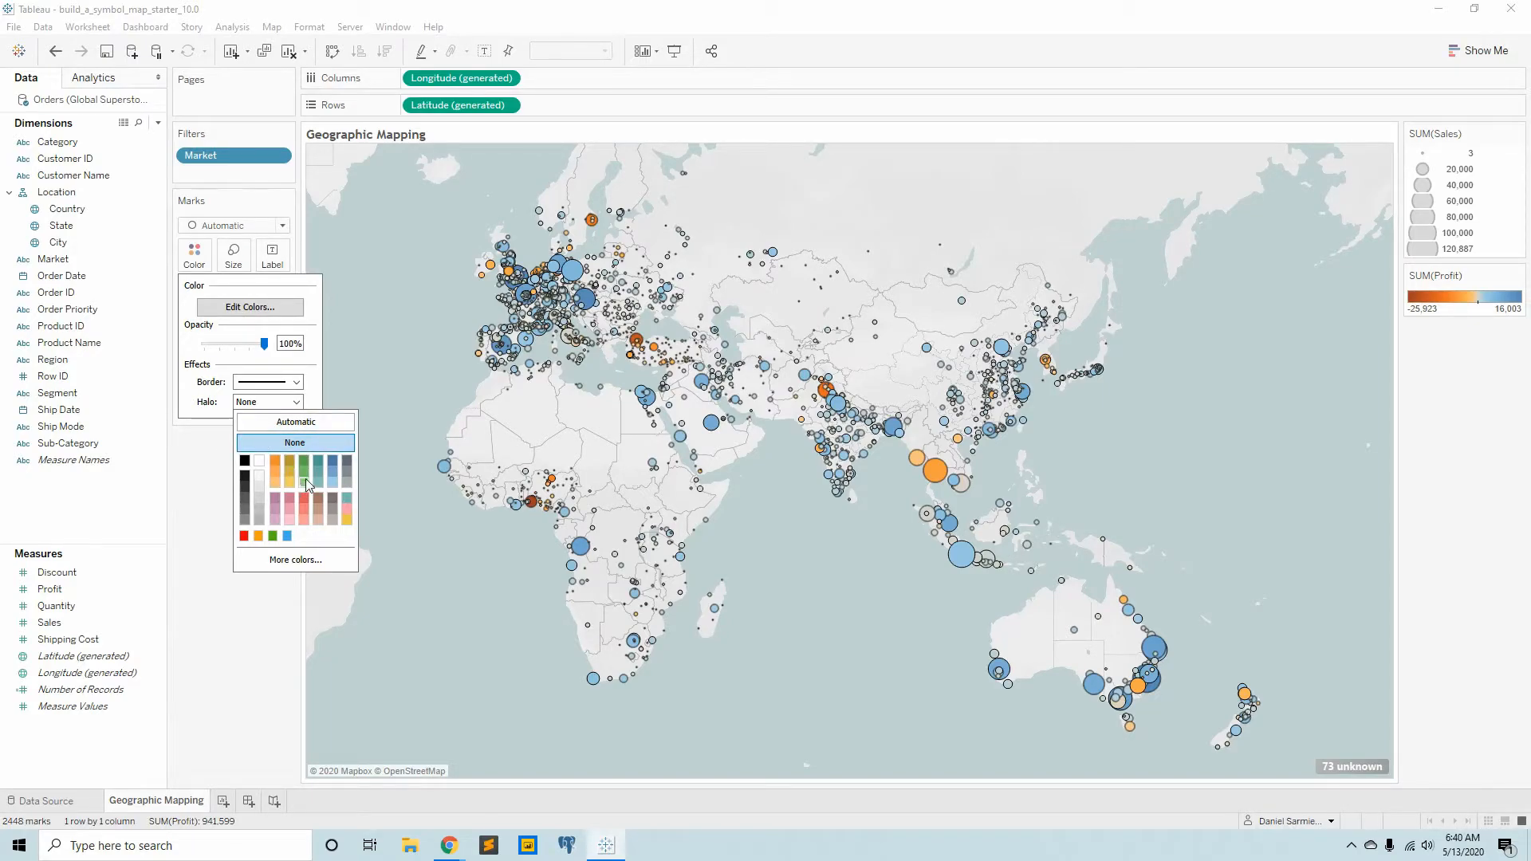
pyautogui.click(287, 536)
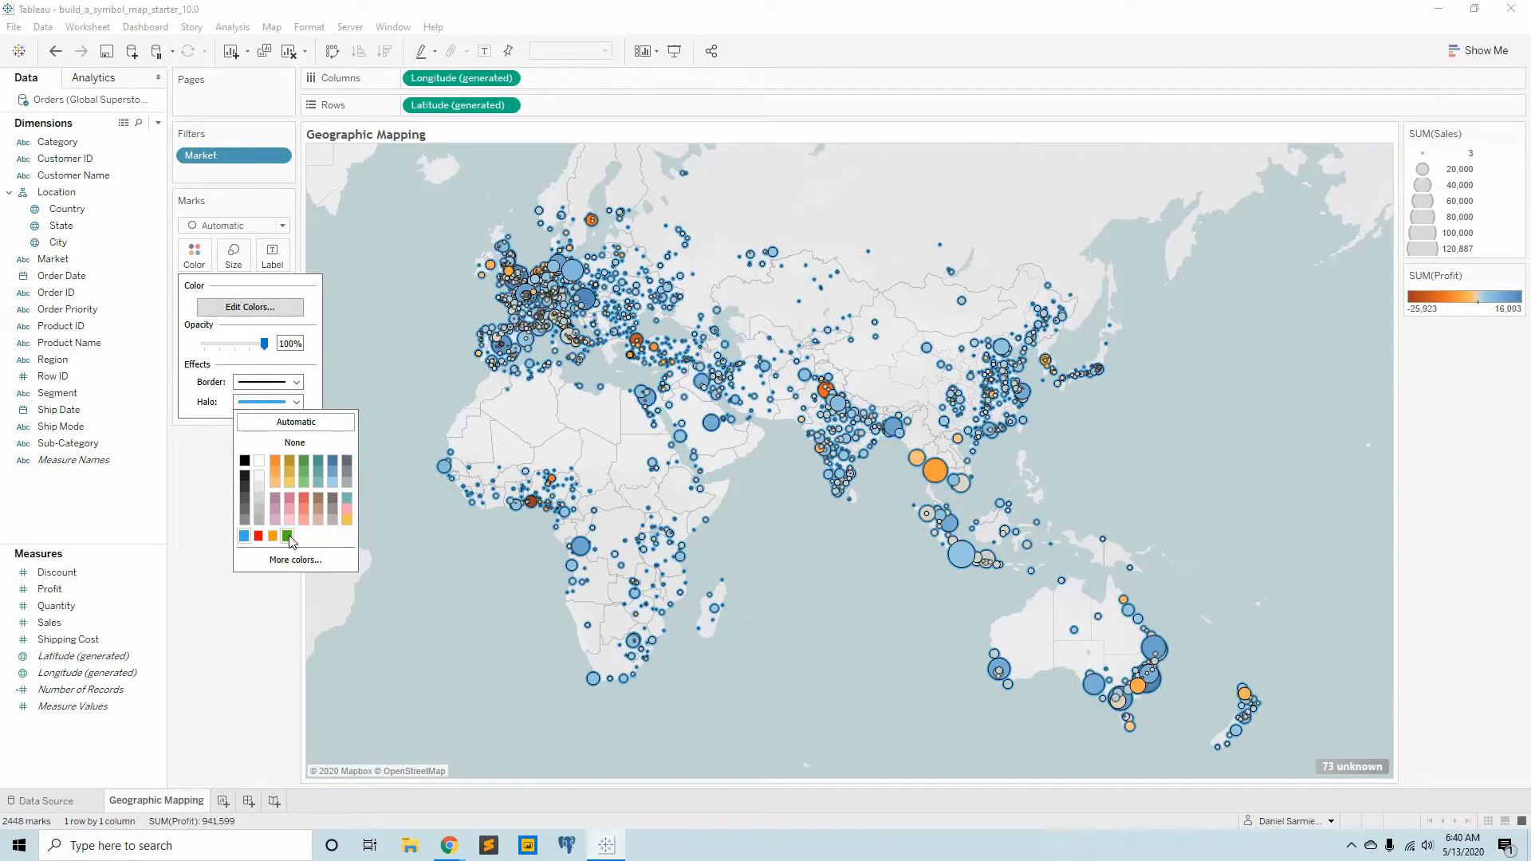
pyautogui.click(304, 462)
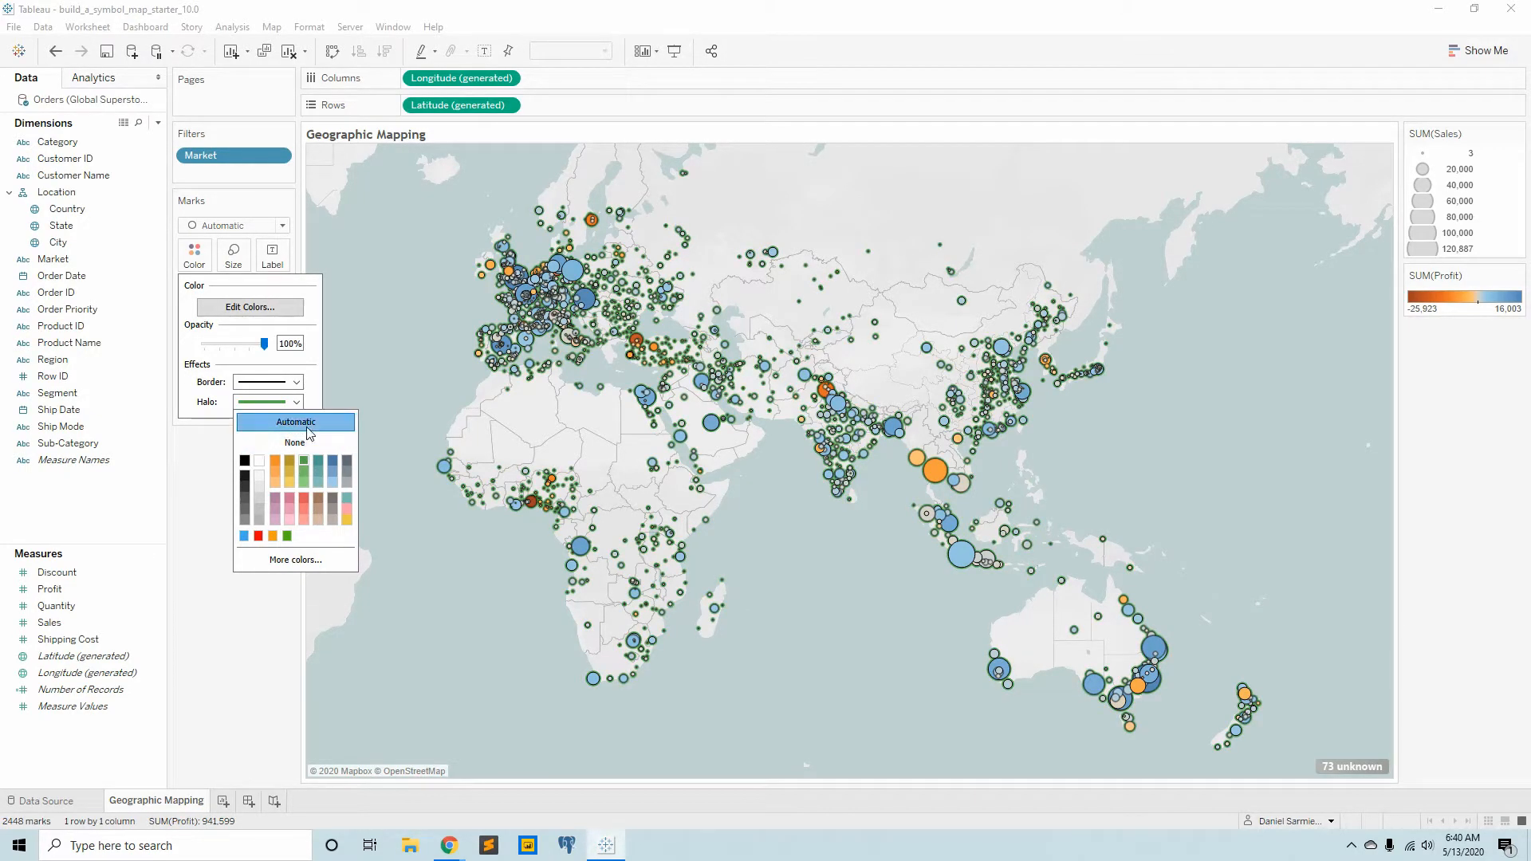
pyautogui.click(295, 442)
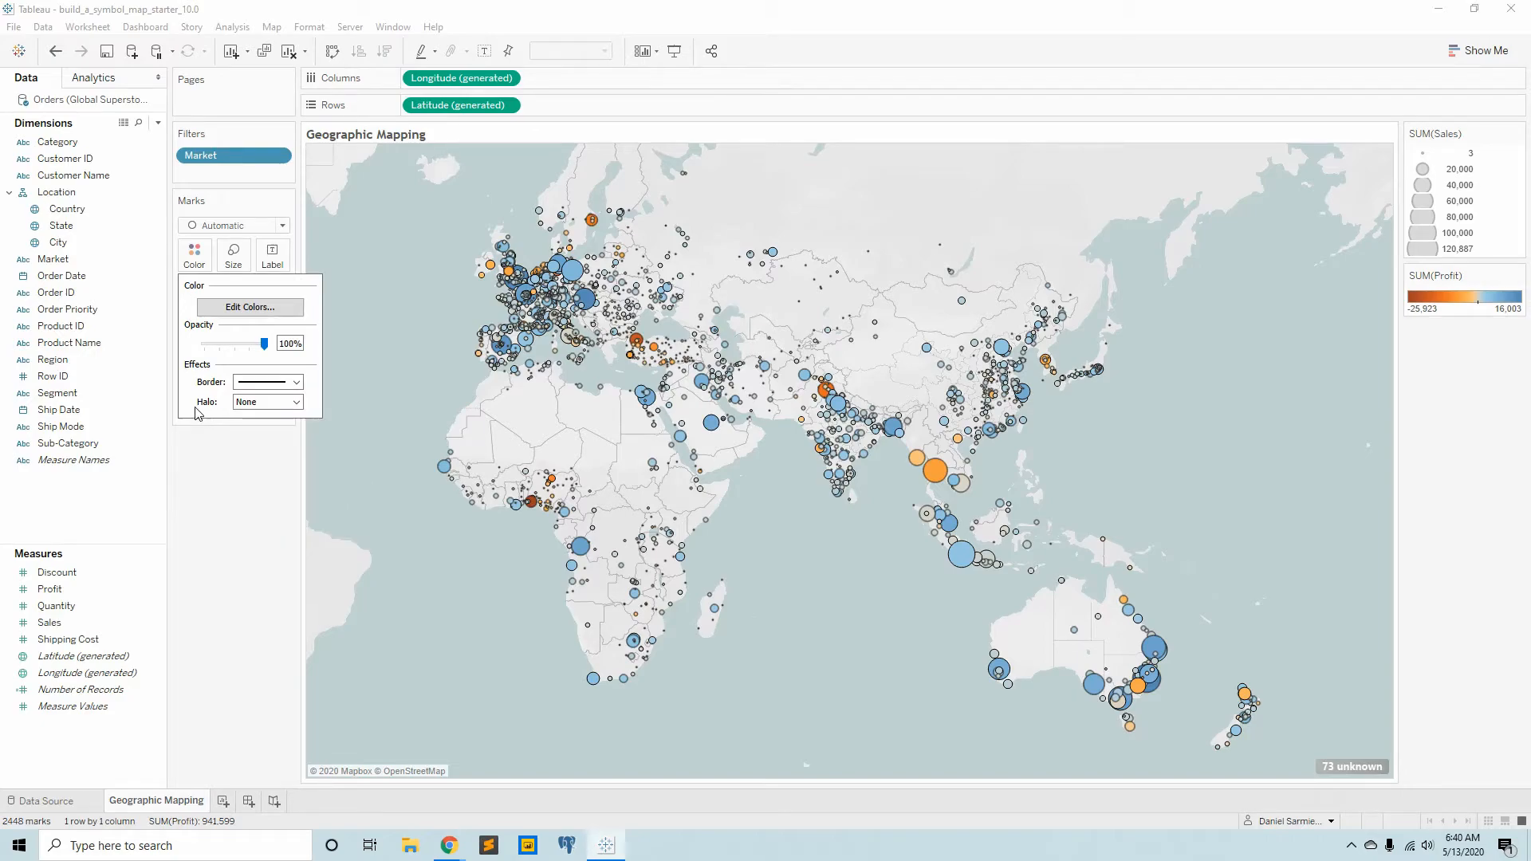
pyautogui.click(245, 477)
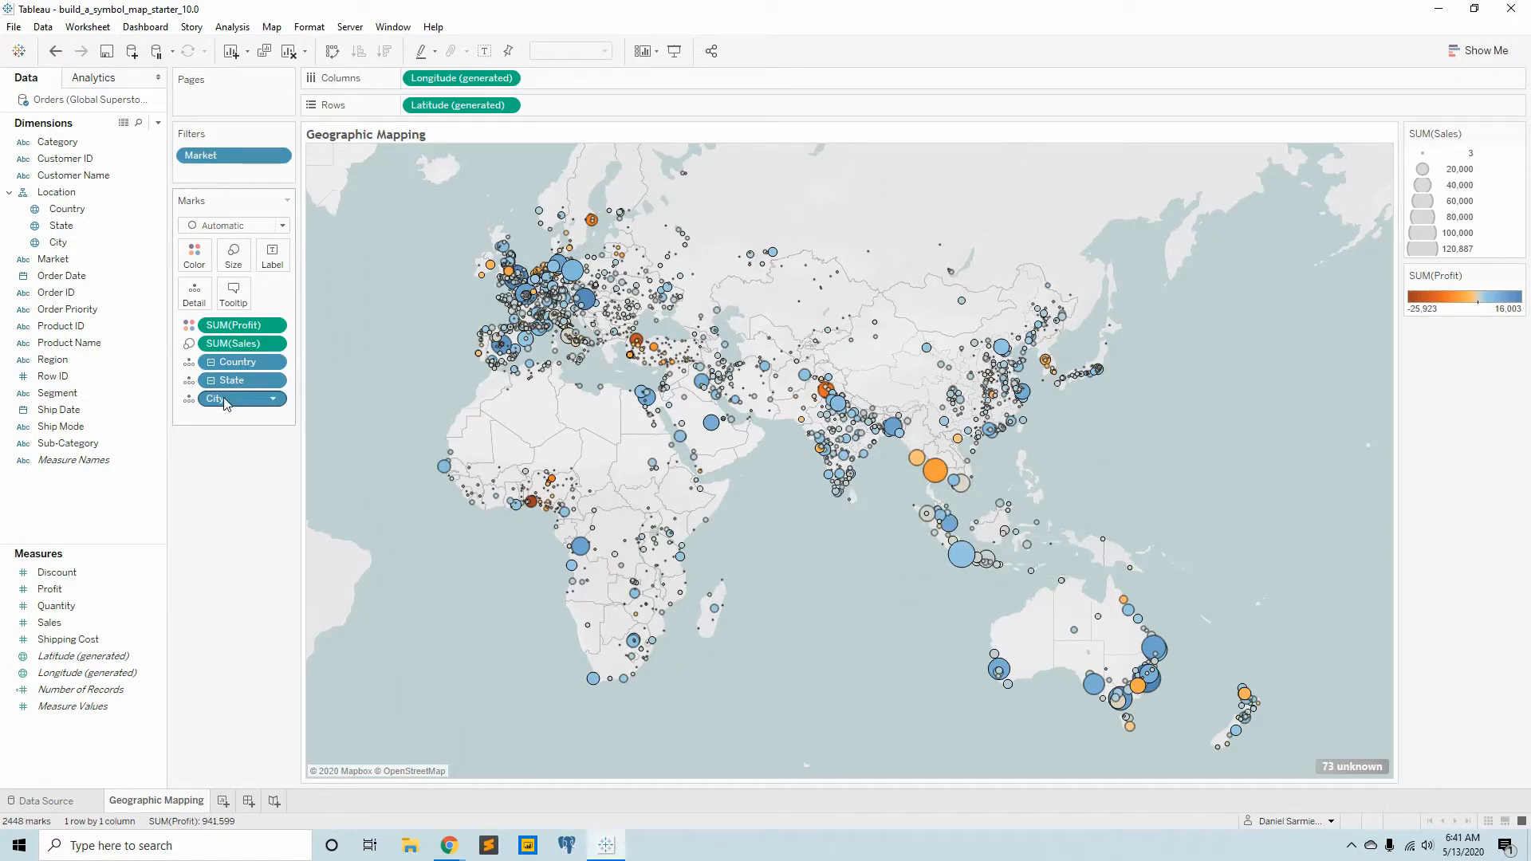
# Step: Label the map marks with City
pyautogui.moveTo(502, 345)
pyautogui.moveTo(223, 399); pyautogui.dragTo(279, 265)
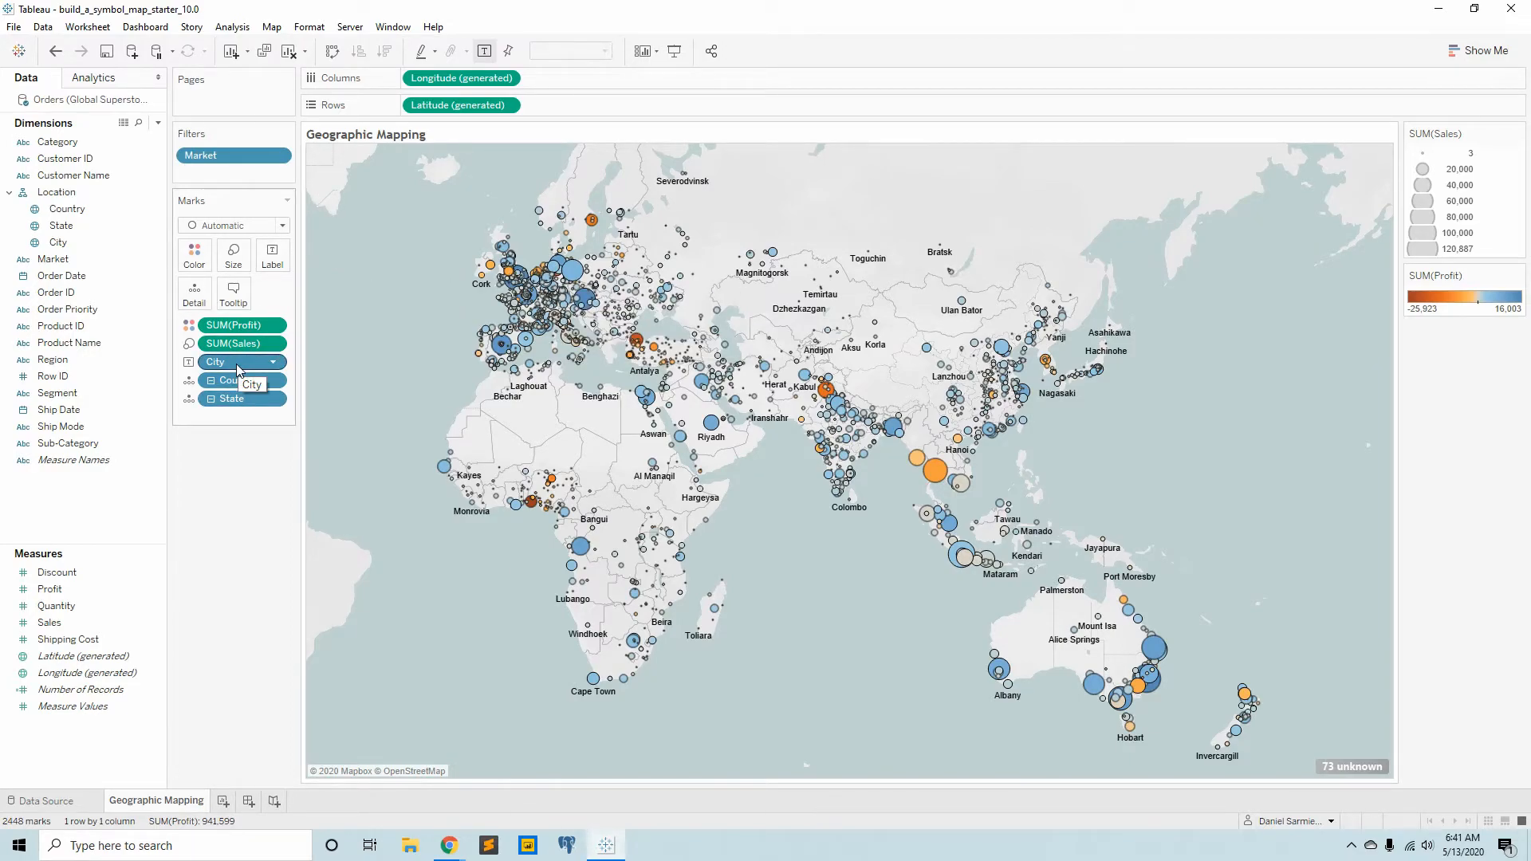
# Step: Try adding State to the mark labels as well, and undo it
pyautogui.moveTo(233, 399); pyautogui.dragTo(275, 263)
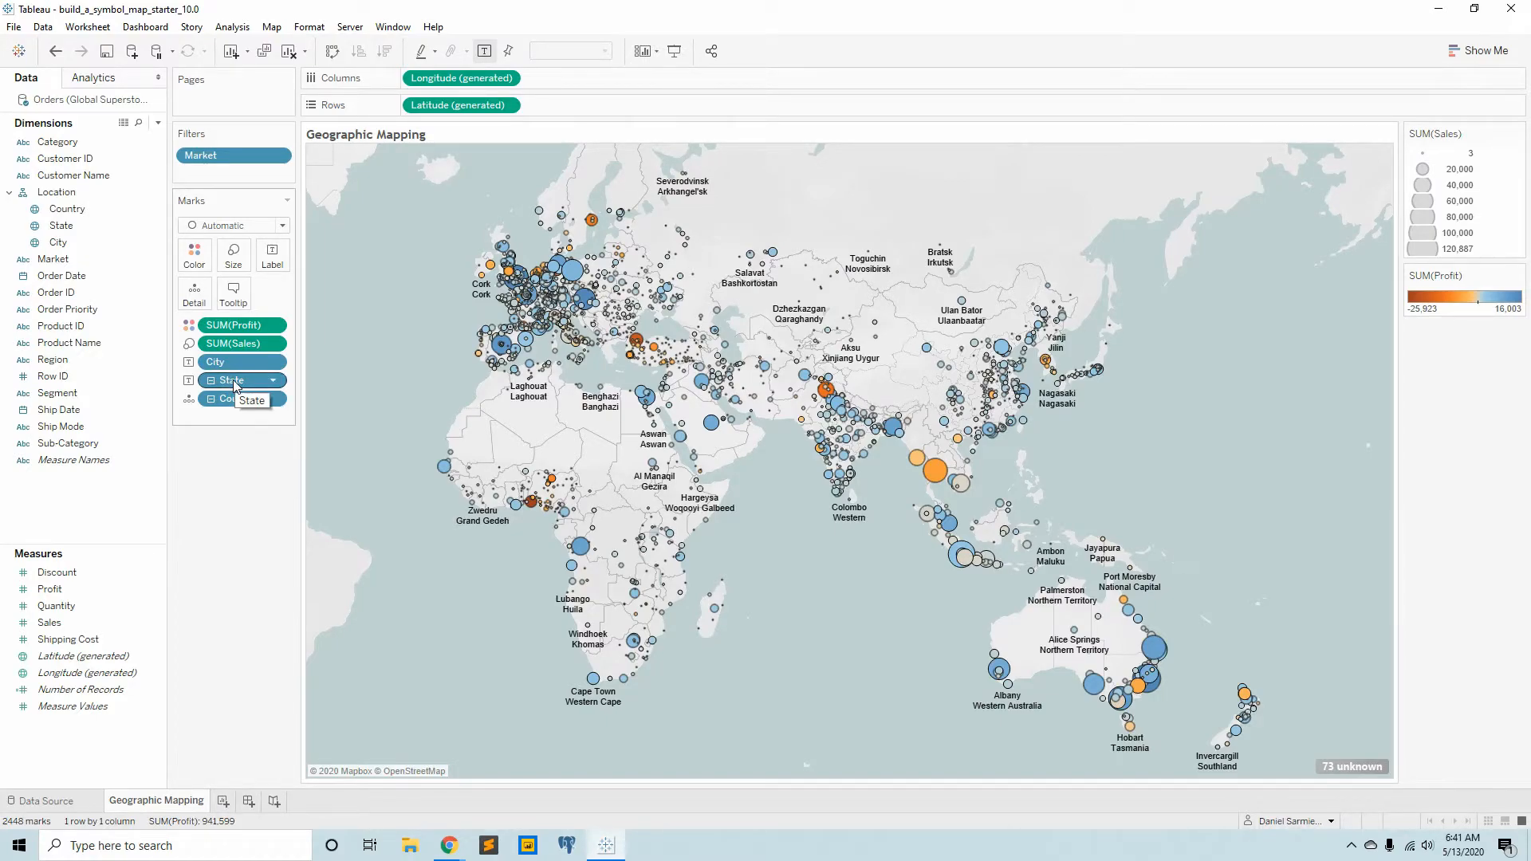
pyautogui.click(55, 51)
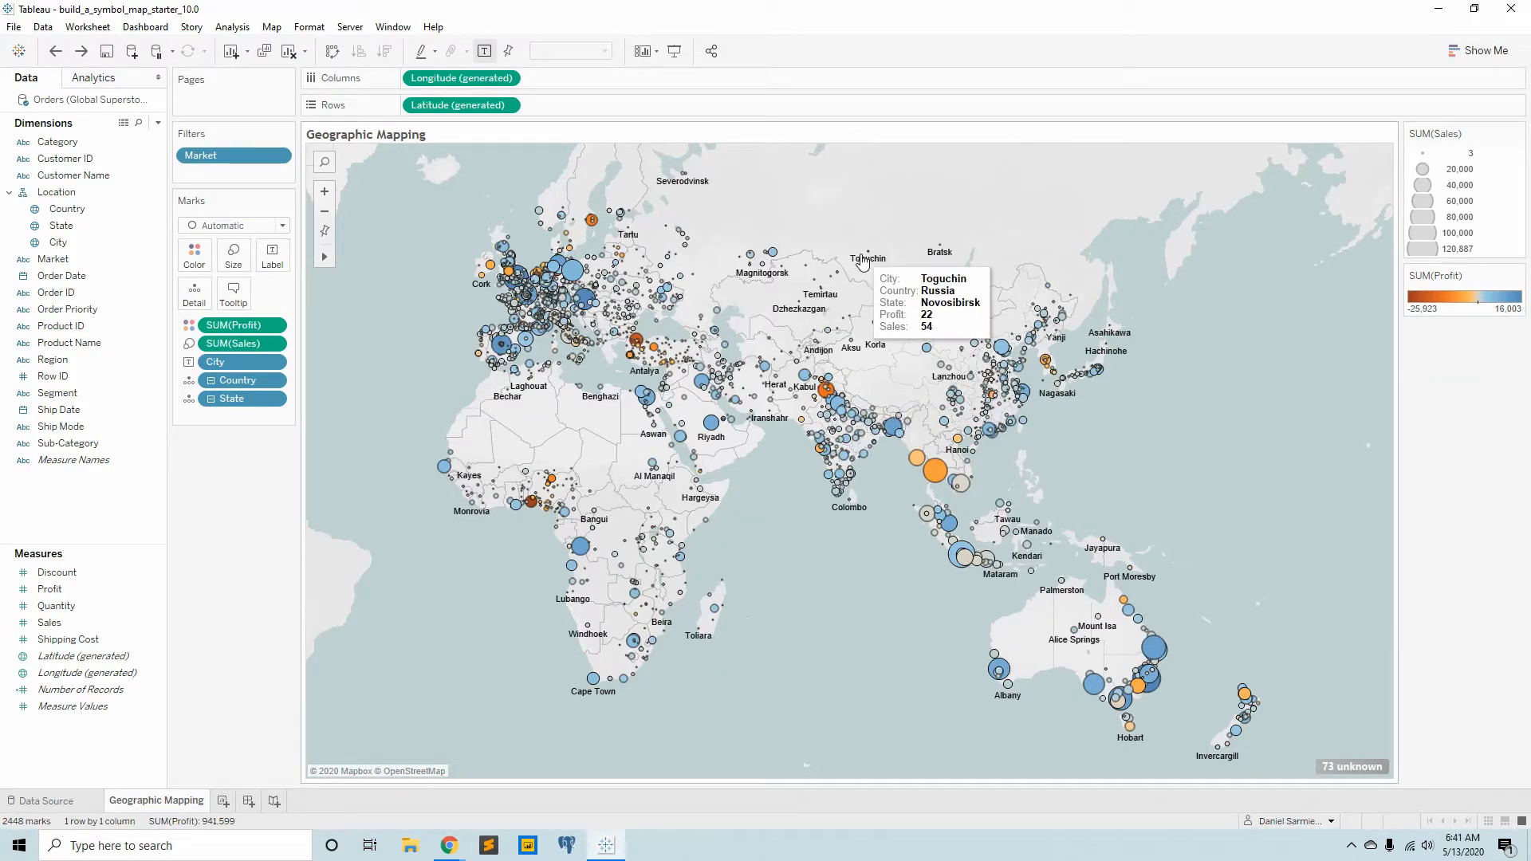
pyautogui.moveTo(951, 263)
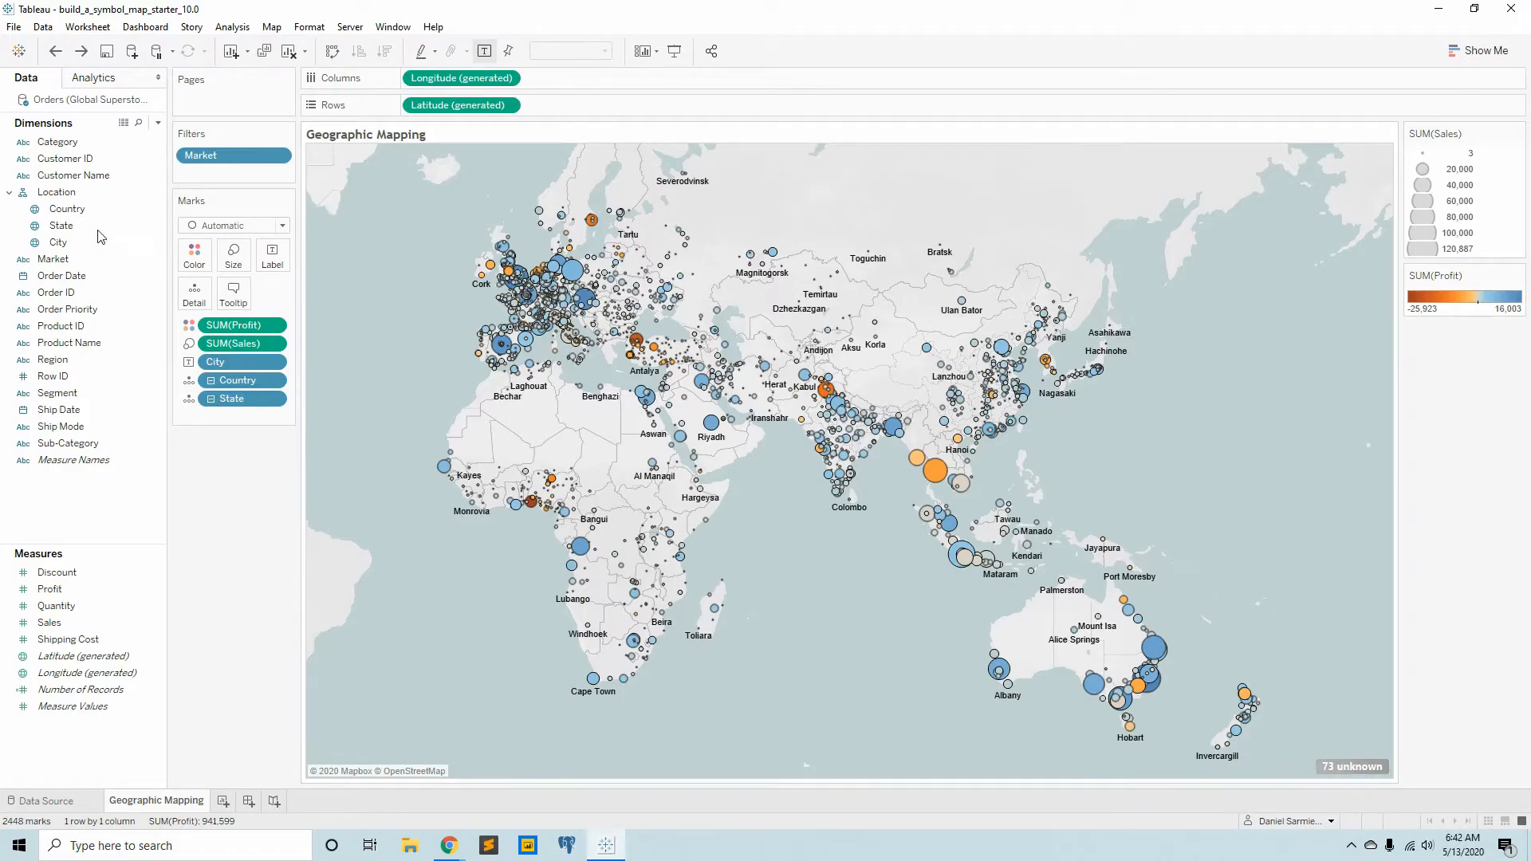
pyautogui.click(62, 242)
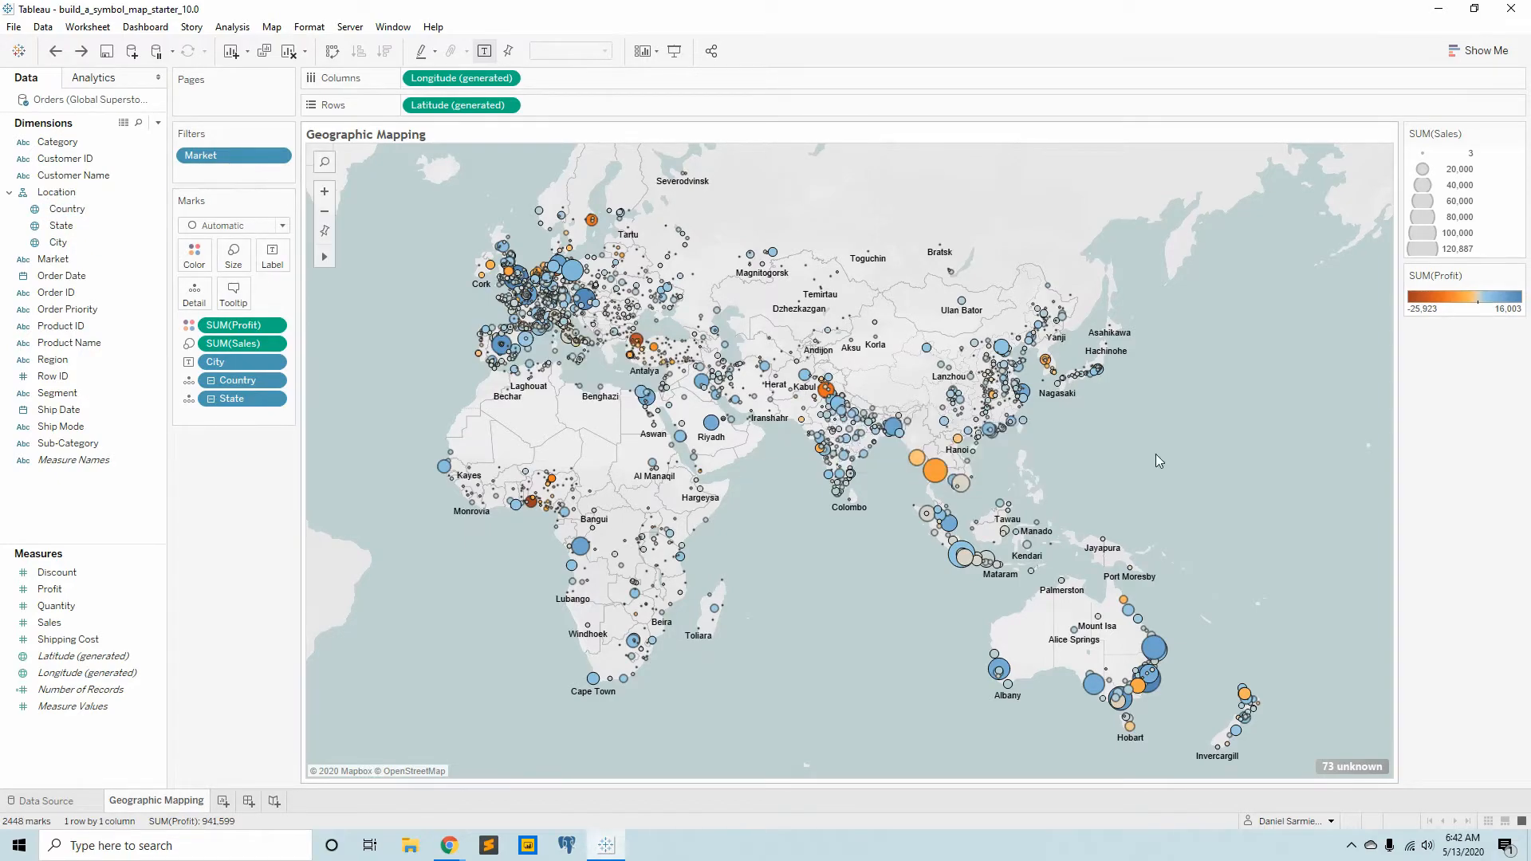
# Step: Open the unknown locations for editing, try matching the Central Luzon state to Luzon, and clear the entry
pyautogui.click(1366, 769)
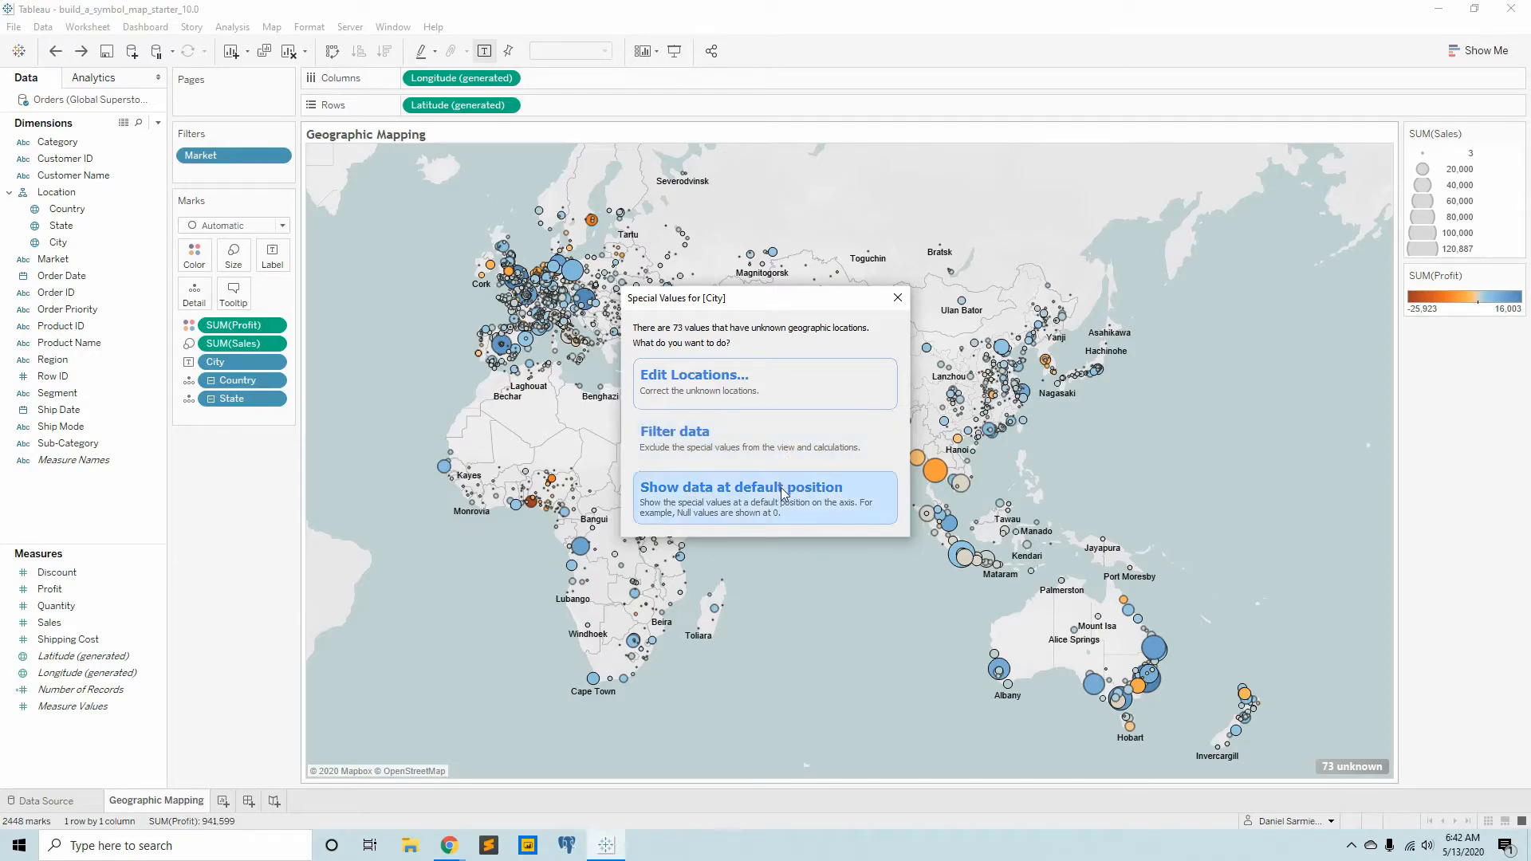
pyautogui.click(817, 394)
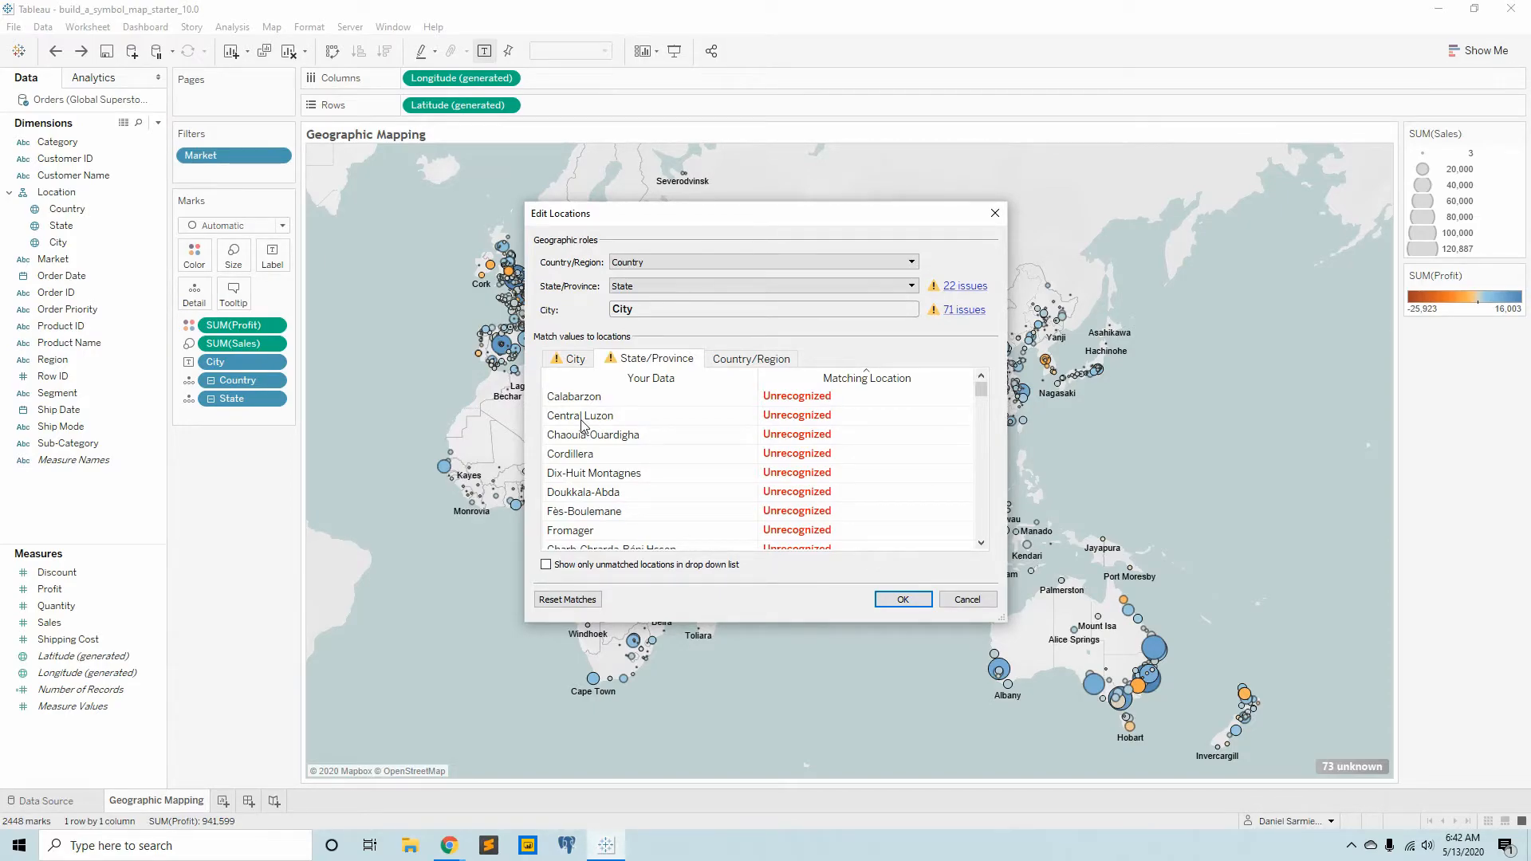
pyautogui.click(871, 416)
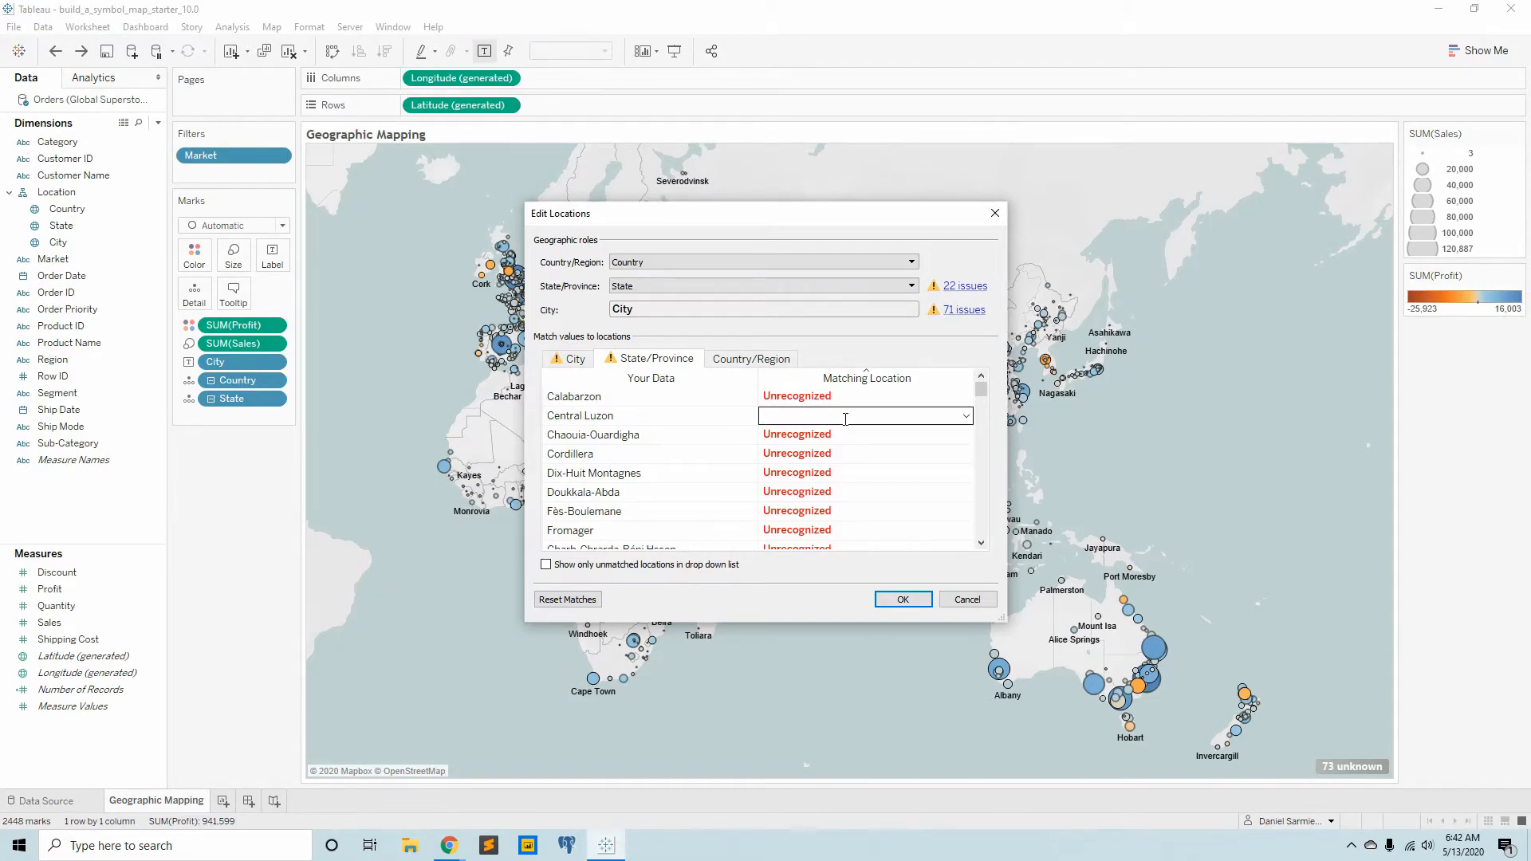
pyautogui.write('Luzon')
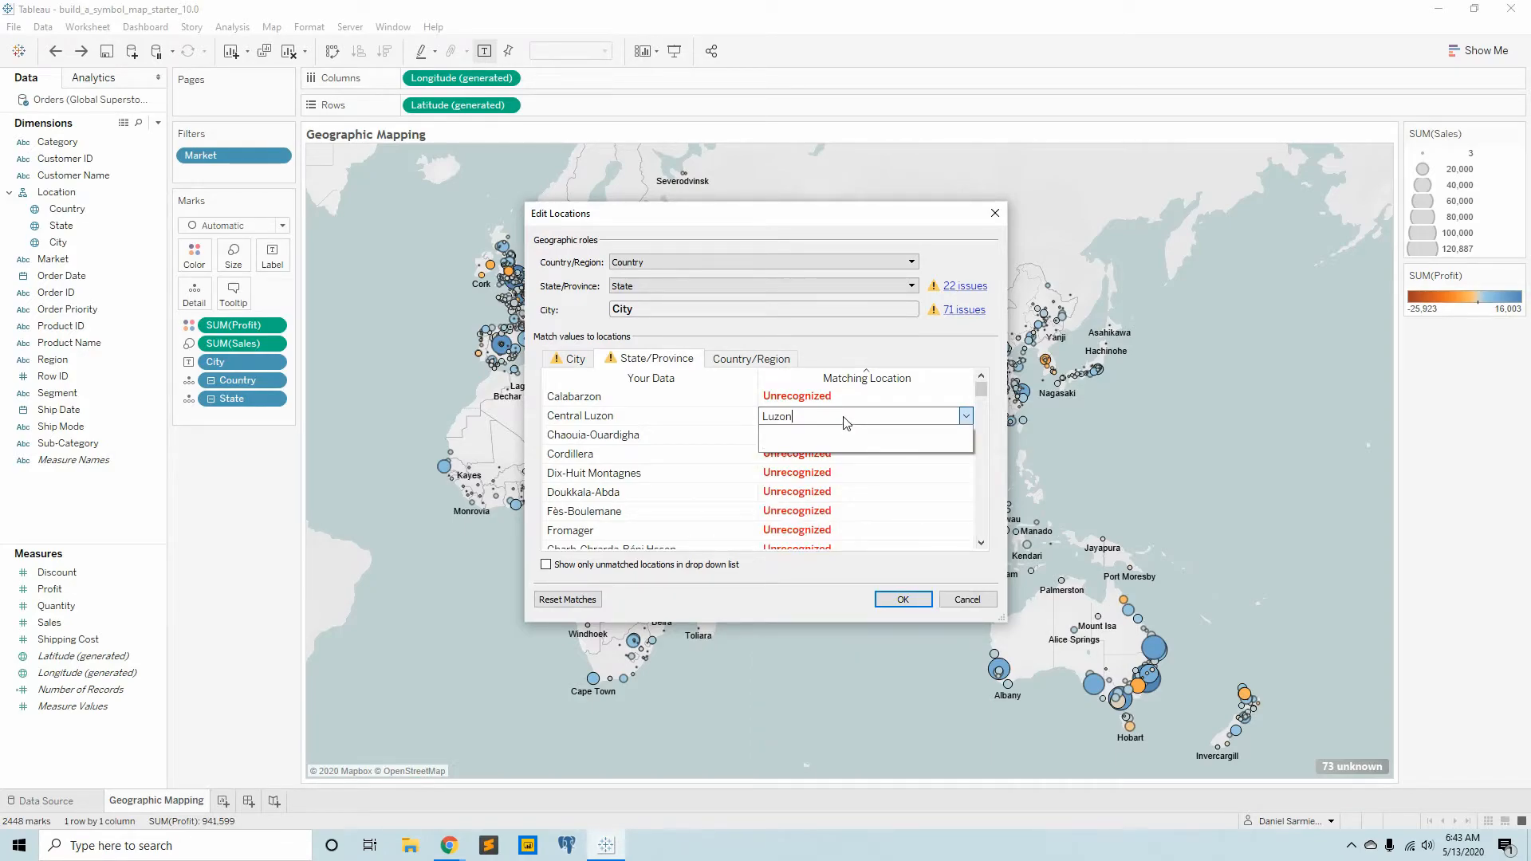
pyautogui.hotkey('ctrl', 'a')
pyautogui.press('BackSpace')
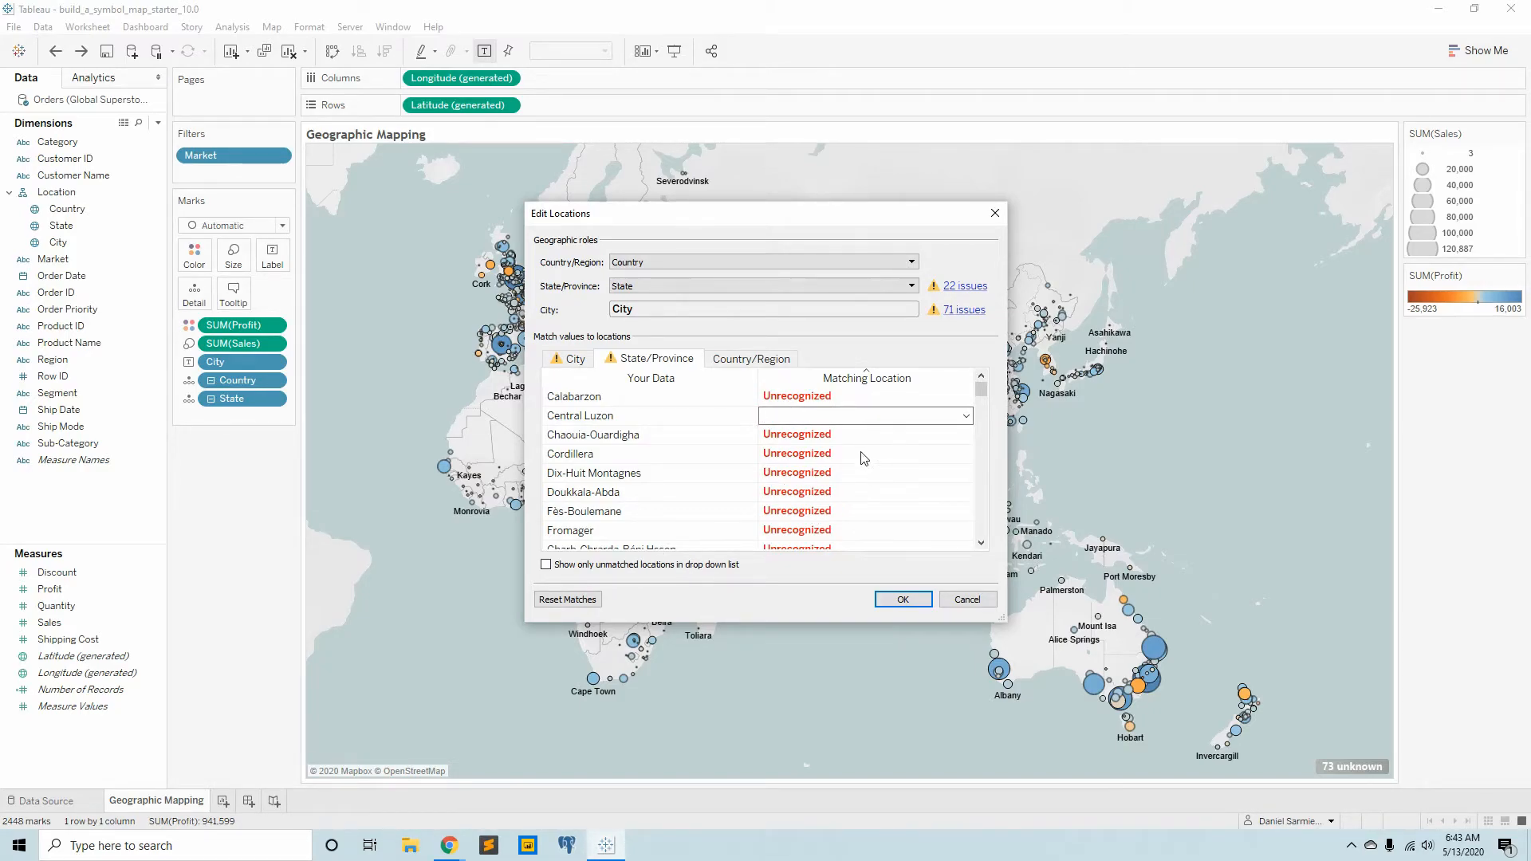
# Step: Open the matching location of Baguio City in the city list and cancel the location edits
pyautogui.click(573, 359)
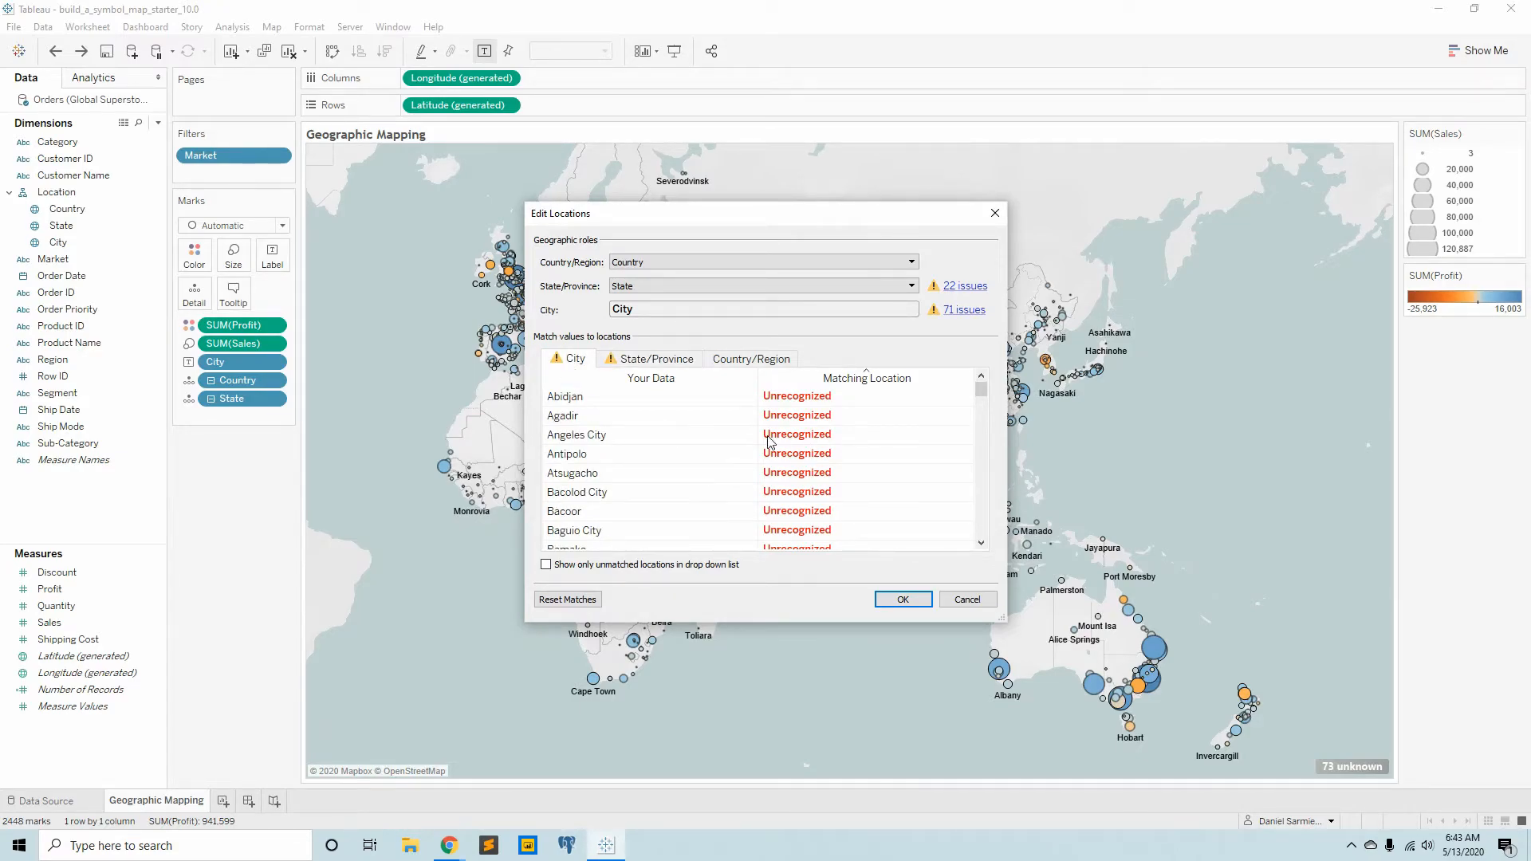
pyautogui.click(594, 539)
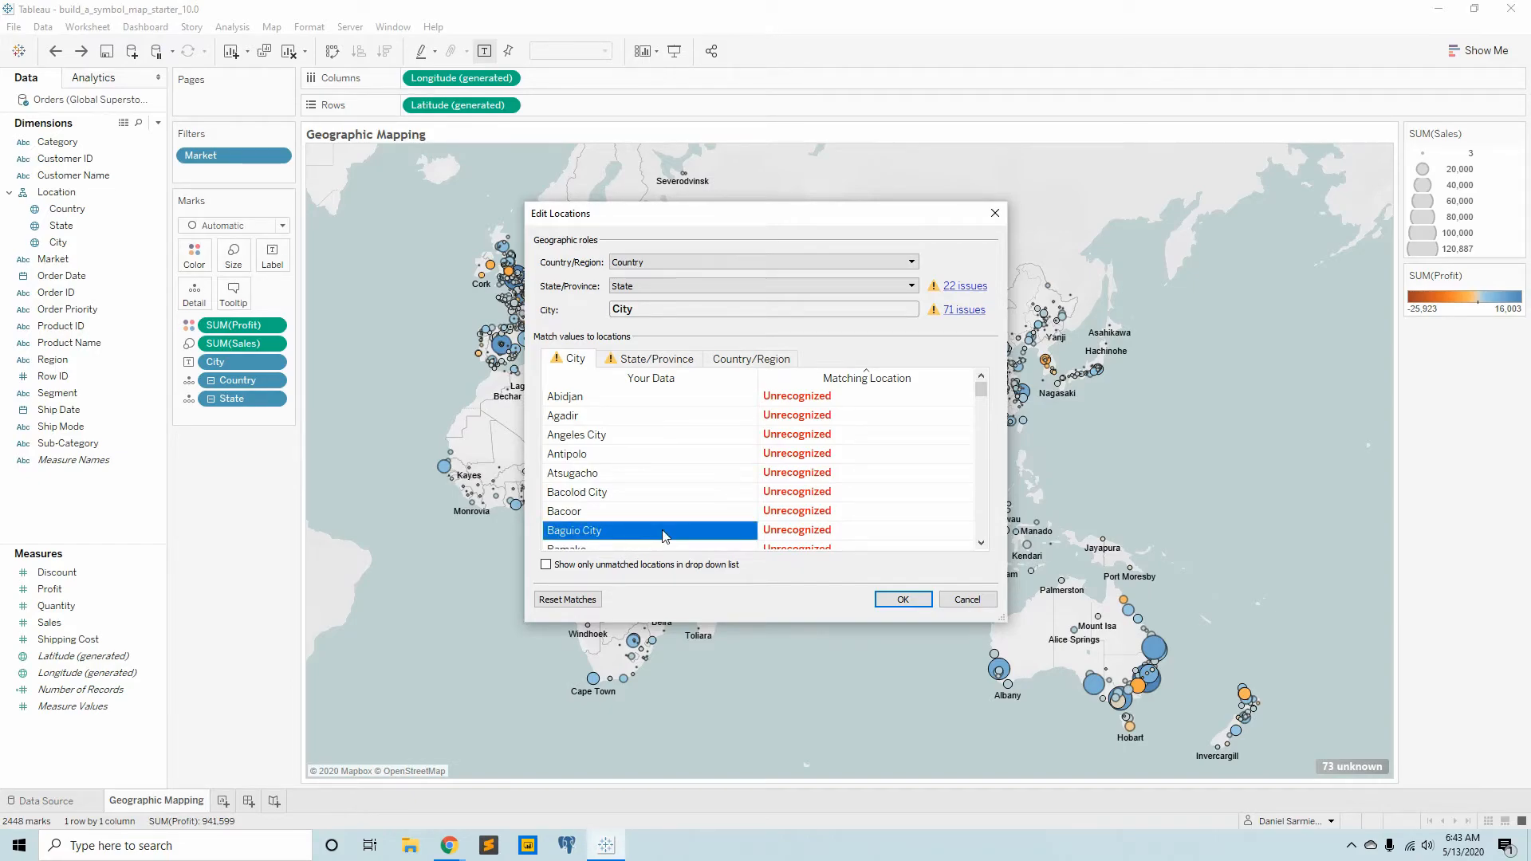
pyautogui.click(846, 530)
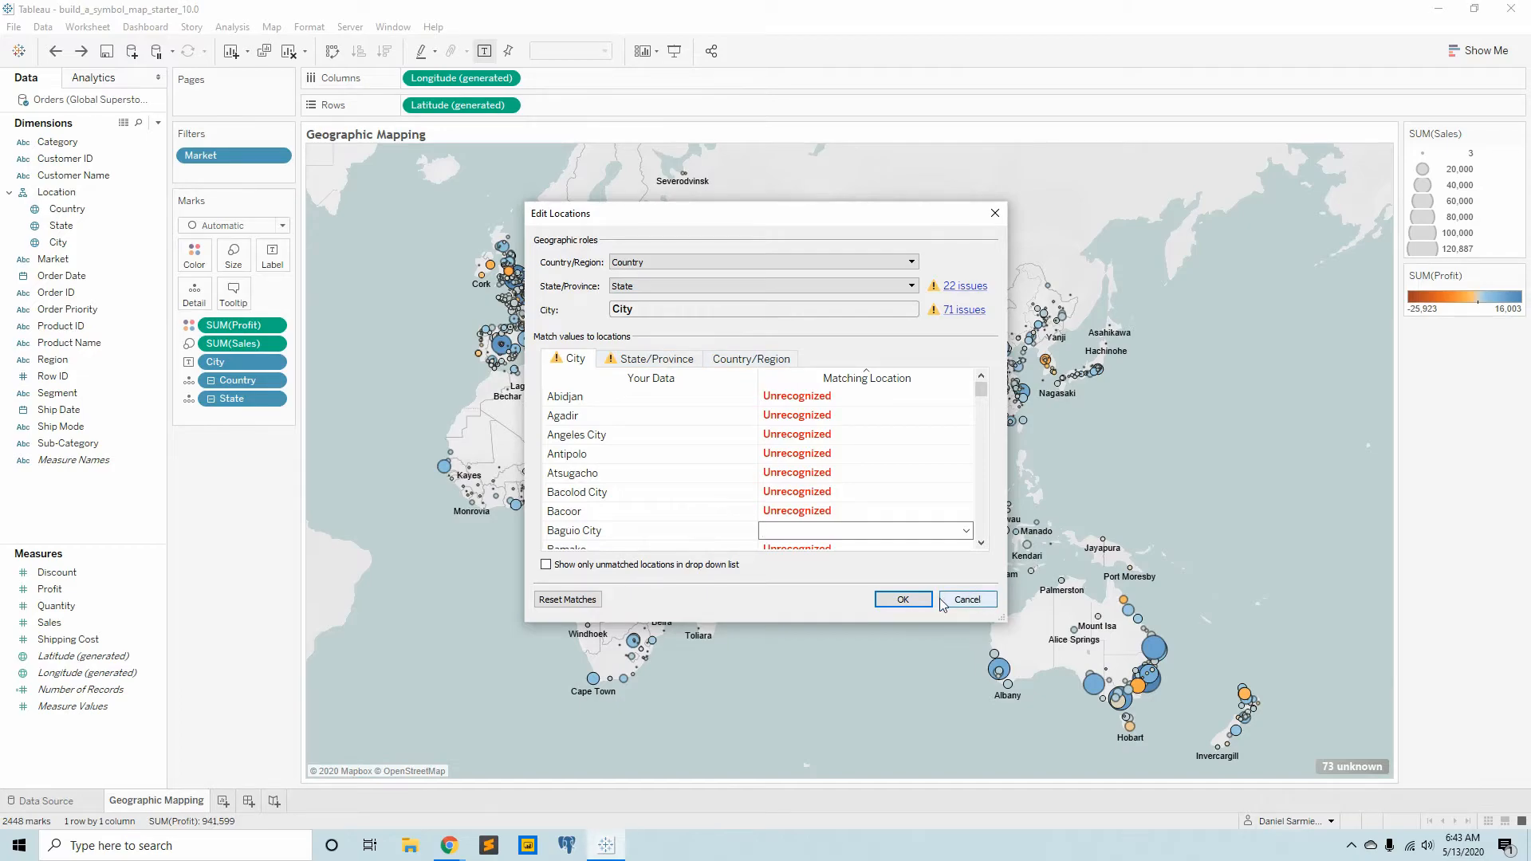
pyautogui.click(973, 601)
# Step: Filter the values with unknown geographic locations out of the map
pyautogui.click(1373, 769)
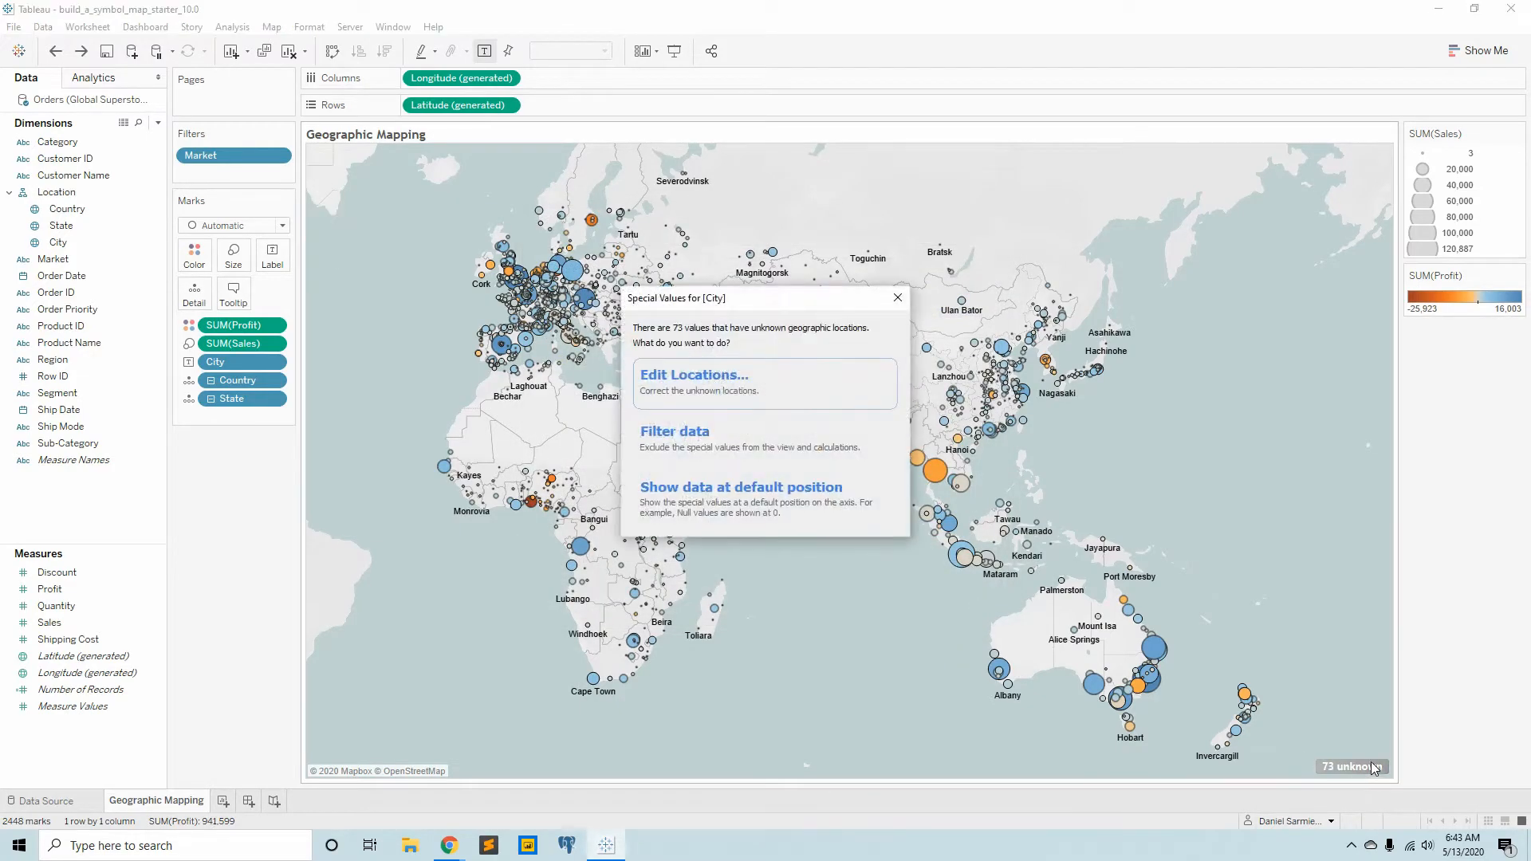
pyautogui.click(745, 437)
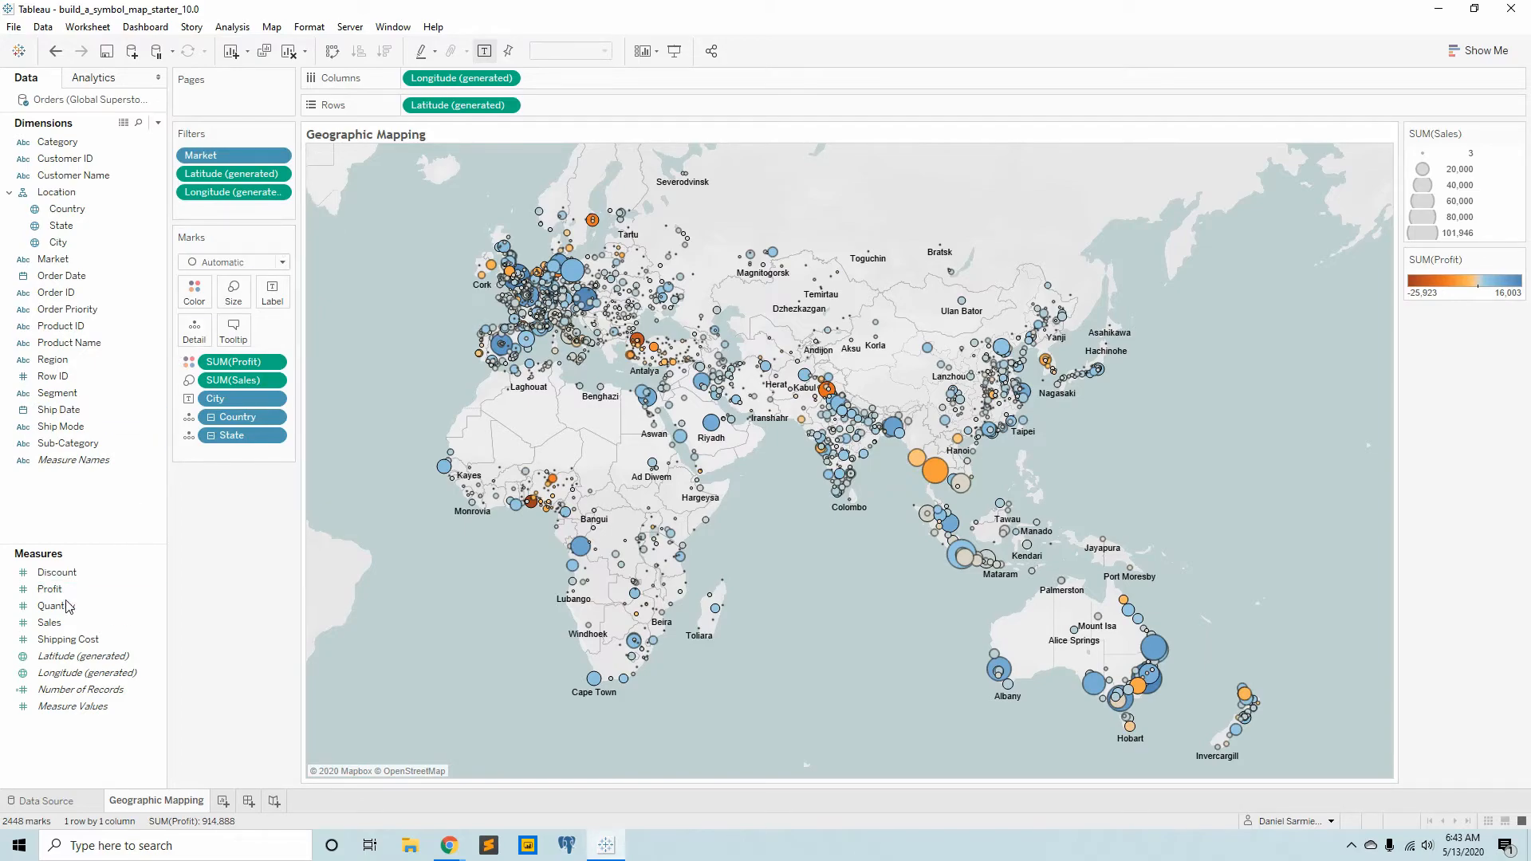
pyautogui.click(50, 627)
pyautogui.moveTo(50, 626); pyautogui.dragTo(209, 212)
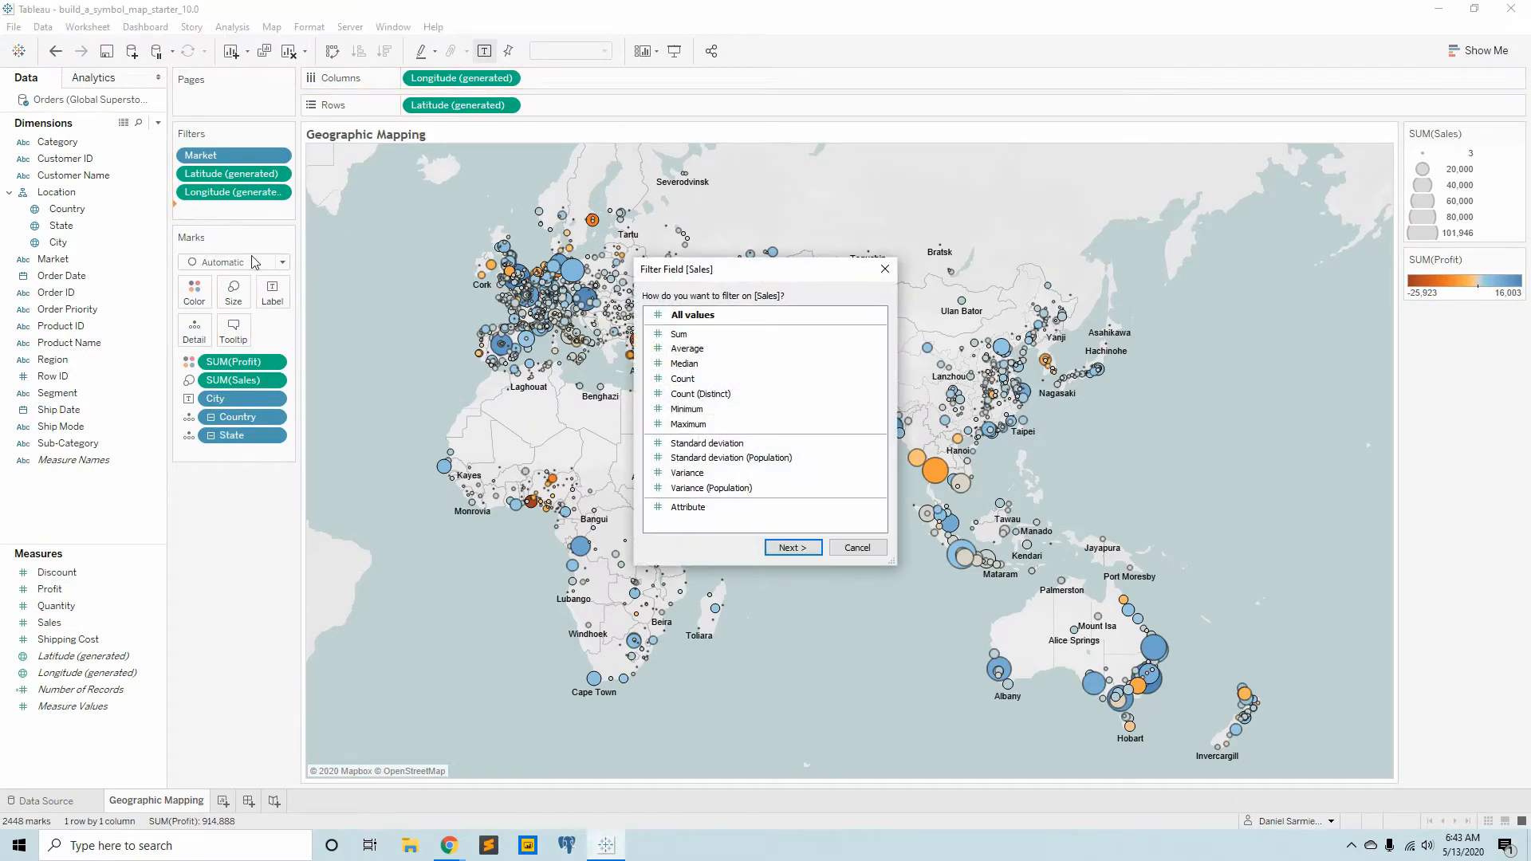
pyautogui.click(885, 269)
# Step: Filter the map on the sum of Profit using the full range of values, and show the Profit filter control
pyautogui.moveTo(44, 597); pyautogui.dragTo(199, 209)
pyautogui.click(673, 333)
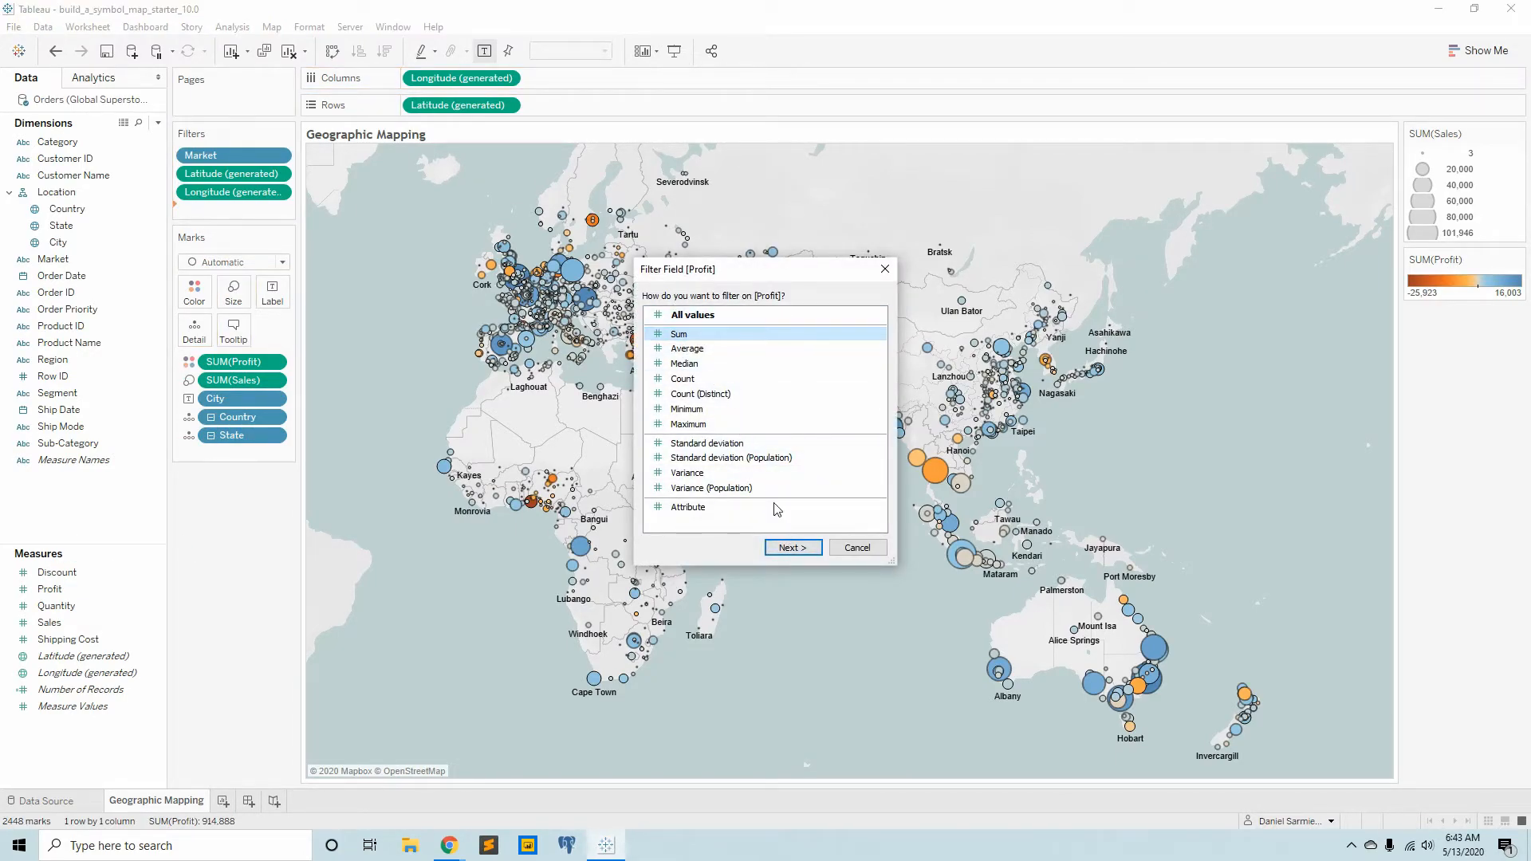
pyautogui.click(795, 549)
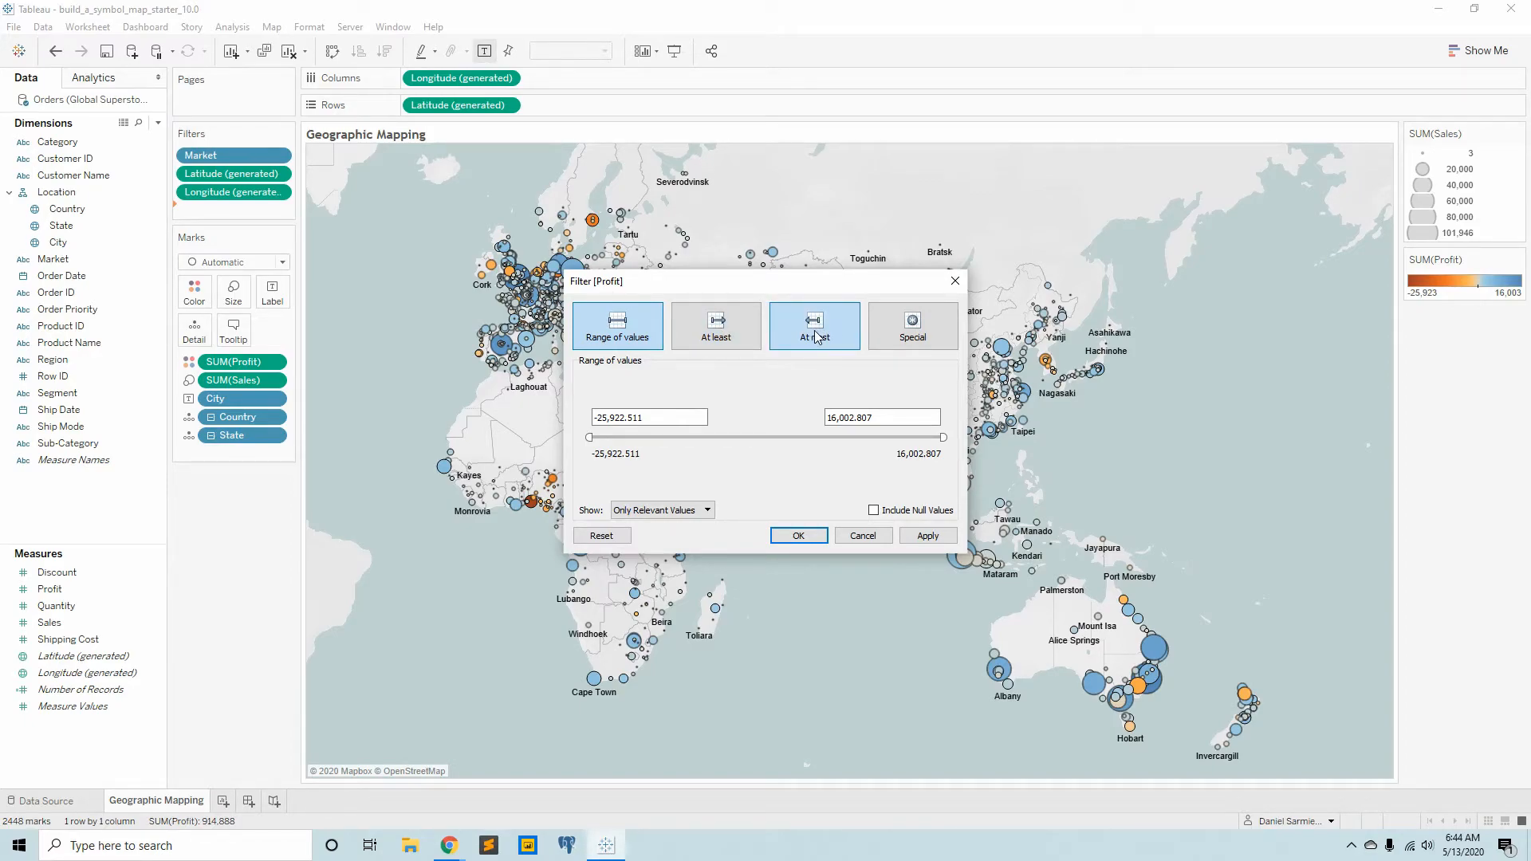
pyautogui.click(798, 536)
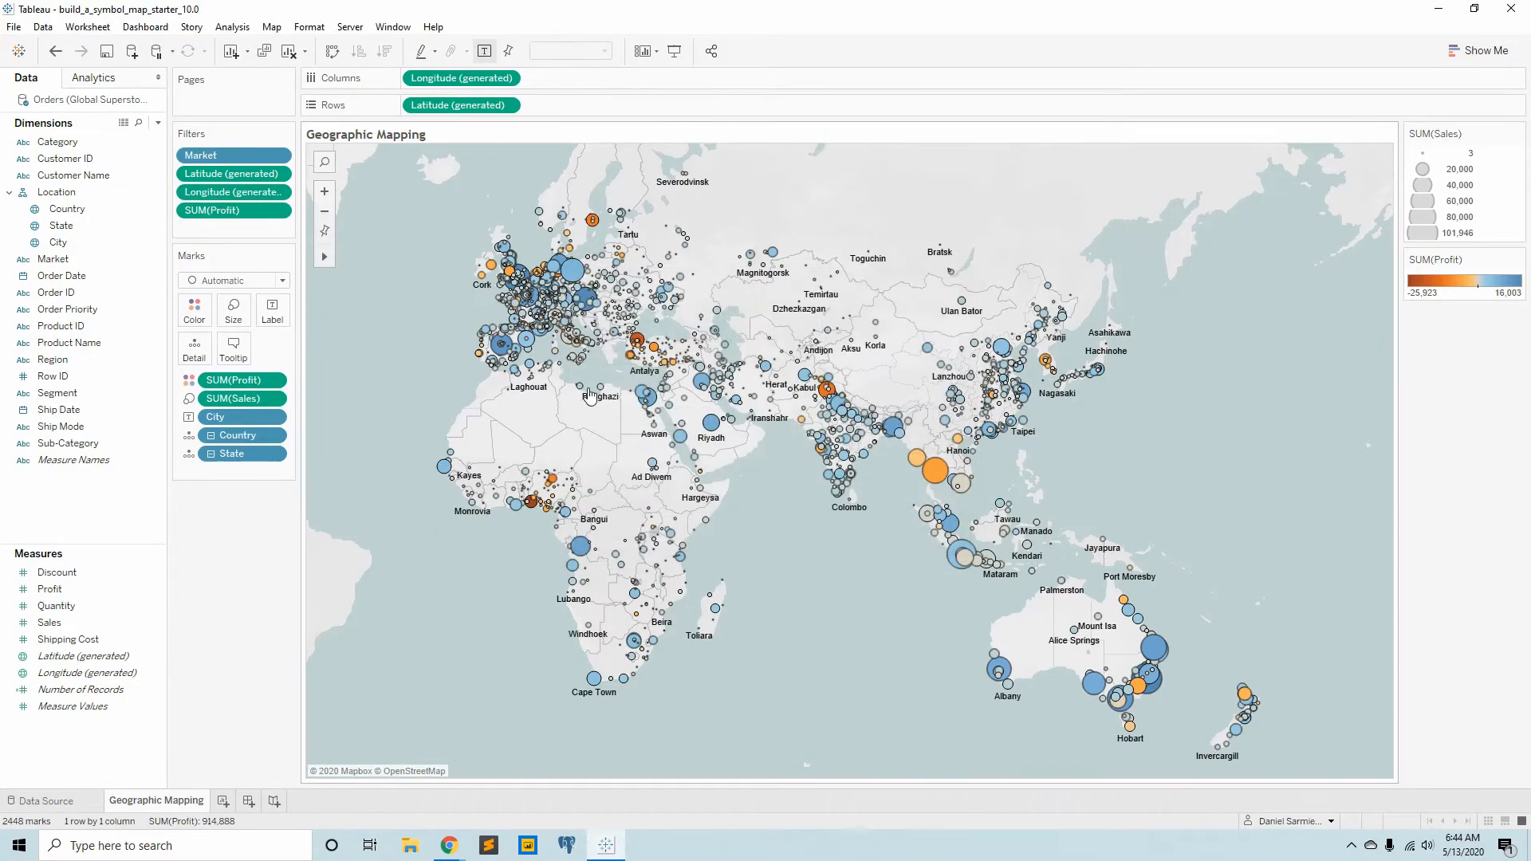
pyautogui.rightClick(222, 217)
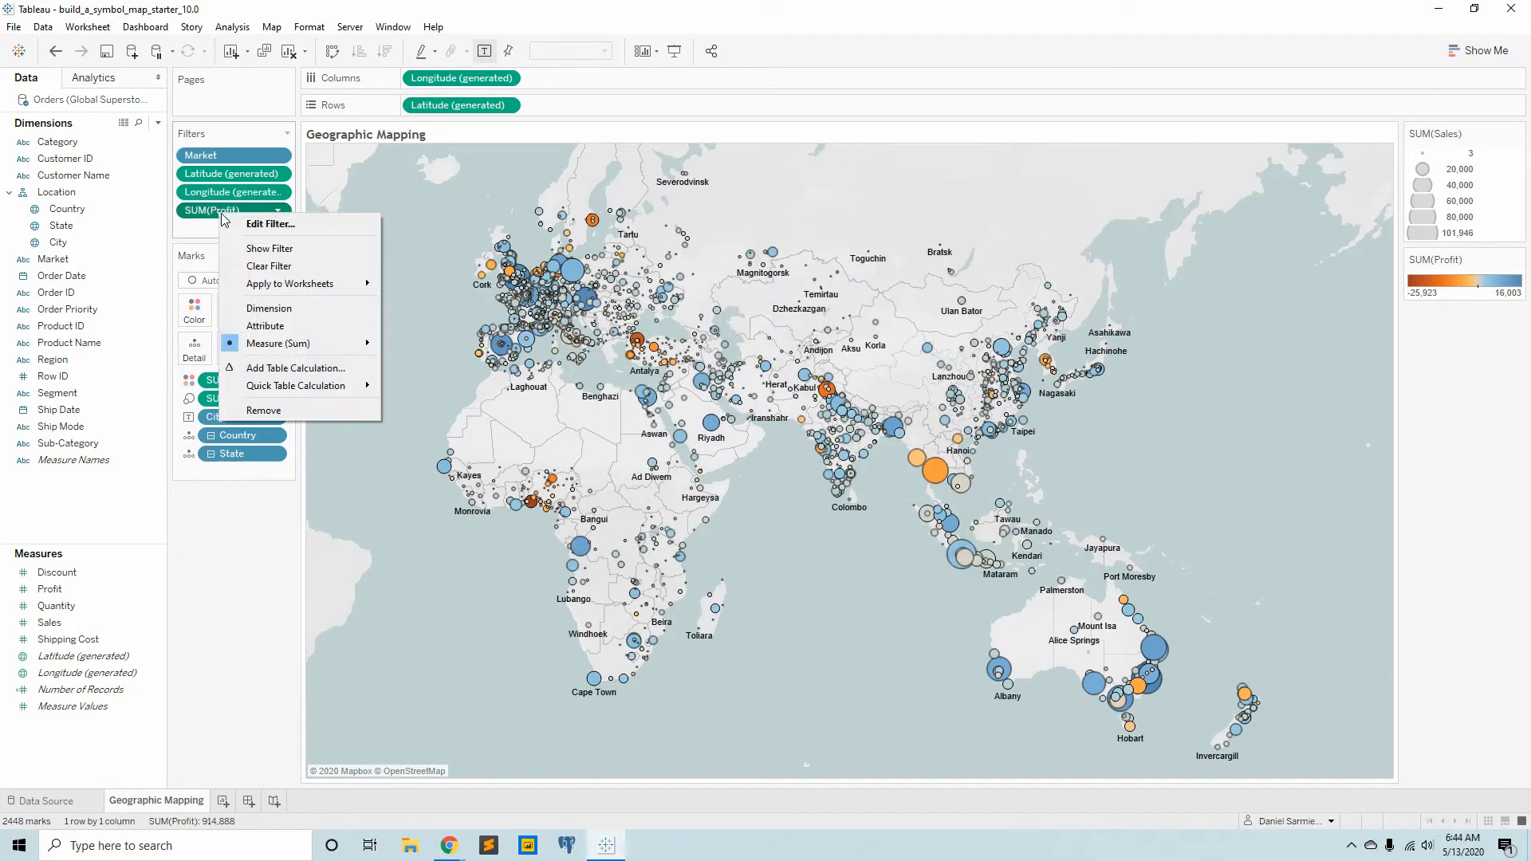
pyautogui.click(252, 249)
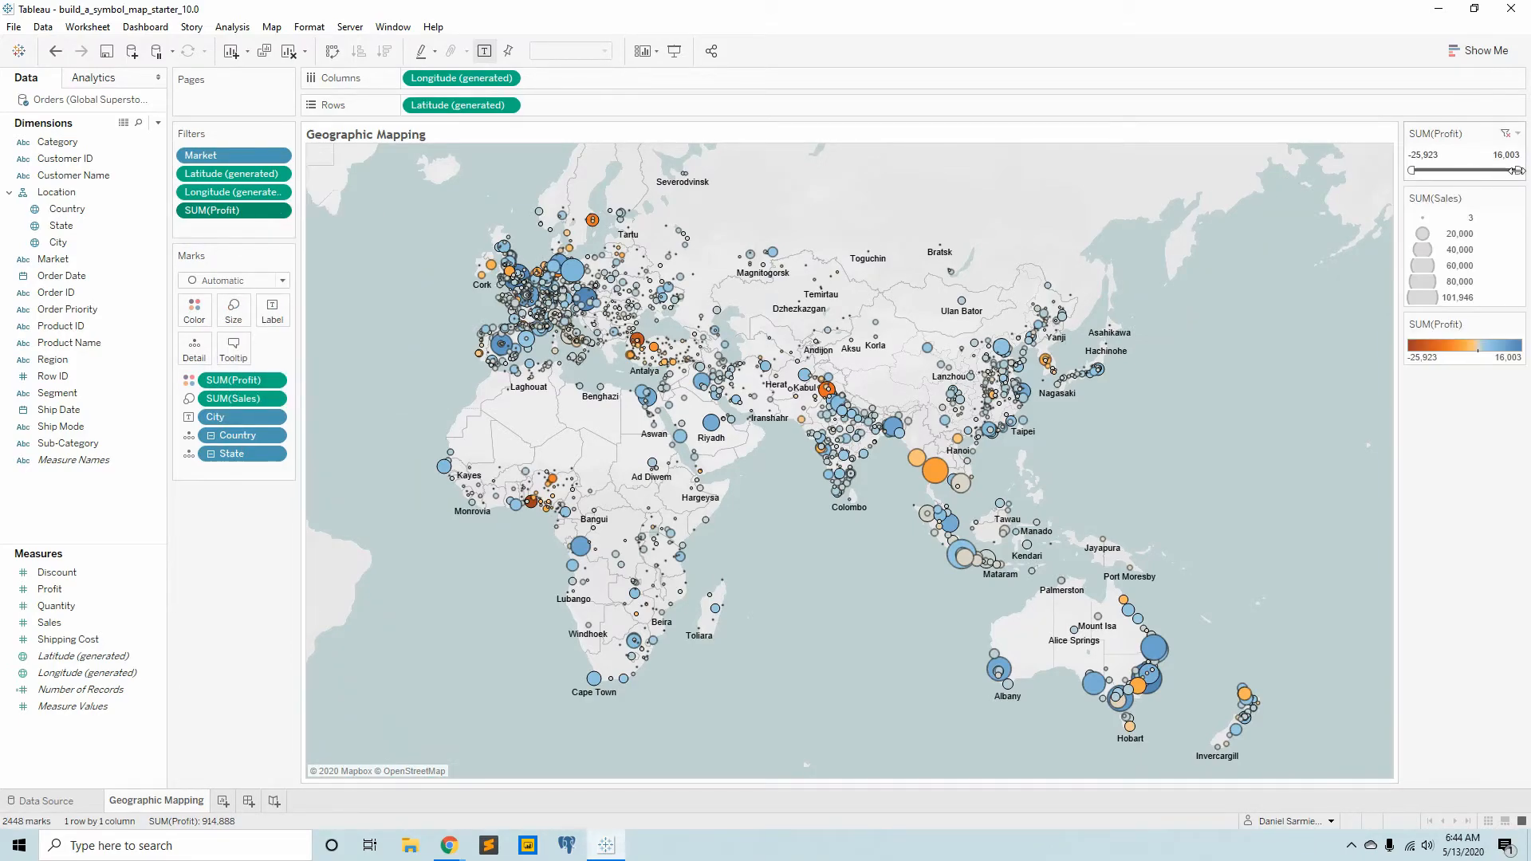
# Step: Try Profit ranges of -1,632 to 15,005, 31 to 15,005, and -25,923 to -634 on the filter slider, and restore the full range
pyautogui.moveTo(1505, 170); pyautogui.dragTo(1515, 170)
pyautogui.moveTo(1412, 170); pyautogui.dragTo(1469, 178)
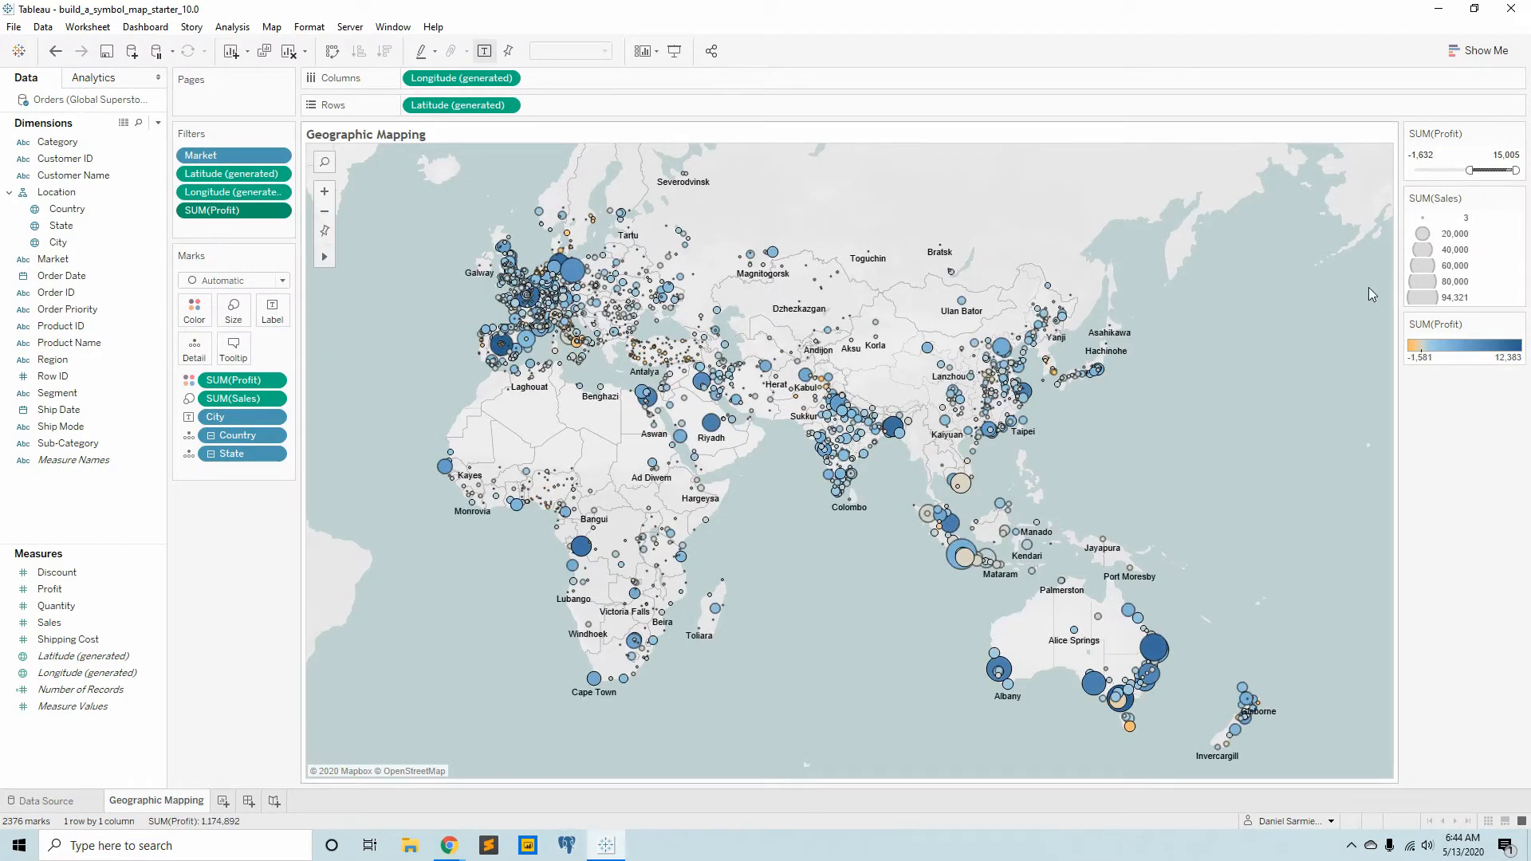
pyautogui.moveTo(1470, 170); pyautogui.dragTo(1474, 170)
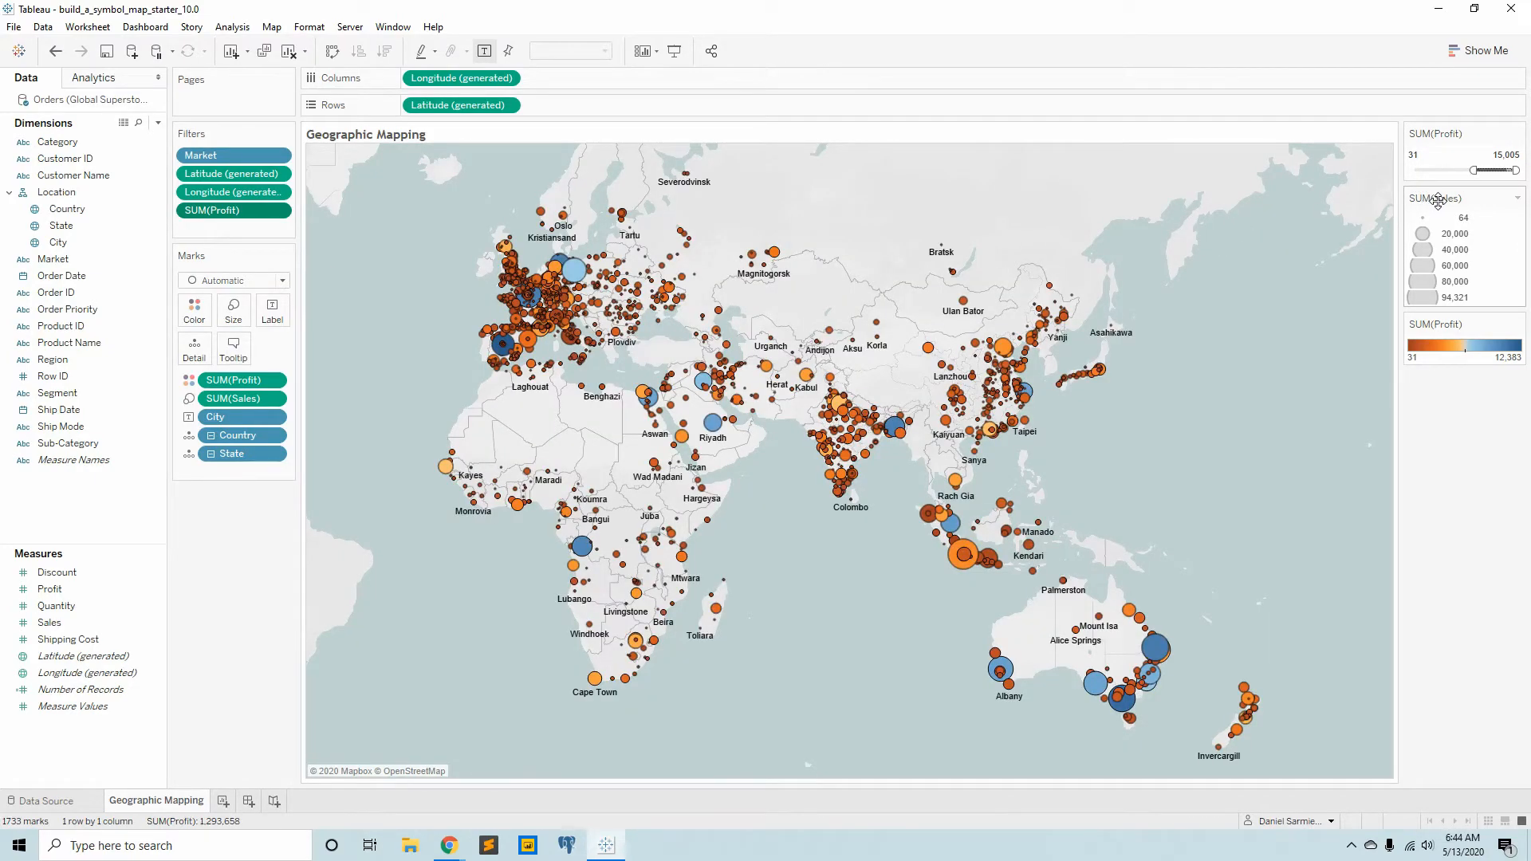
pyautogui.moveTo(1472, 170); pyautogui.dragTo(1407, 171)
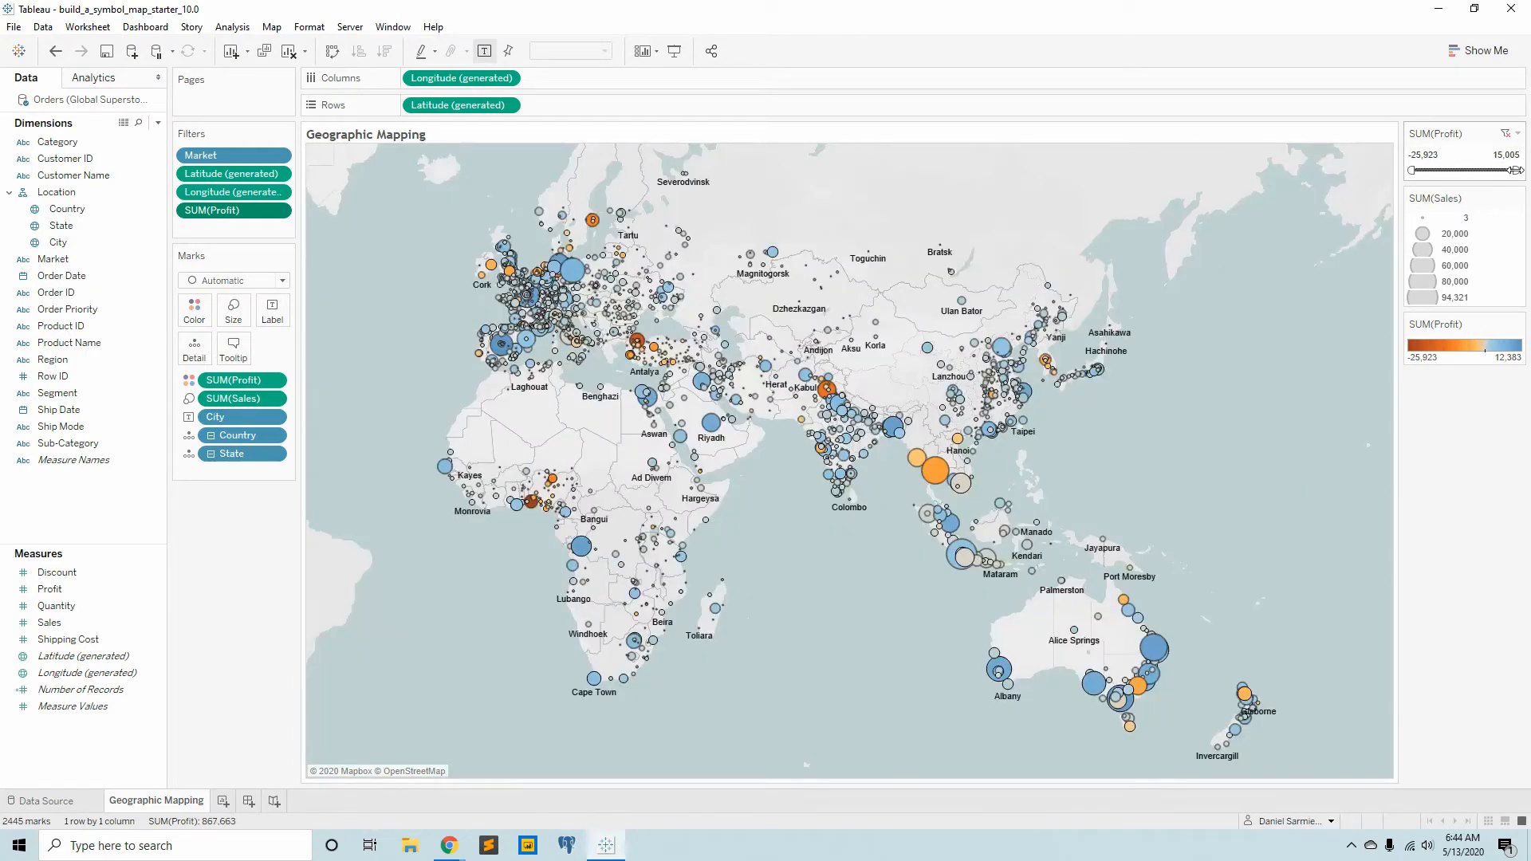
pyautogui.moveTo(1513, 166); pyautogui.dragTo(1479, 171)
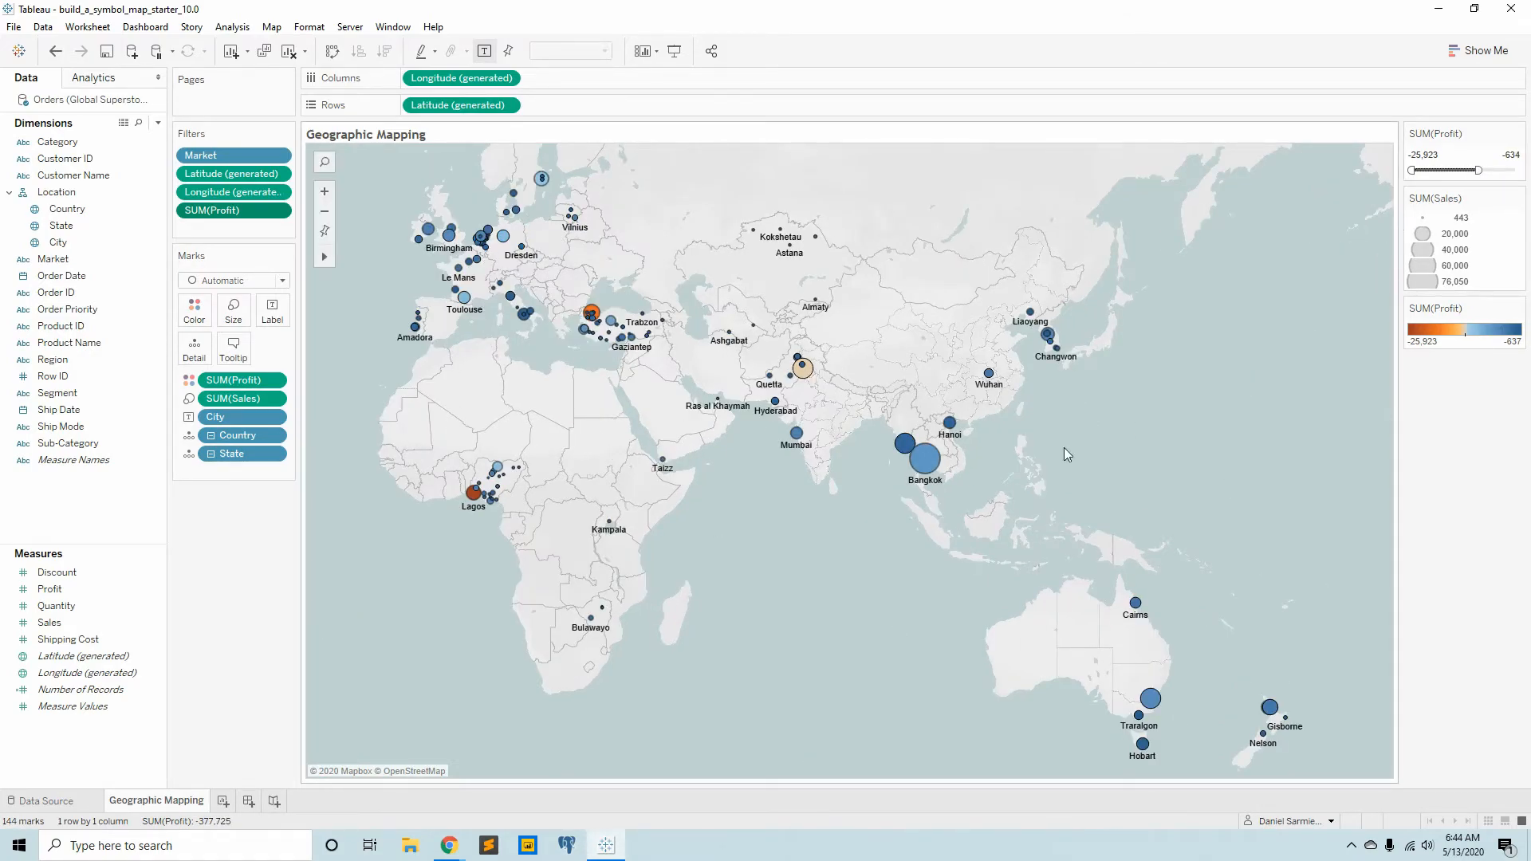
pyautogui.moveTo(934, 467)
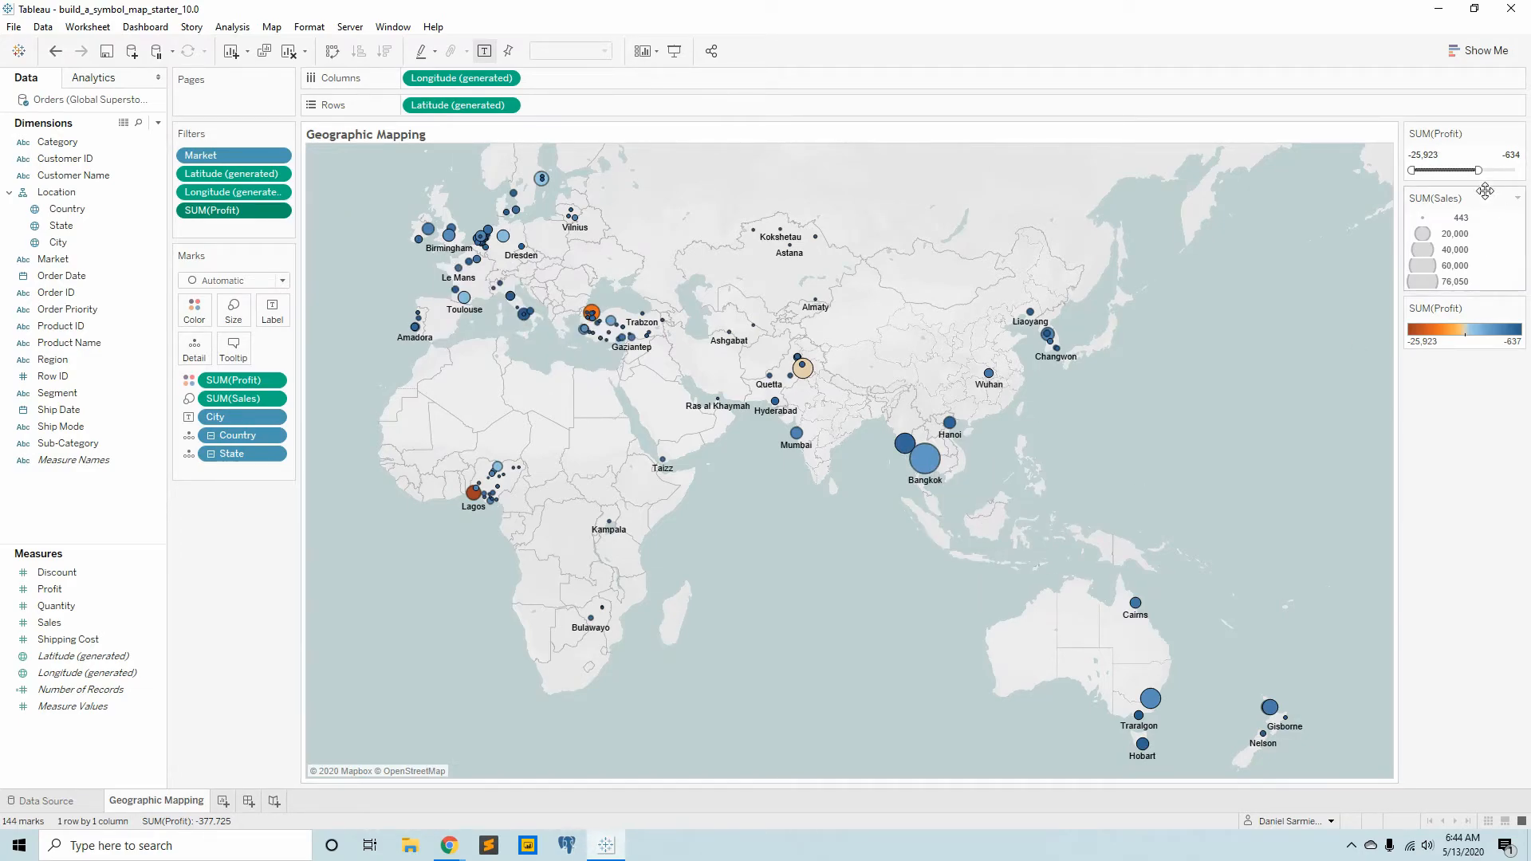
pyautogui.moveTo(1477, 169); pyautogui.dragTo(1517, 170)
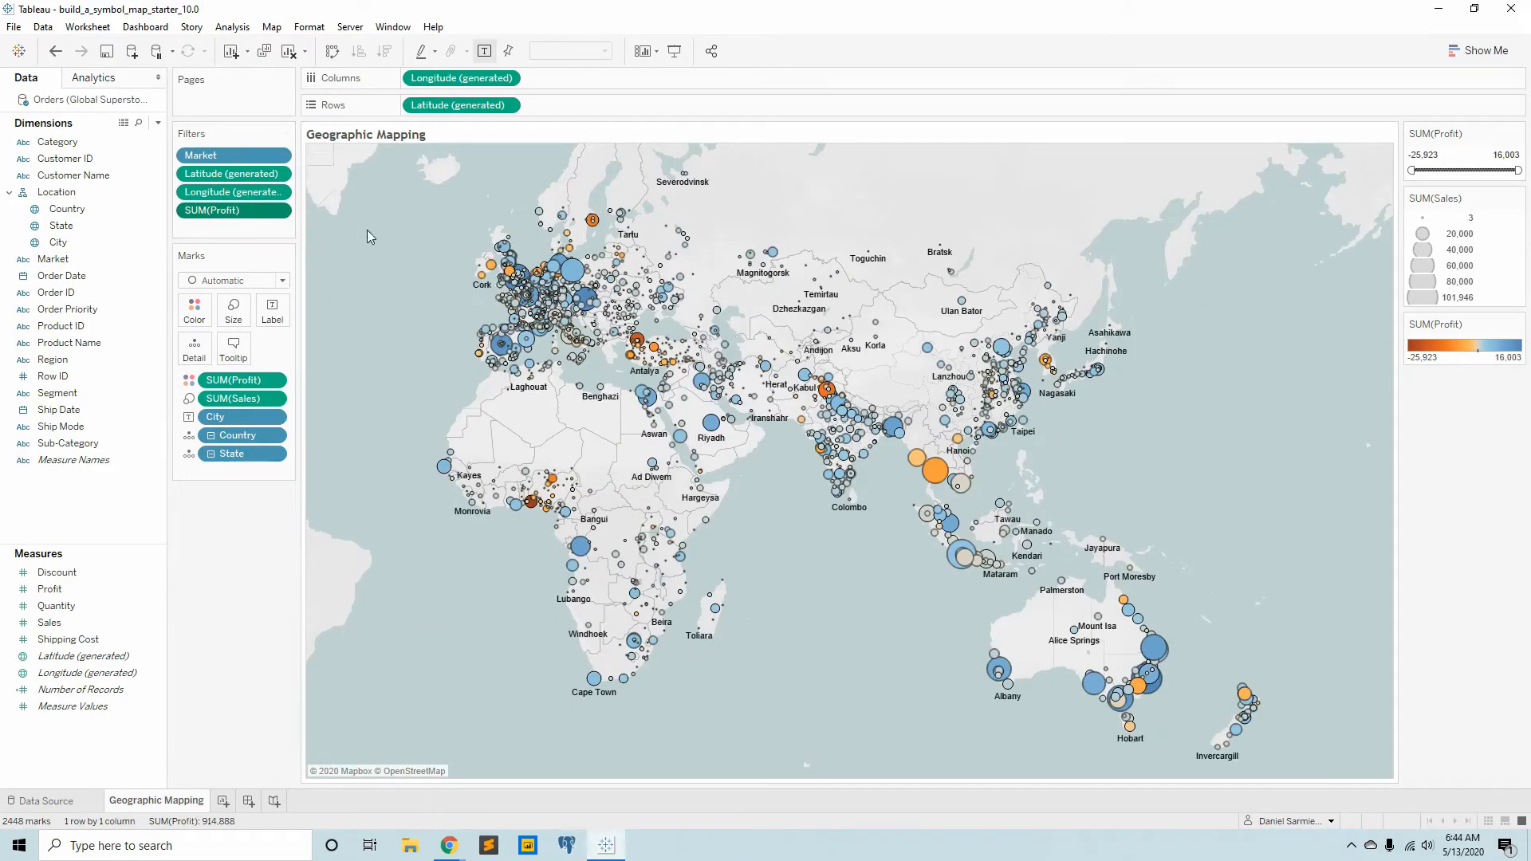
# Step: Change the Profit filter to an at-least condition with a minimum of 0
pyautogui.click(279, 211)
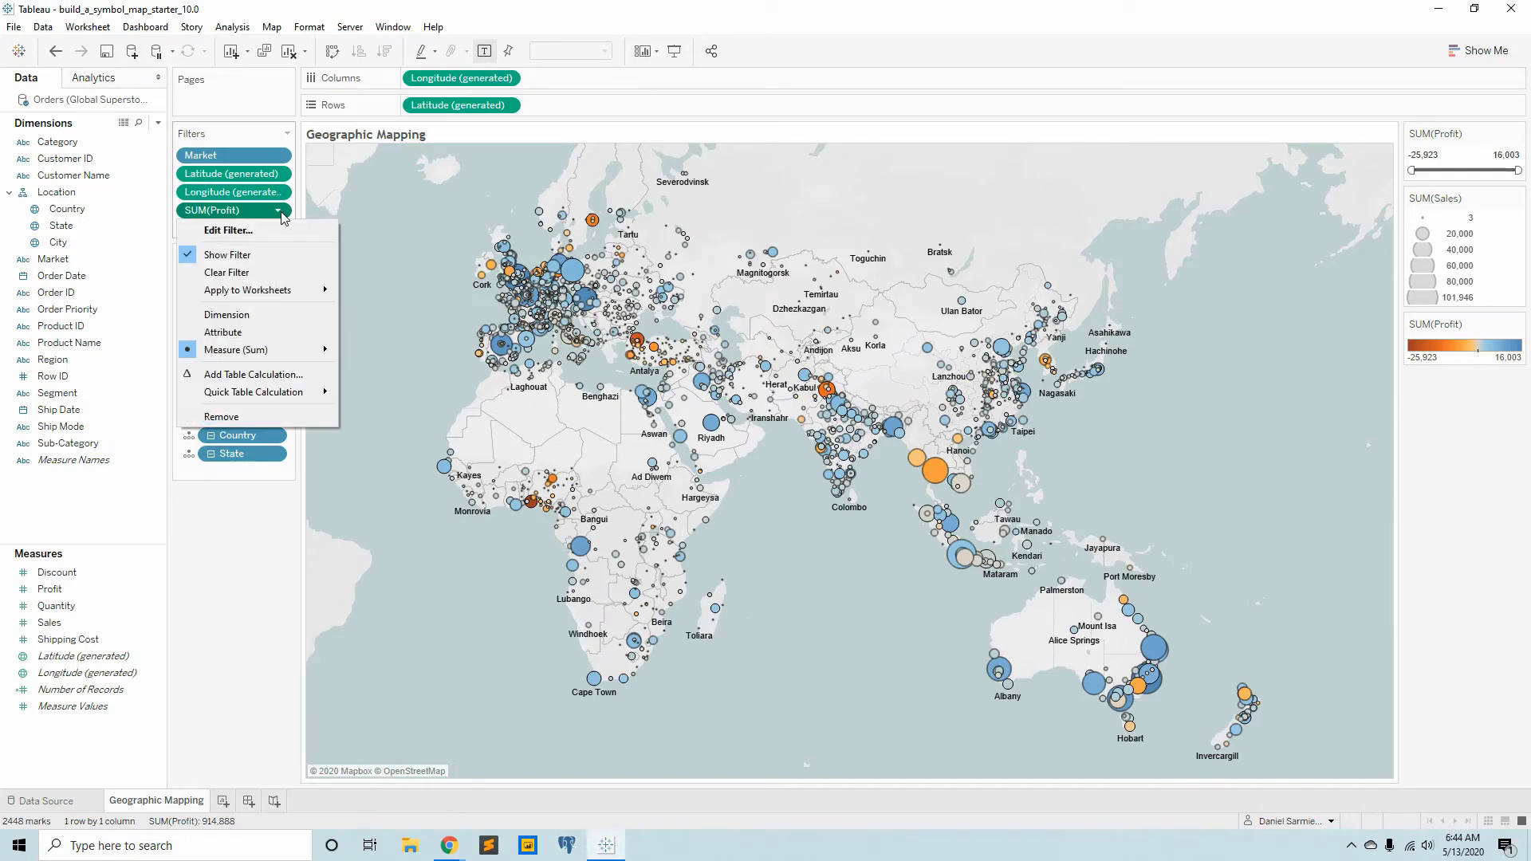
pyautogui.click(1099, 233)
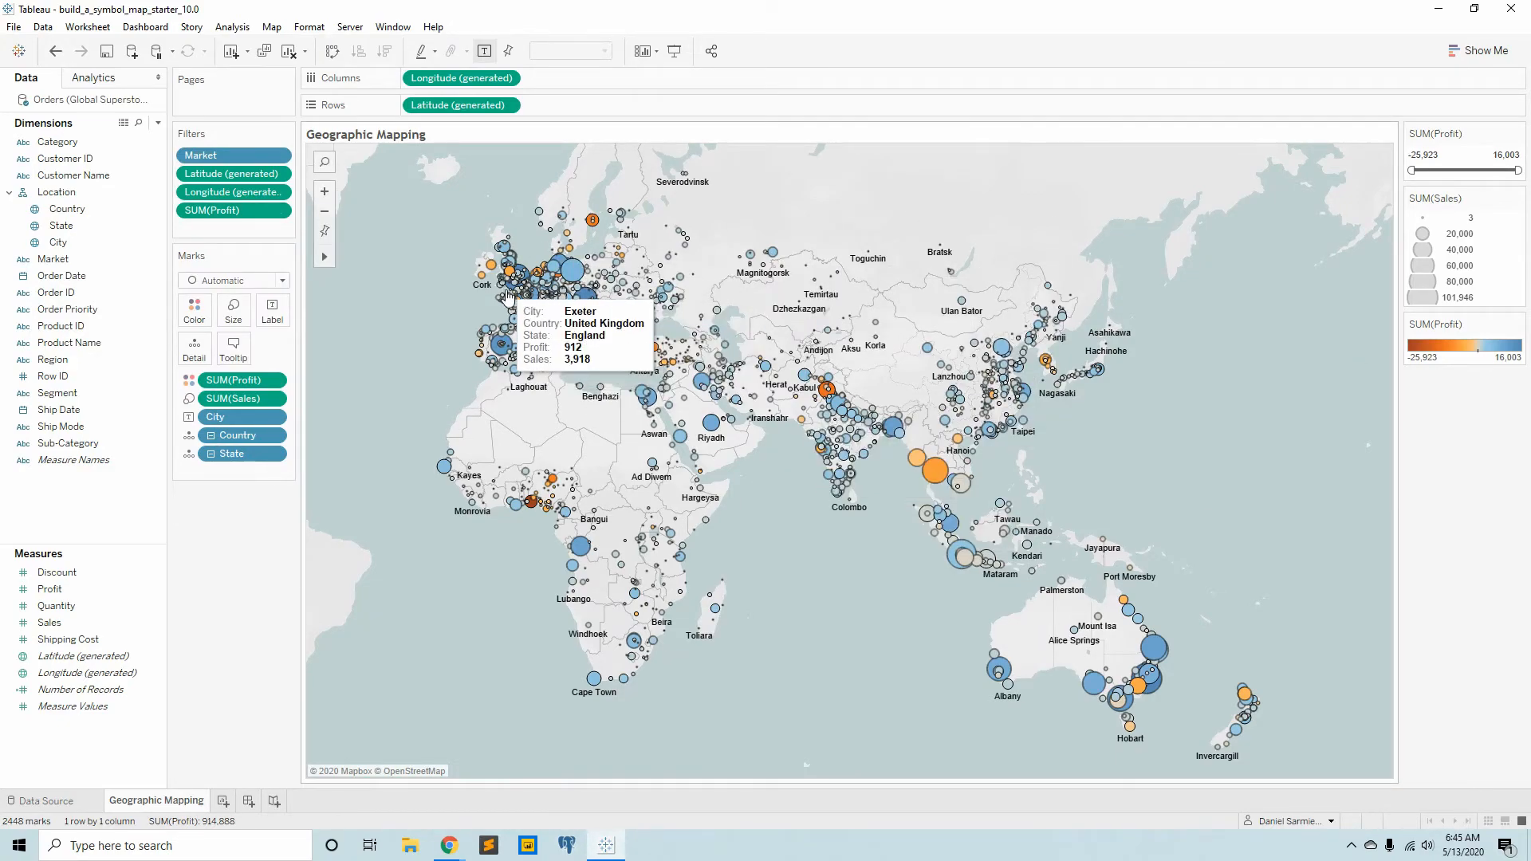
pyautogui.click(277, 211)
pyautogui.click(229, 230)
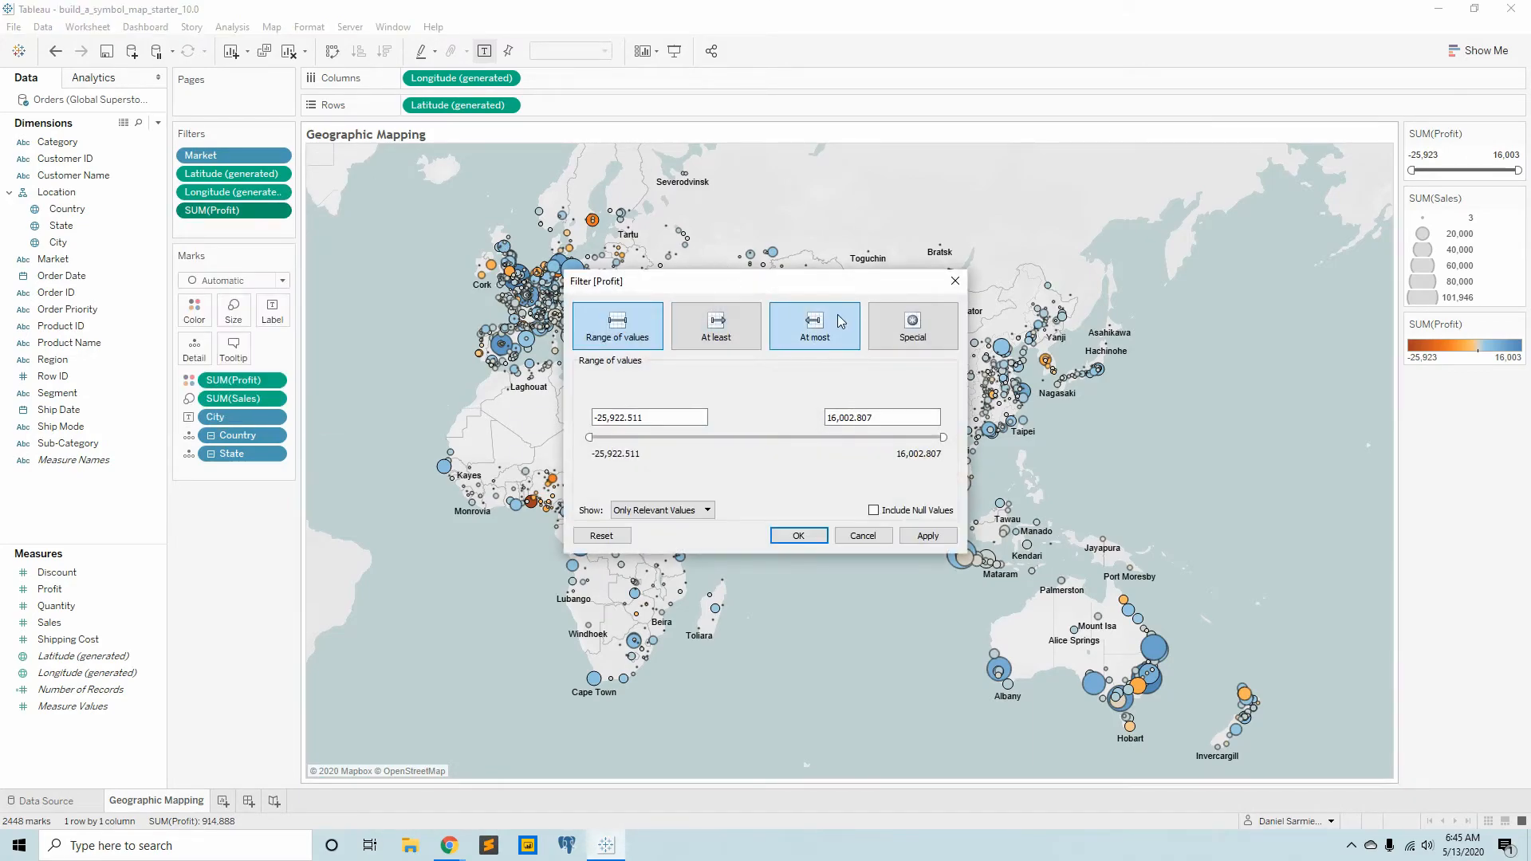
pyautogui.click(716, 325)
pyautogui.moveTo(589, 437); pyautogui.dragTo(806, 448)
pyautogui.moveTo(618, 417); pyautogui.dragTo(566, 422)
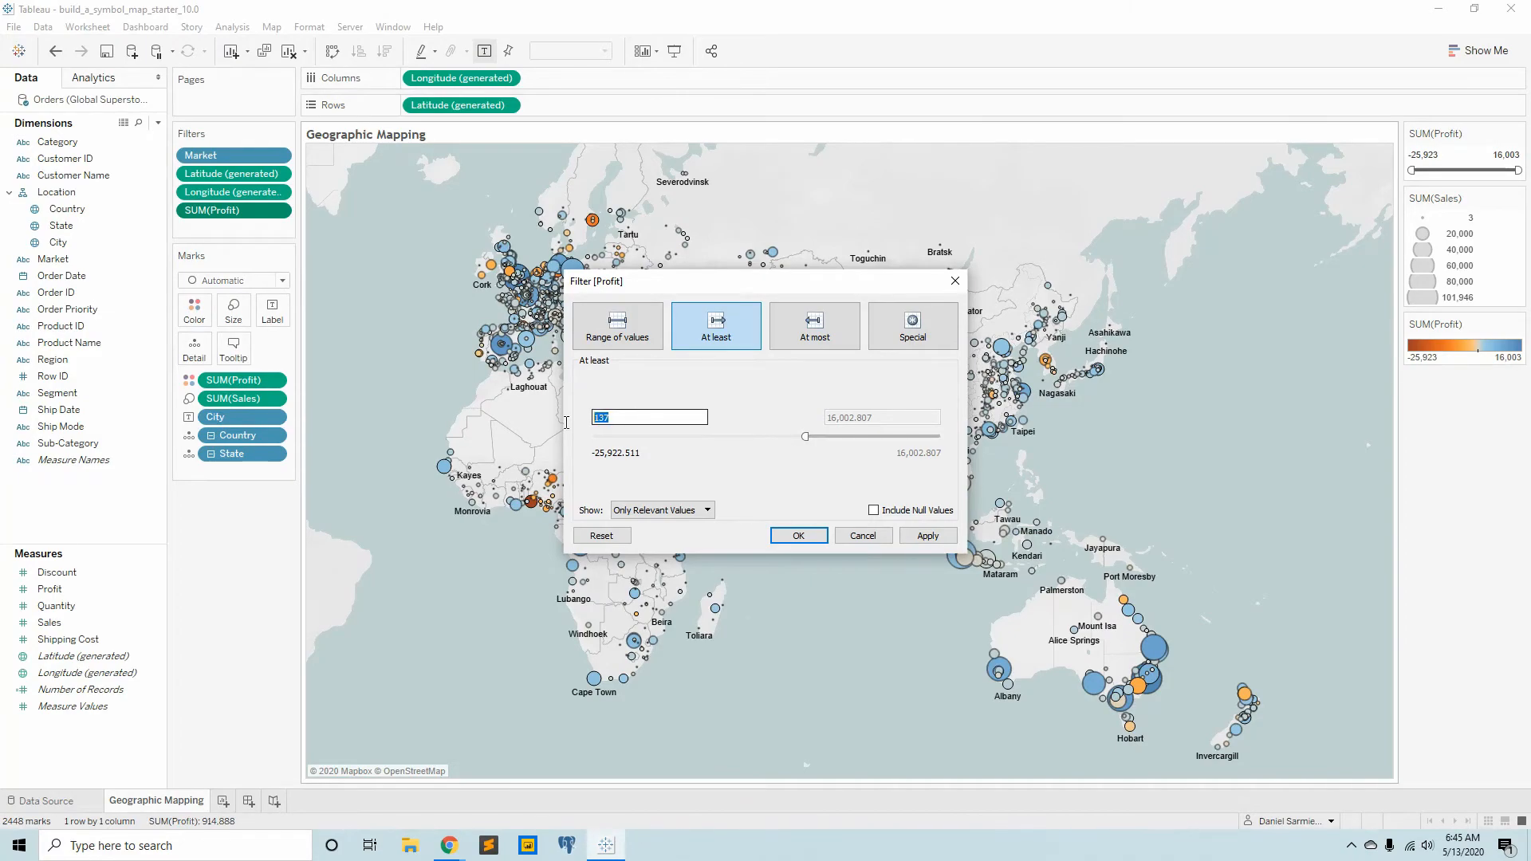
pyautogui.click(798, 536)
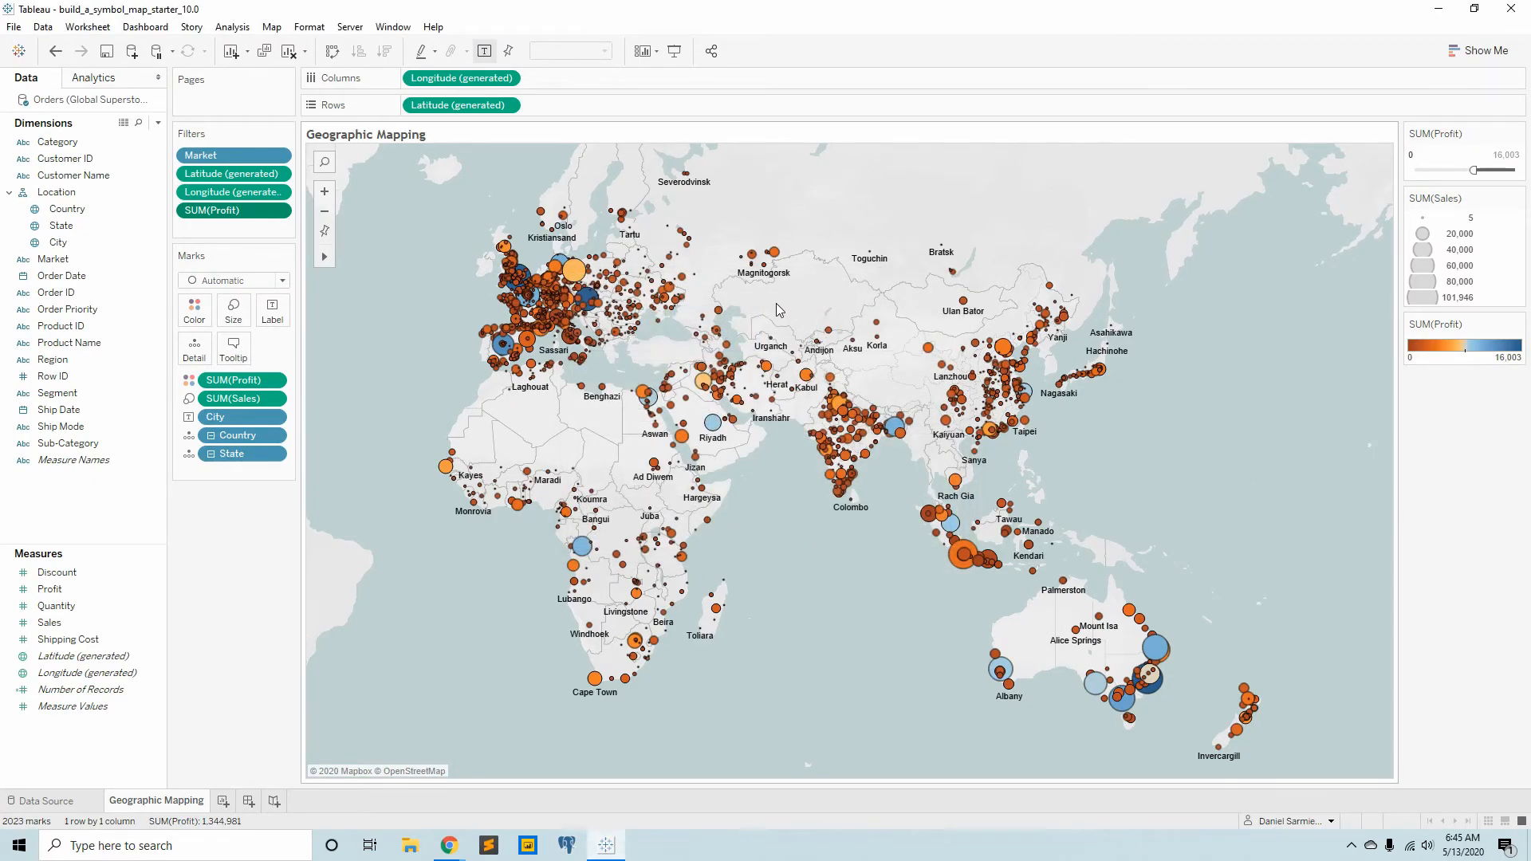
pyautogui.click(1413, 156)
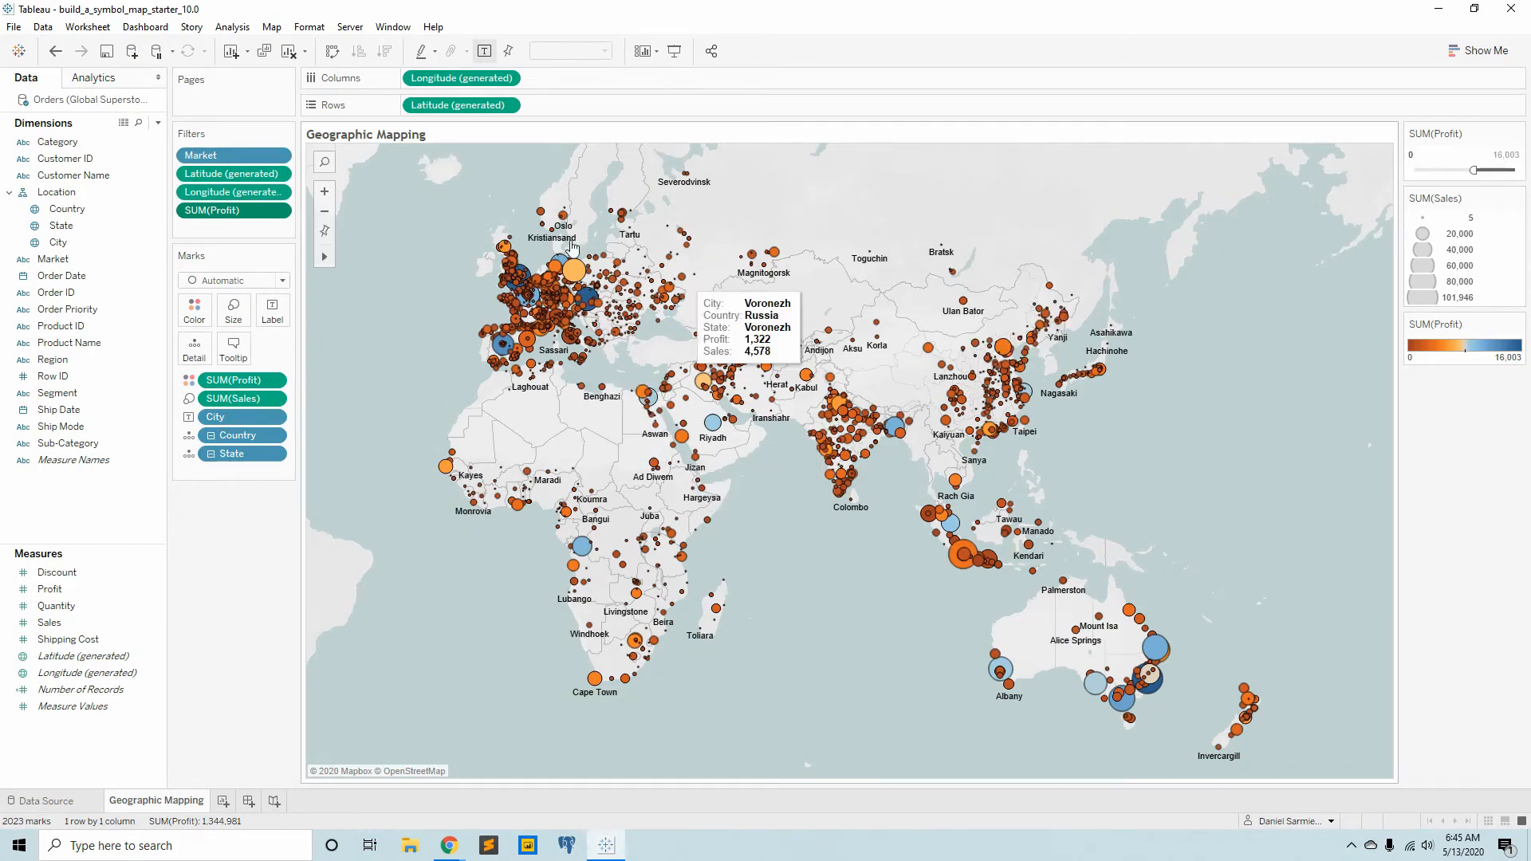
# Step: Show the Market filter control and make it a single-value list
pyautogui.rightClick(243, 154)
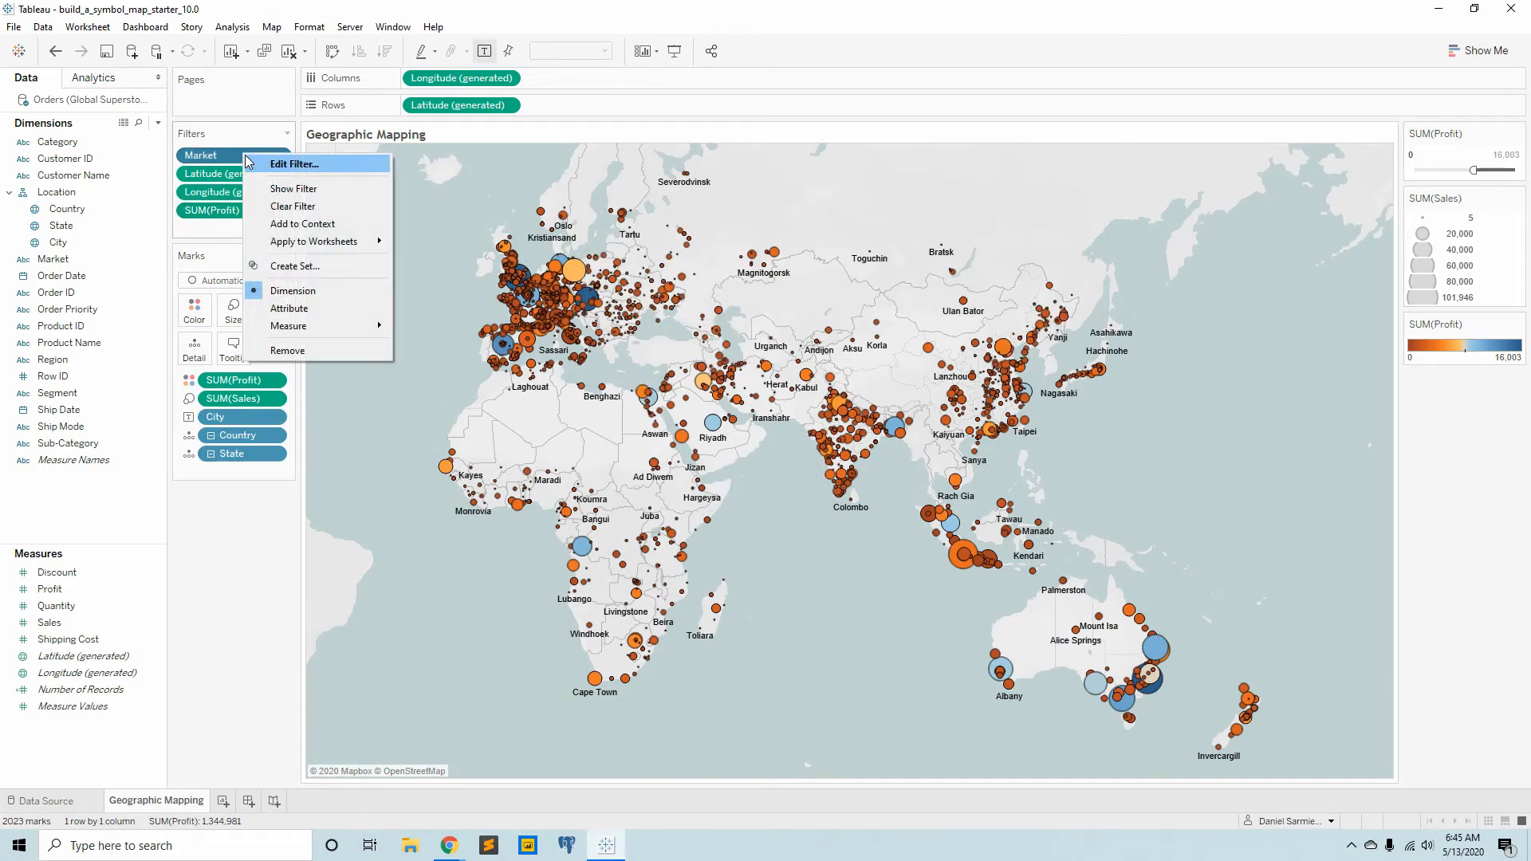
pyautogui.click(292, 189)
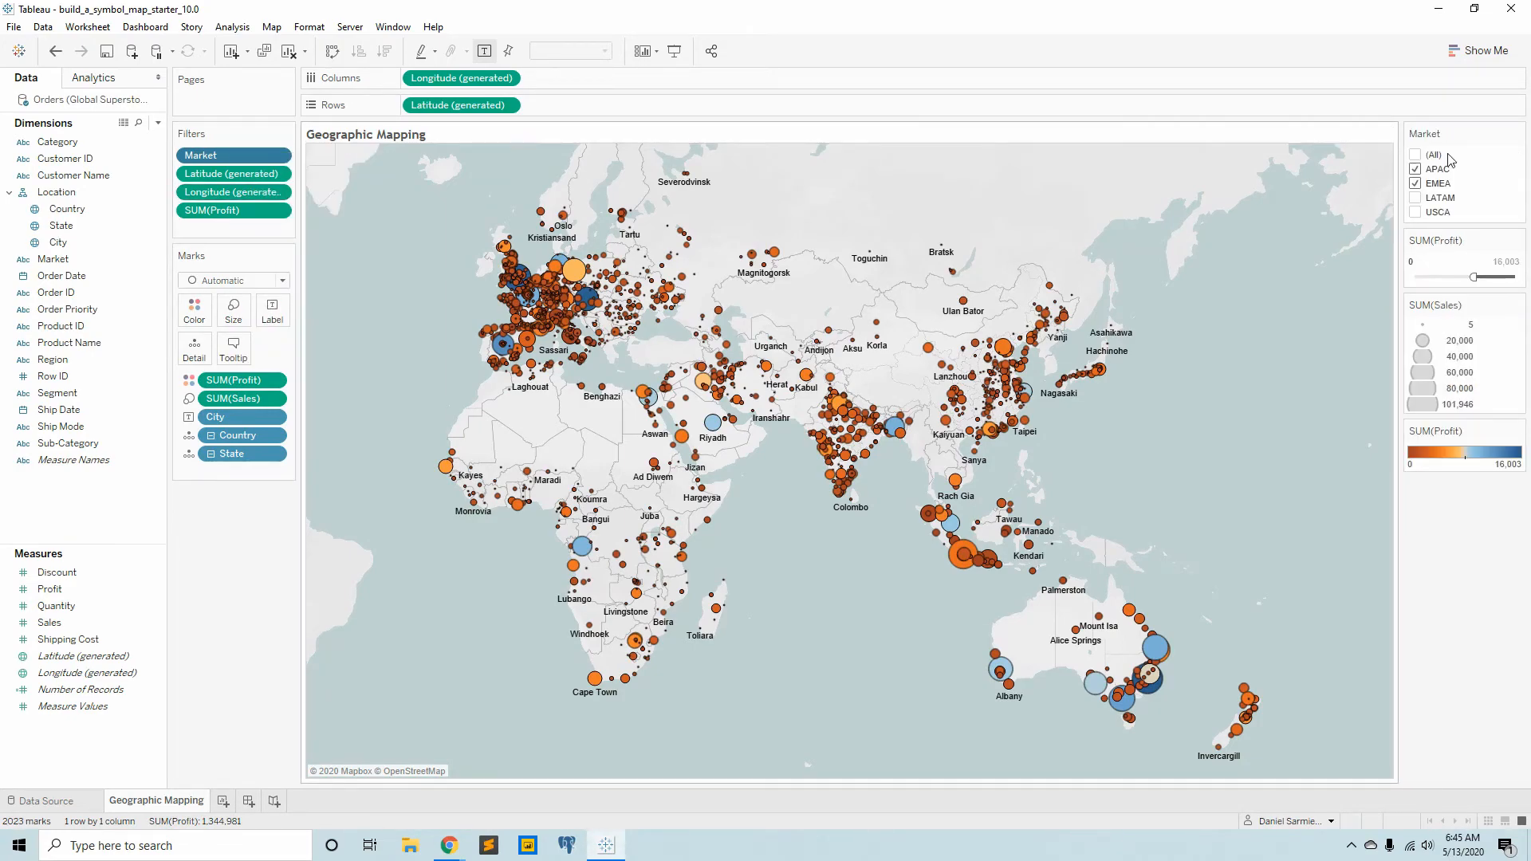
pyautogui.click(1518, 134)
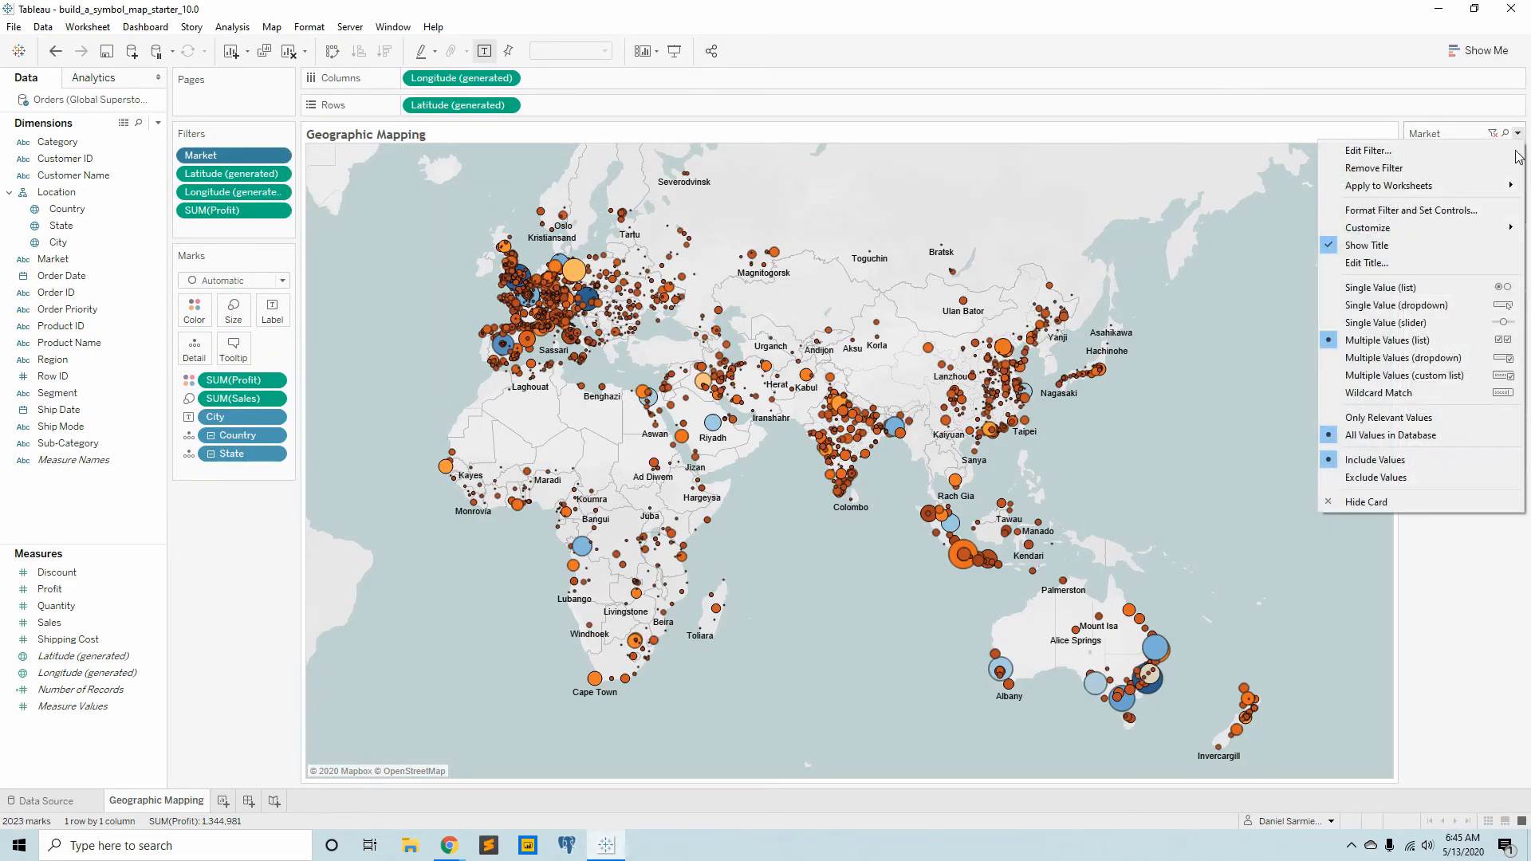
pyautogui.click(1459, 287)
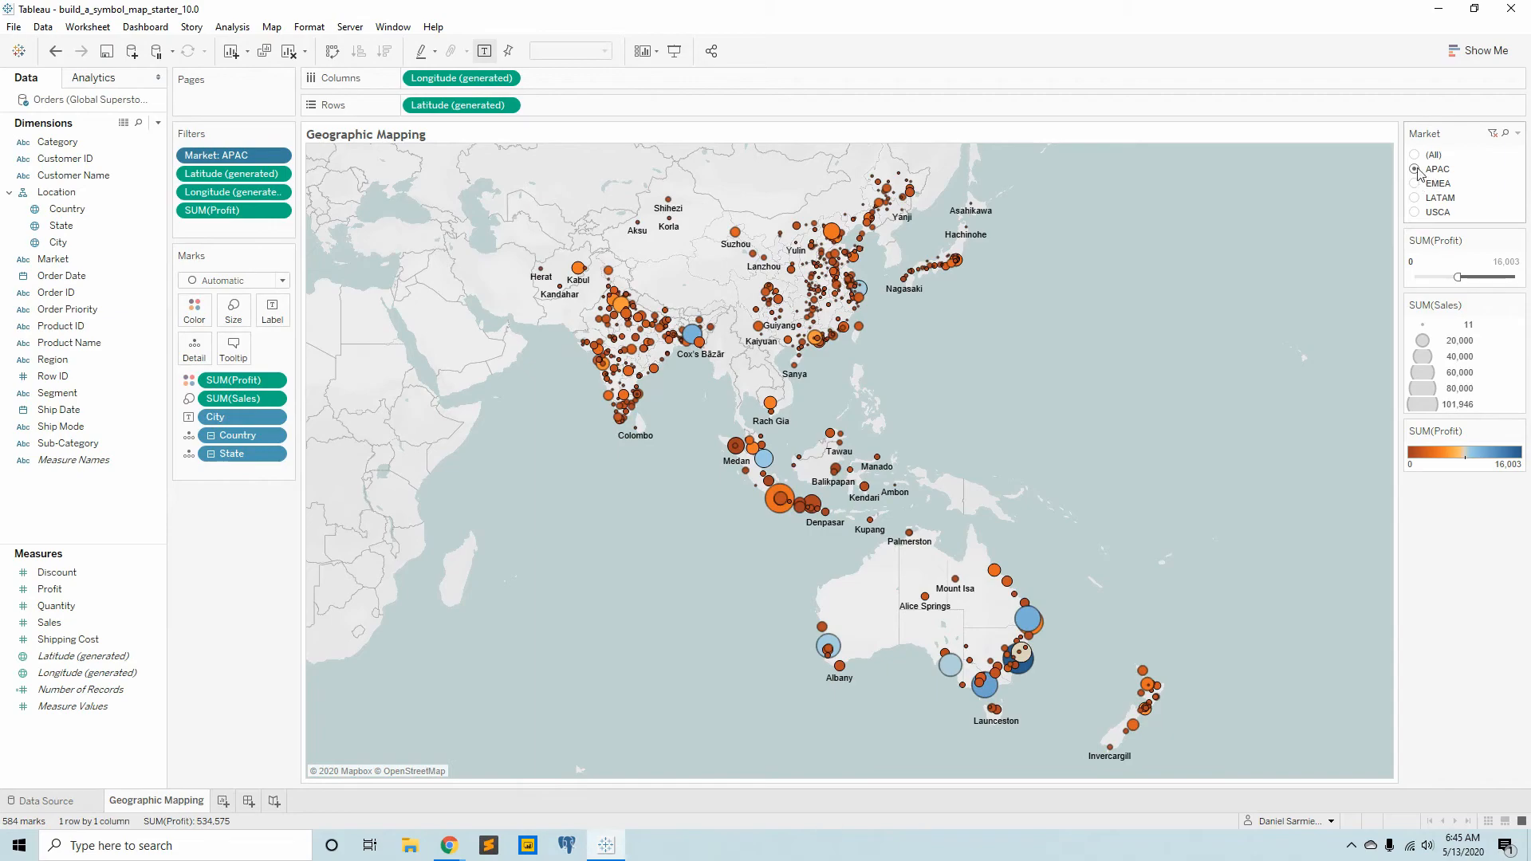
# Step: Compare the mapped markets by selecting EMEA, LATAM and USCA one at a time, and return the Market filter to APAC
pyautogui.click(1415, 183)
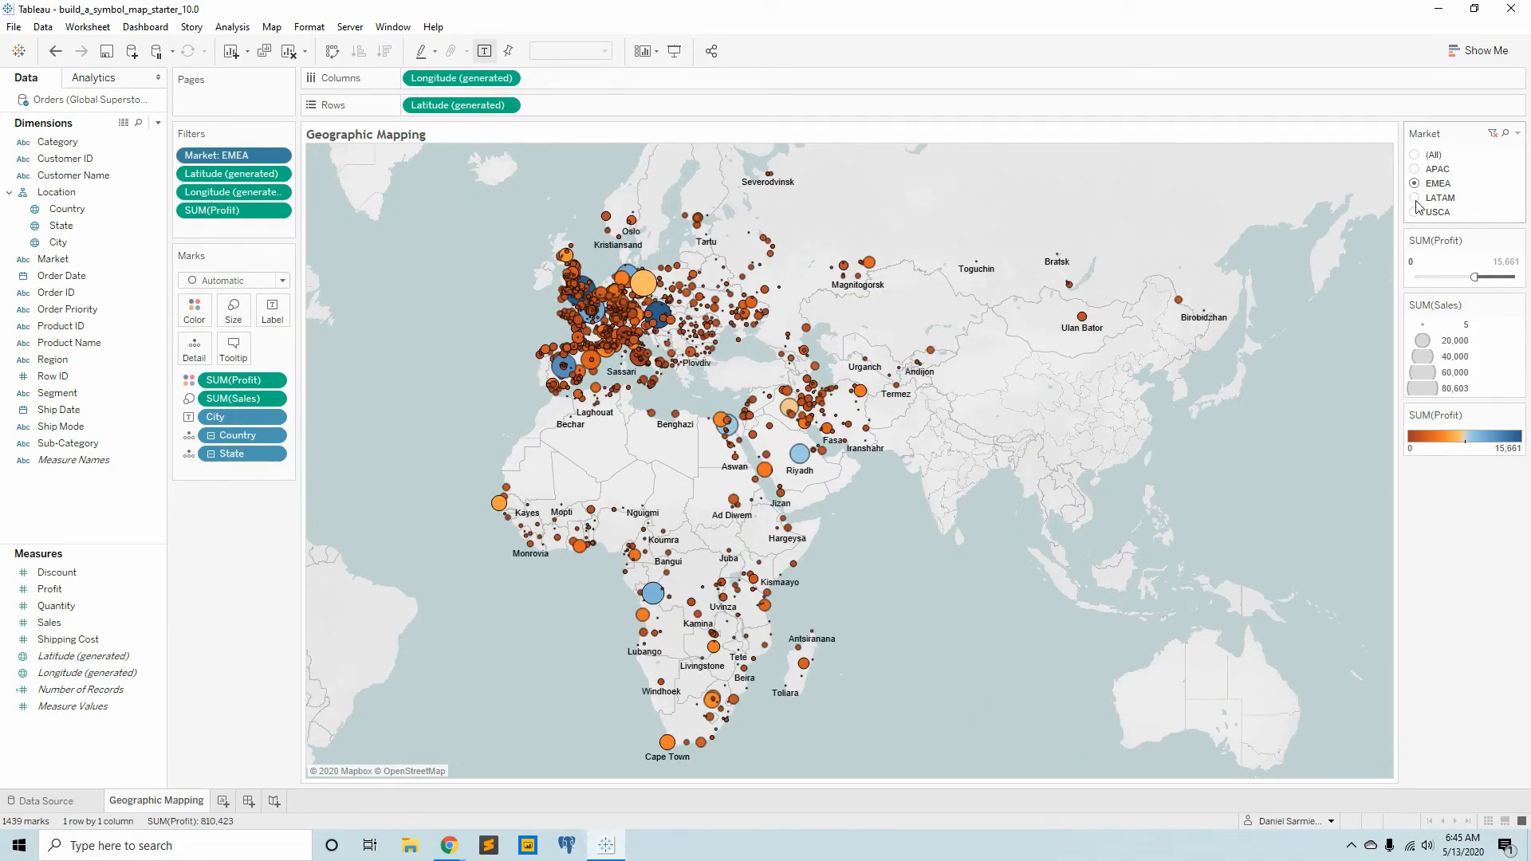
pyautogui.click(1415, 197)
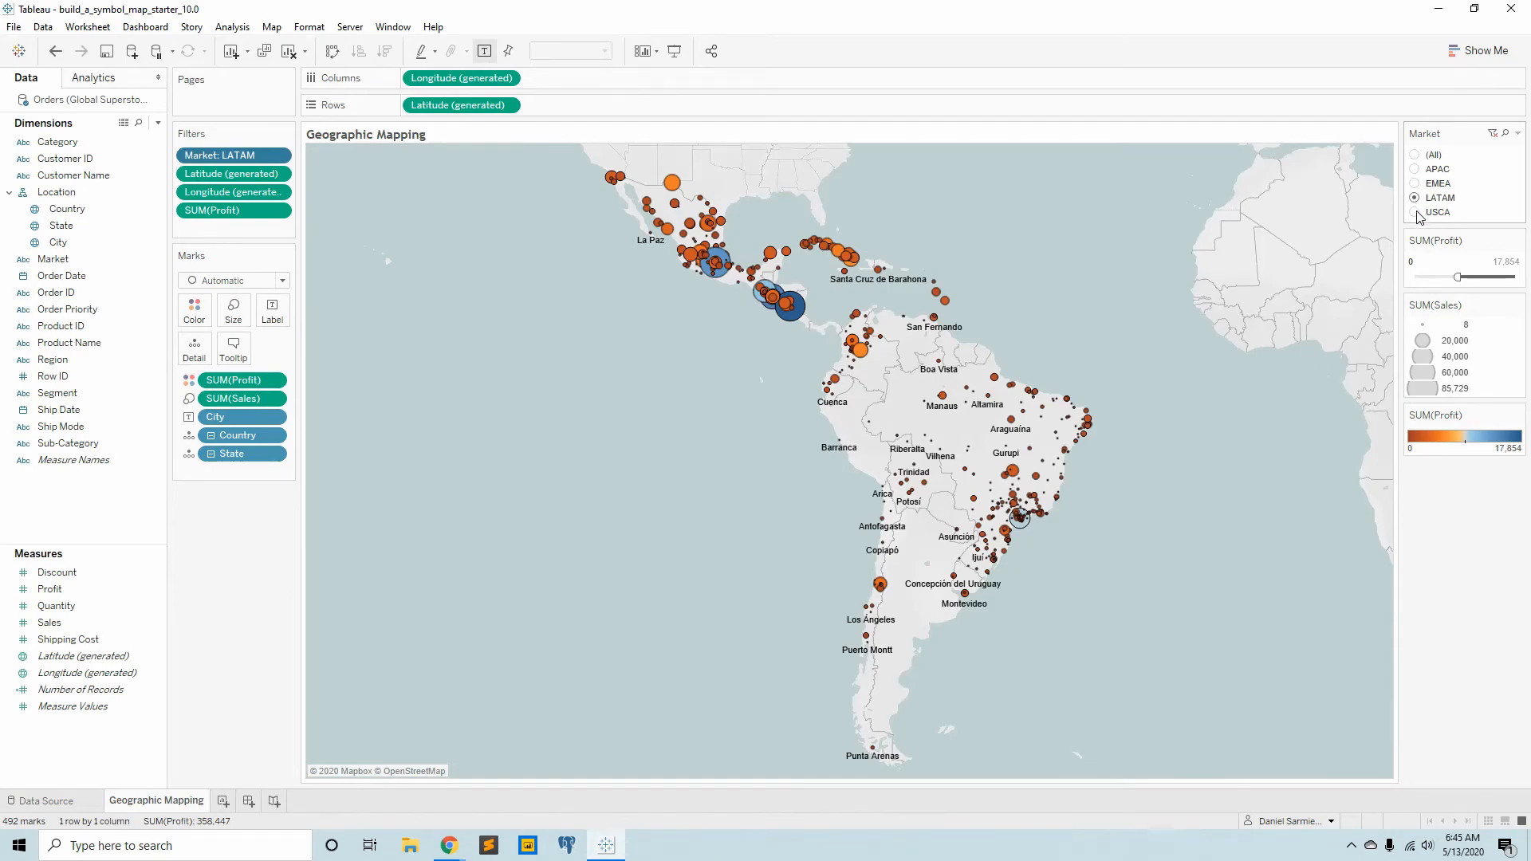
pyautogui.click(1417, 214)
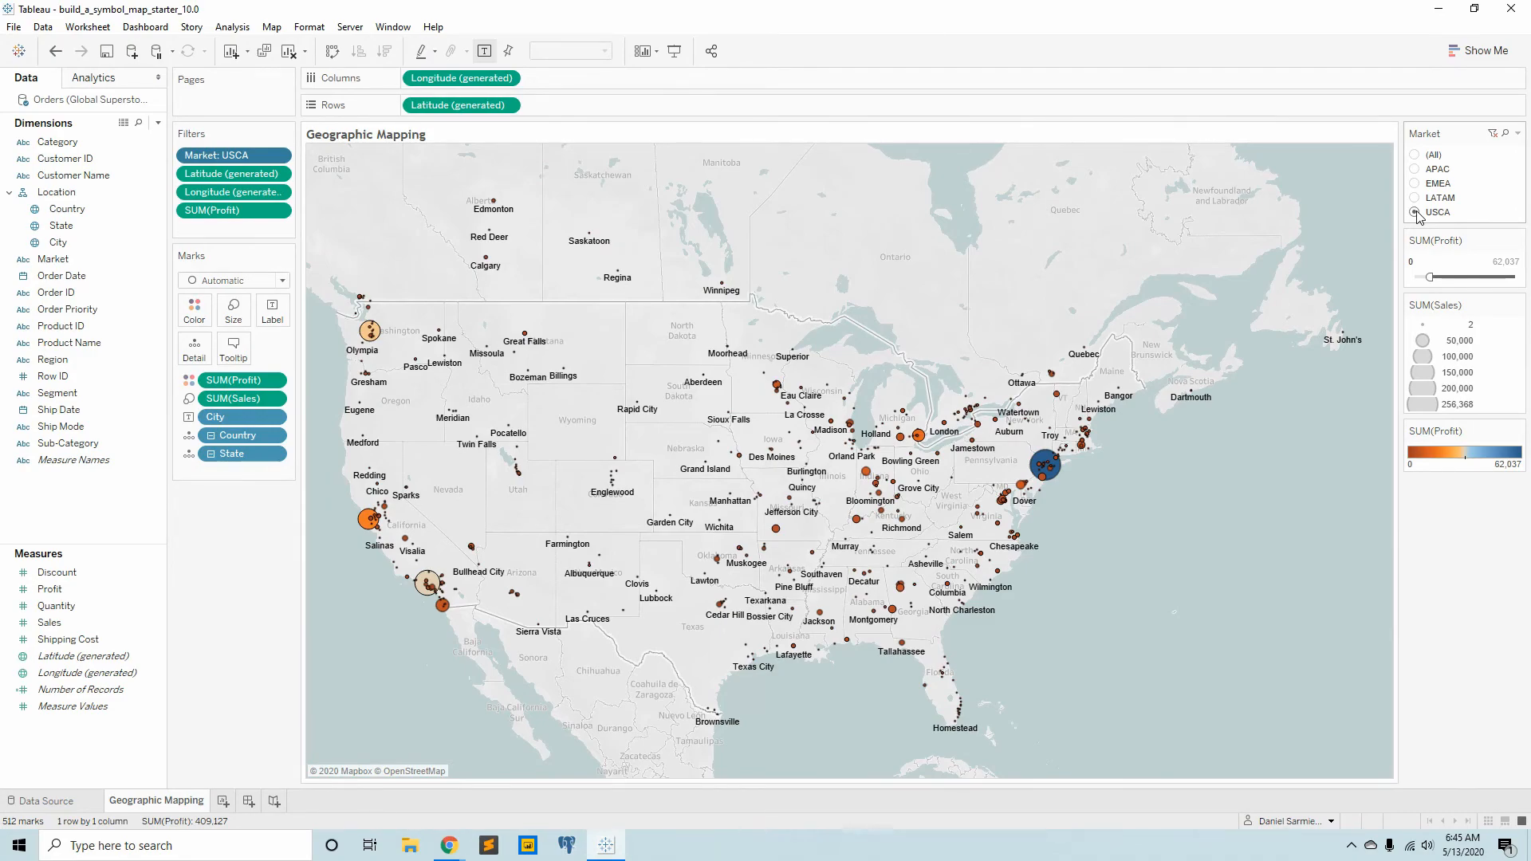
pyautogui.moveTo(913, 422)
pyautogui.click(1416, 199)
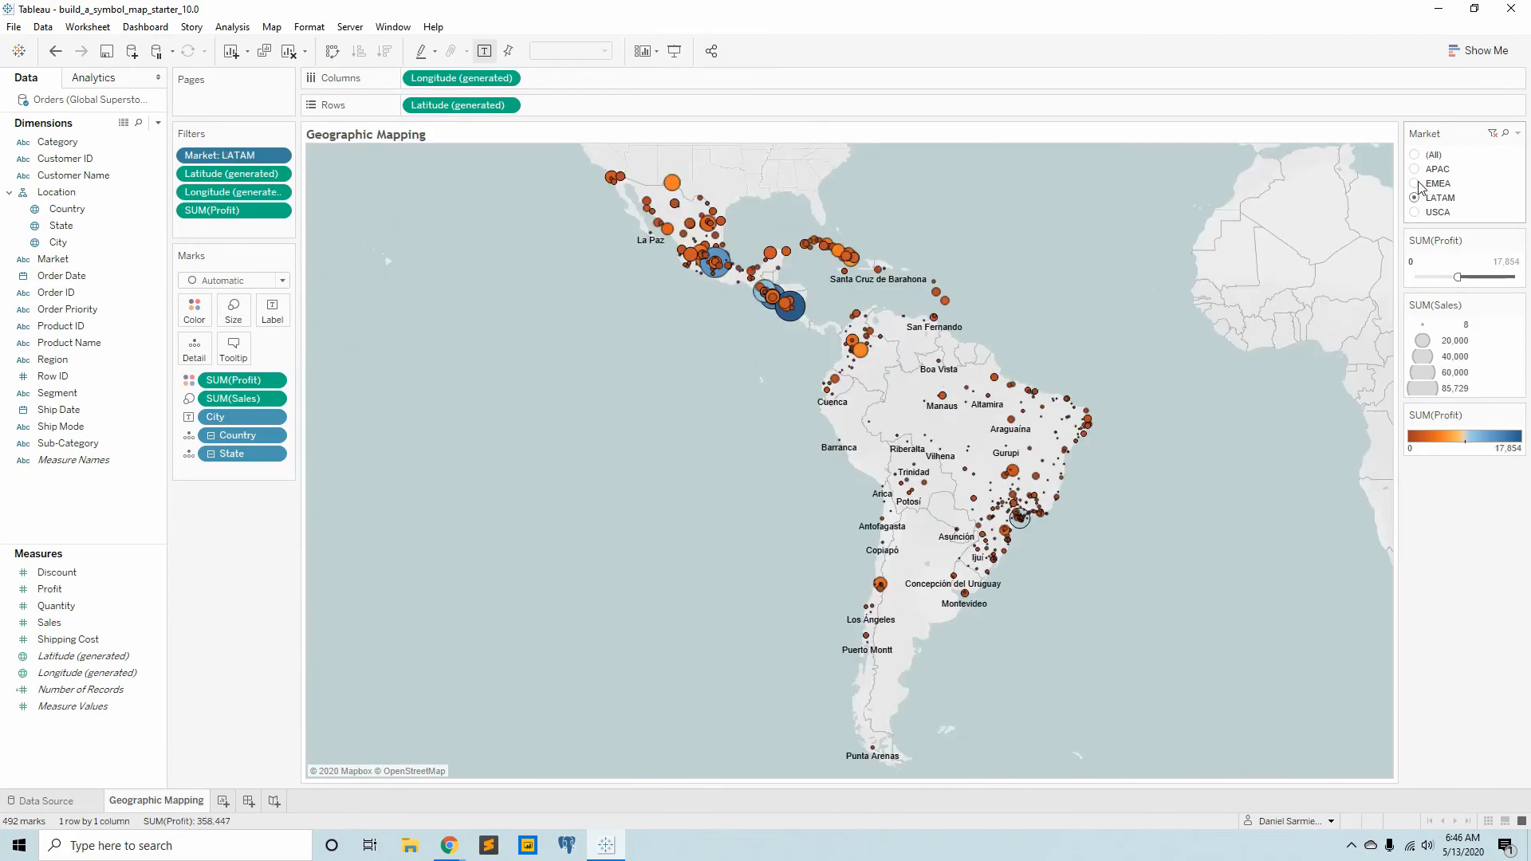
pyautogui.click(1416, 183)
pyautogui.click(1415, 169)
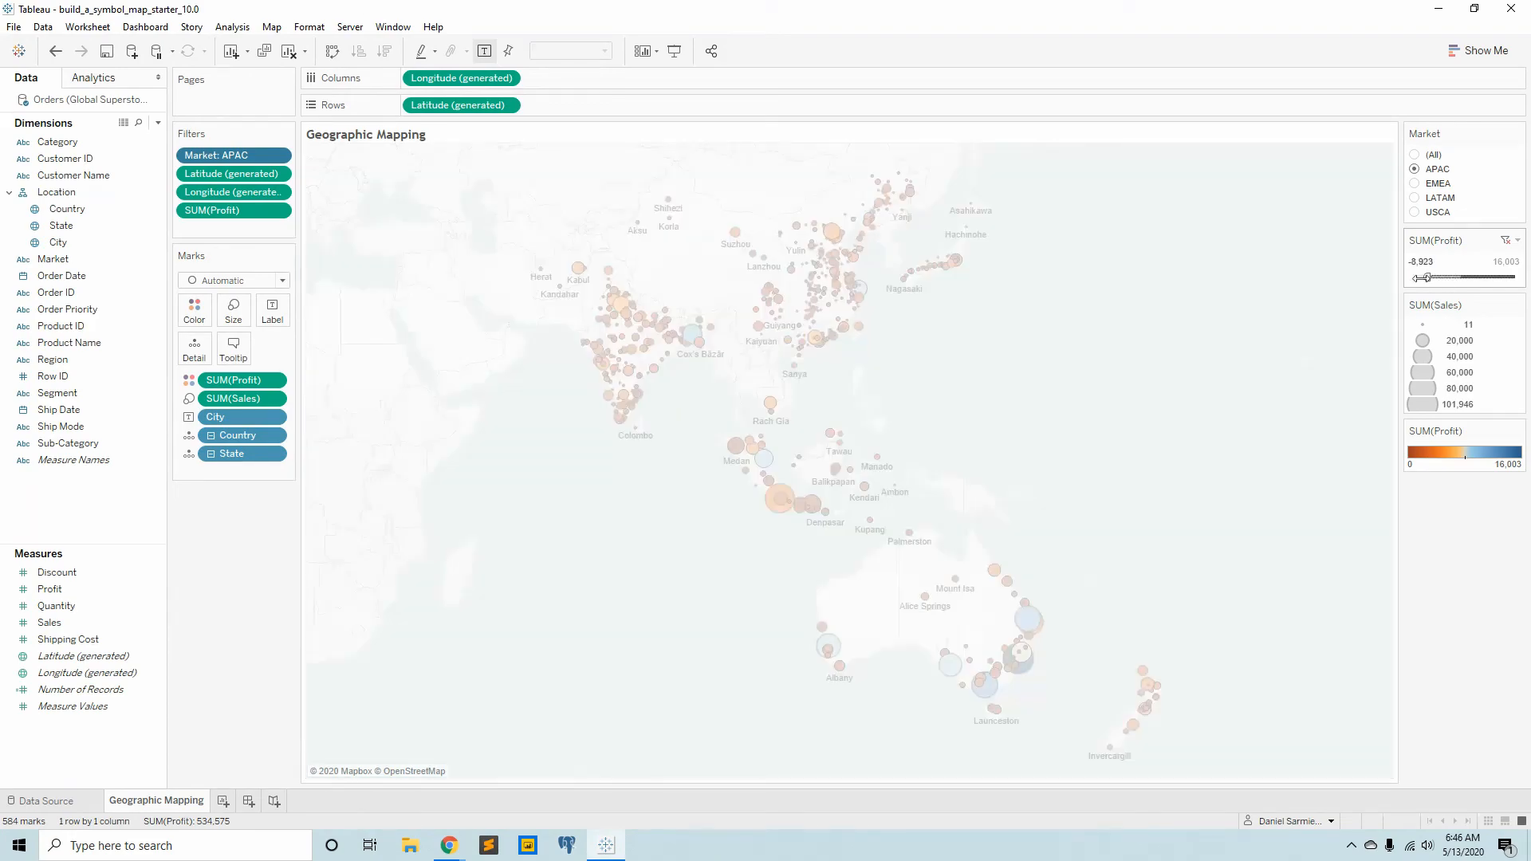
# Step: Try minimum Profit values of -13,626 and 8,243 for APAC, and switch the Market filter to USCA with a minimum Profit of -13,838
pyautogui.moveTo(1425, 277); pyautogui.dragTo(1411, 276)
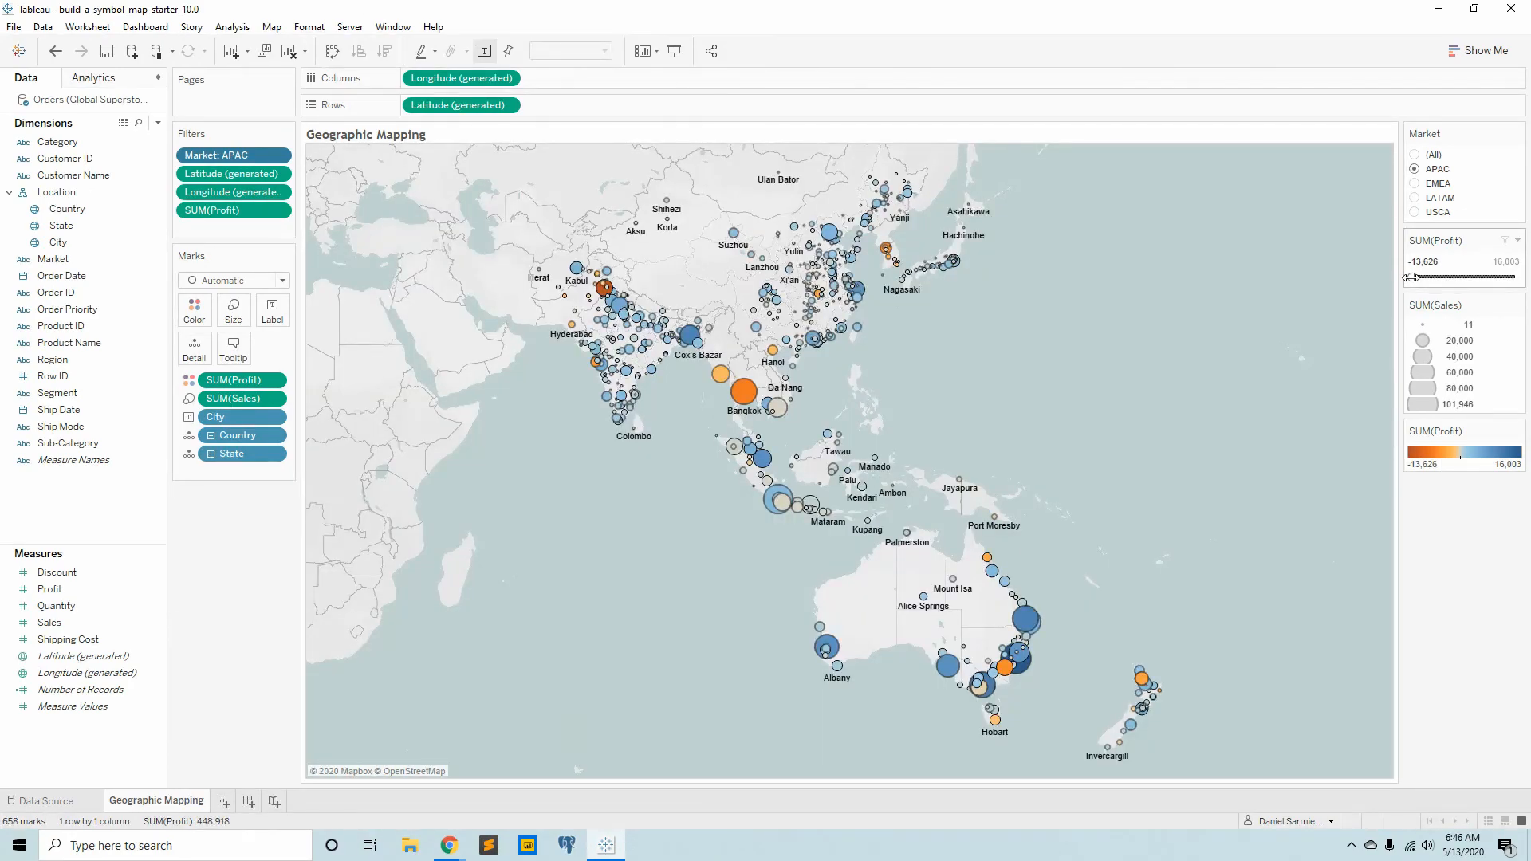
pyautogui.moveTo(1411, 278); pyautogui.dragTo(1485, 277)
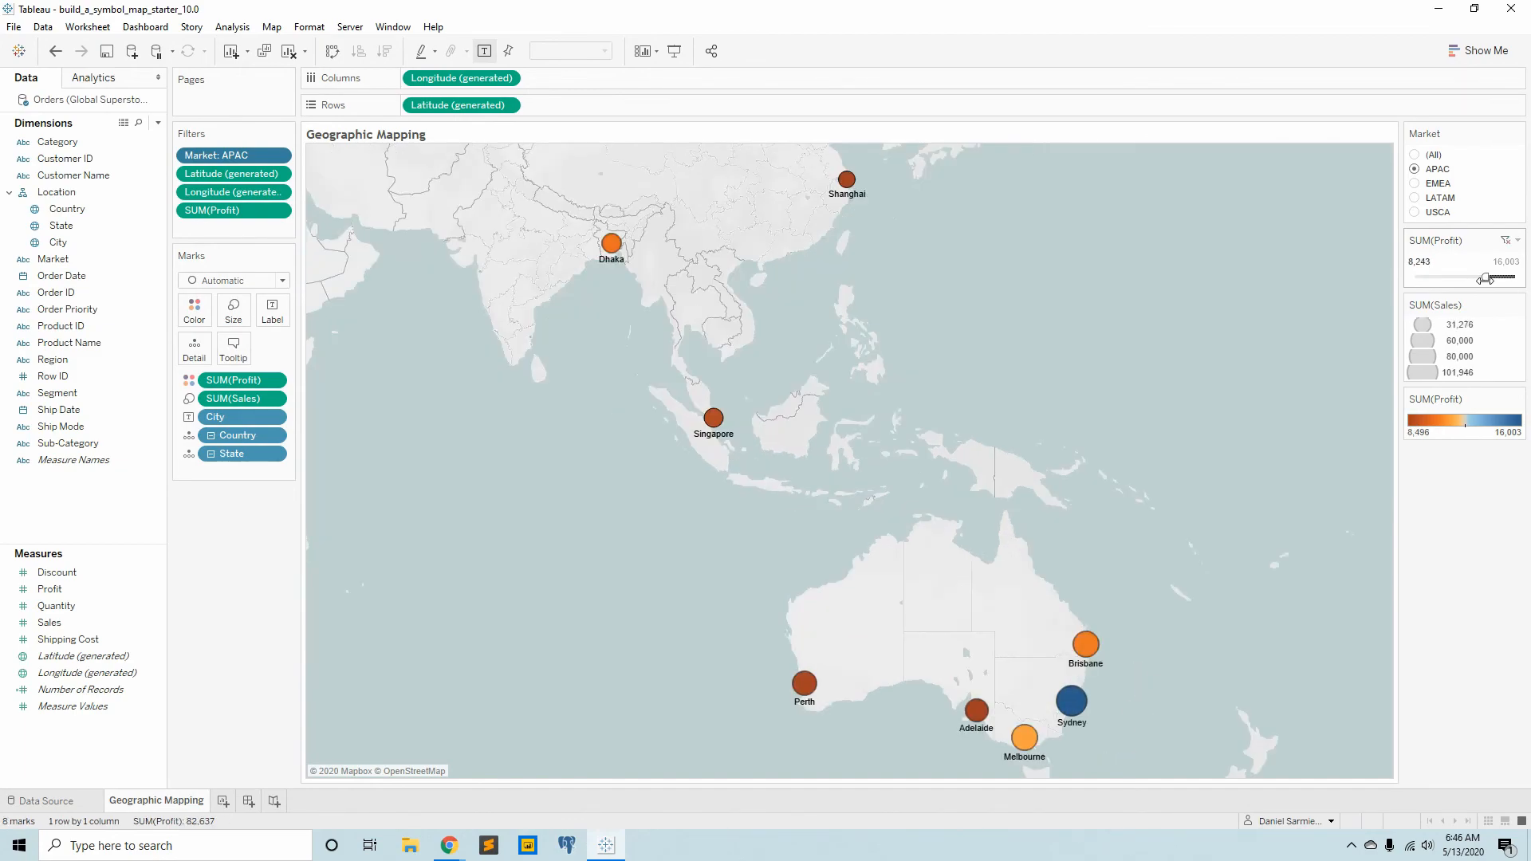
pyautogui.click(1415, 212)
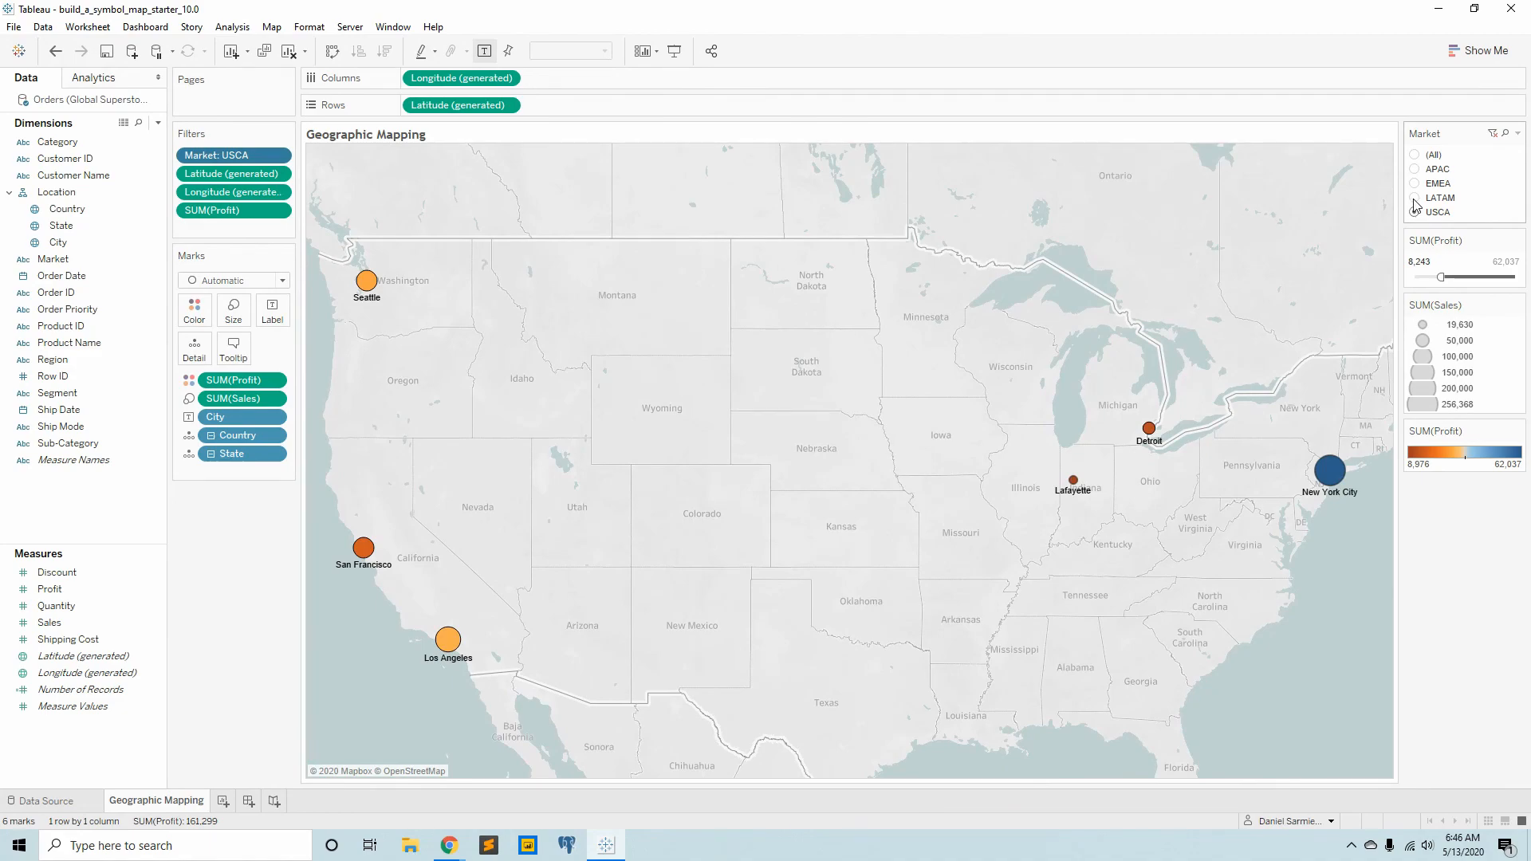
pyautogui.moveTo(1442, 277); pyautogui.dragTo(1411, 276)
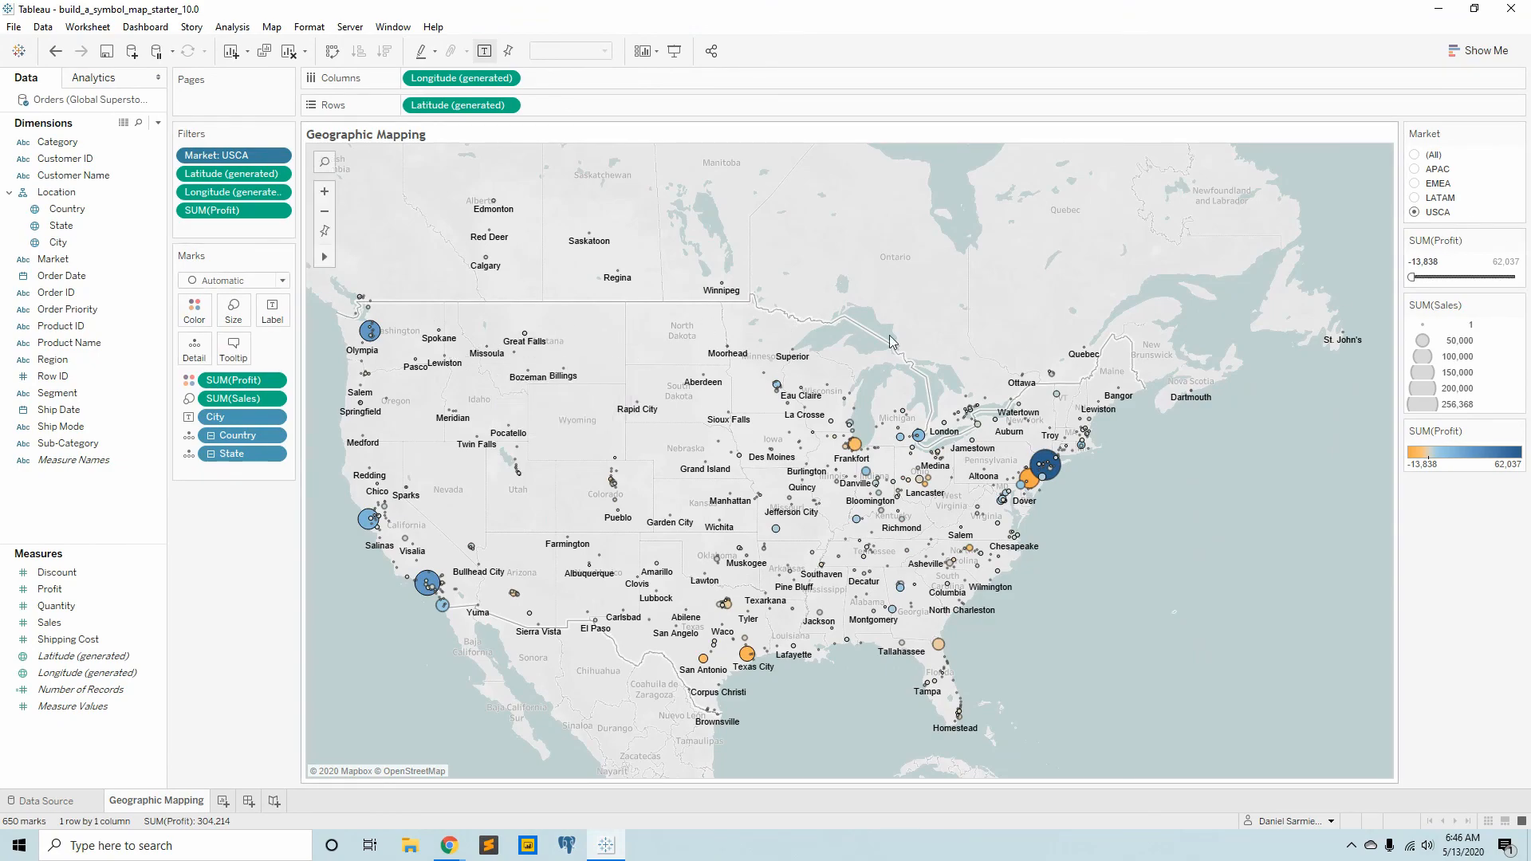
pyautogui.hotkey('alt', 'Tab')
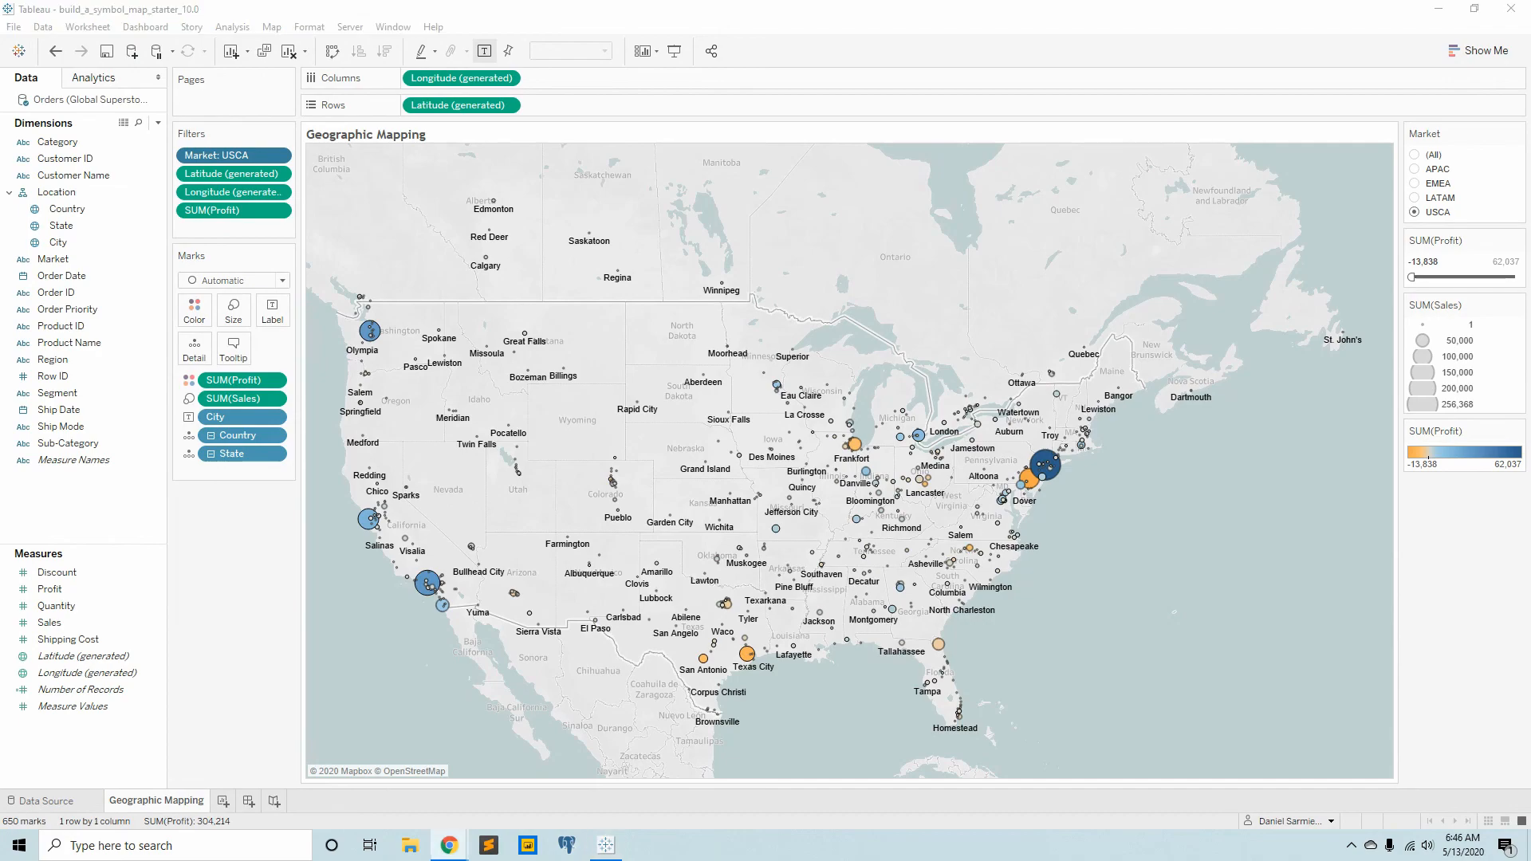